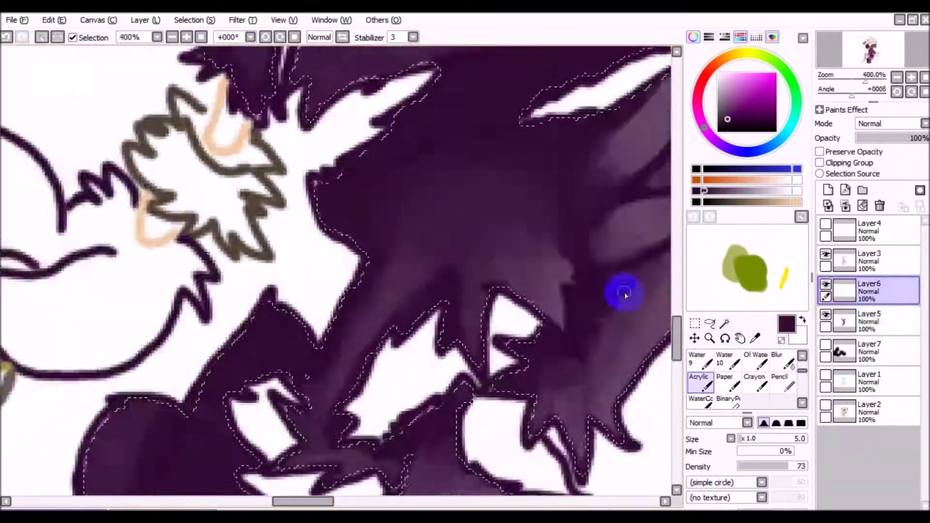
click(22, 19)
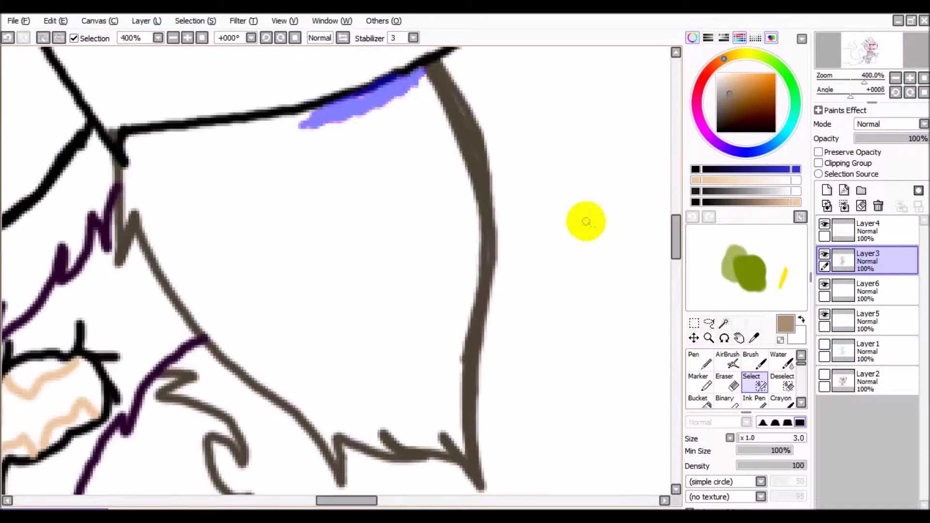
Select the insides of both brown ears beneath the hat using the Select pen at size 3.
mouse_move(145, 104)
mouse_down()
mouse_move(257, 220)
mouse_move(455, 301)
mouse_up()
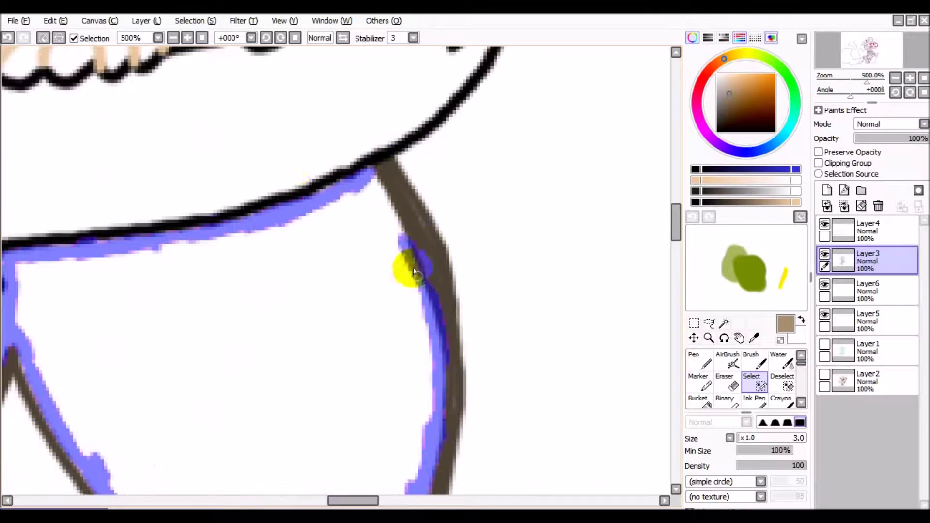
drag(413, 270, 251, 202)
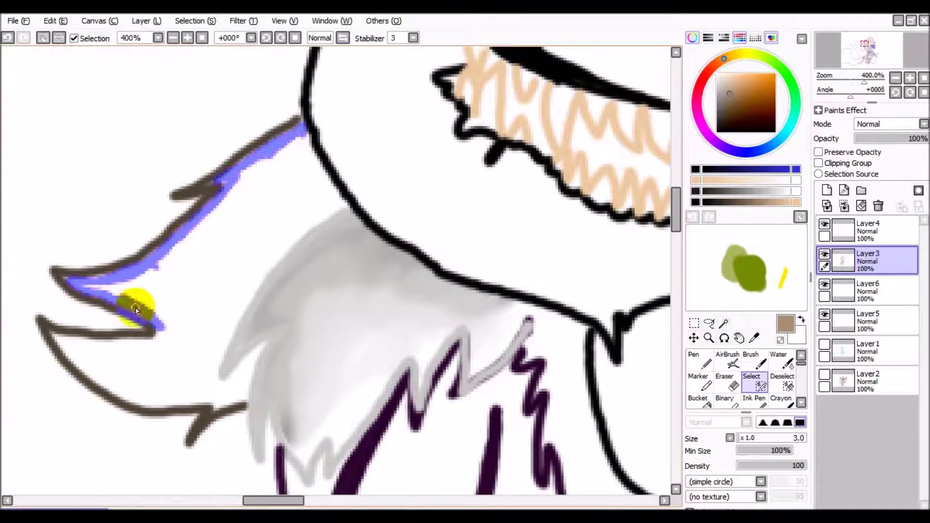
drag(301, 122, 241, 309)
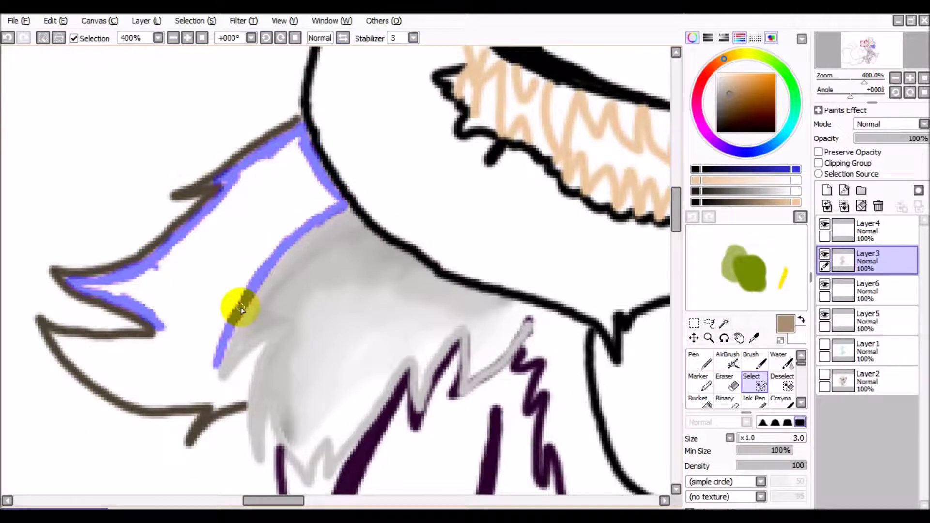
click(145, 294)
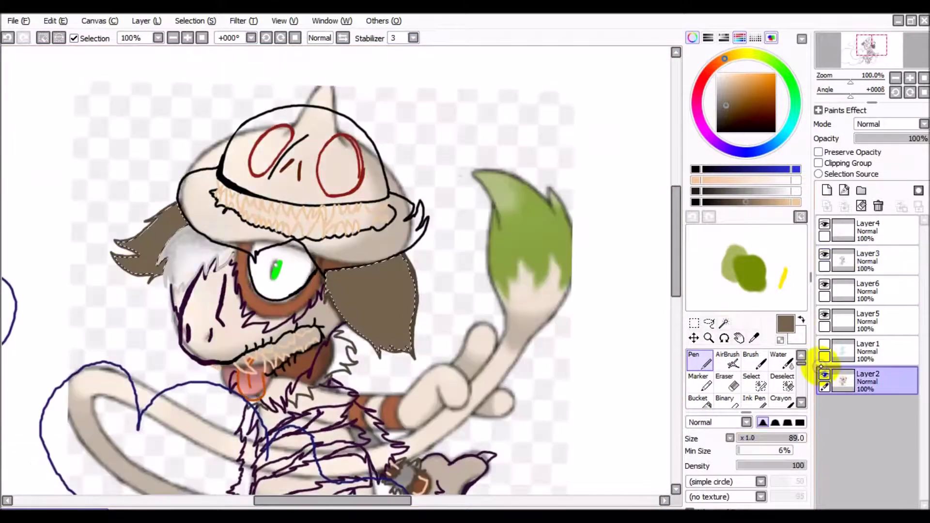
click(823, 288)
click(823, 289)
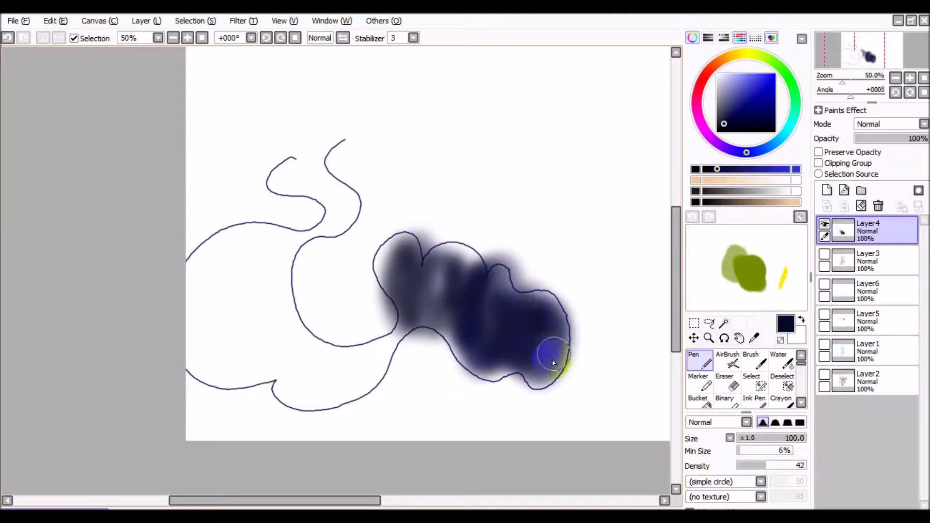
Paint the curling smoke trail in soft dark navy on Layer7, following the outline on Layer4.
mouse_move(553, 362)
mouse_down()
mouse_move(290, 384)
mouse_move(301, 357)
mouse_move(492, 349)
mouse_move(532, 368)
mouse_up()
key(ctrl+z)
mouse_move(289, 338)
mouse_down()
mouse_move(535, 322)
mouse_move(338, 266)
mouse_move(332, 390)
mouse_up()
click(747, 437)
drag(339, 290, 317, 380)
click(762, 437)
mouse_move(484, 307)
mouse_down()
mouse_move(558, 343)
mouse_move(570, 318)
mouse_move(356, 312)
mouse_move(290, 384)
mouse_up()
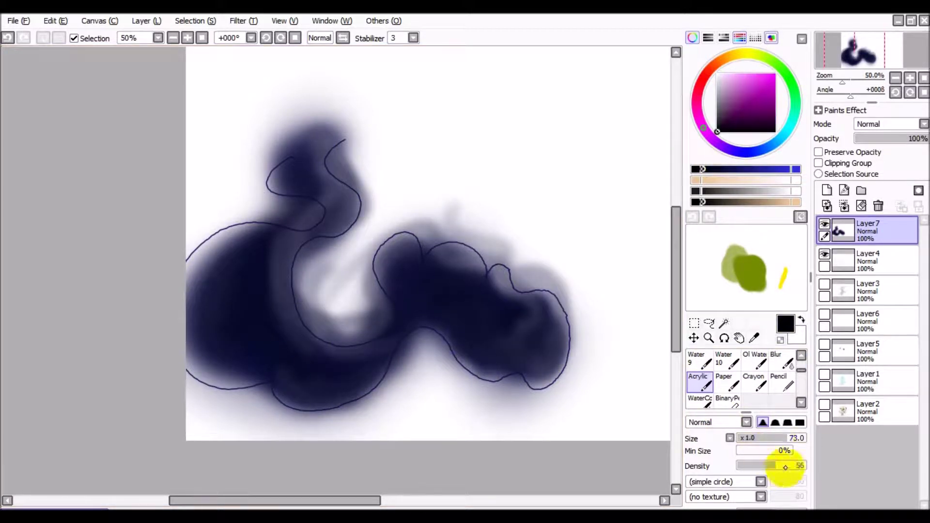
Darken the smoke's outer areas with soft black, using the Pen at size 170 and density 42.
scroll(741, 378, up, 3)
click(700, 362)
mouse_move(277, 233)
mouse_down()
mouse_move(197, 266)
mouse_move(271, 160)
mouse_up()
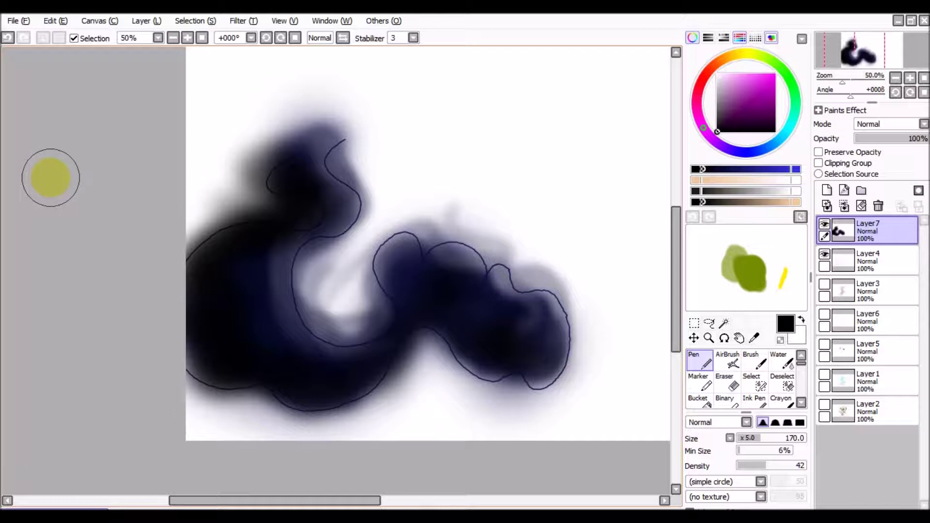
Brush dark blue highlights along the smoke with the Acrylic brush at size 38 and density 30.
scroll(741, 383, down, 3)
click(698, 383)
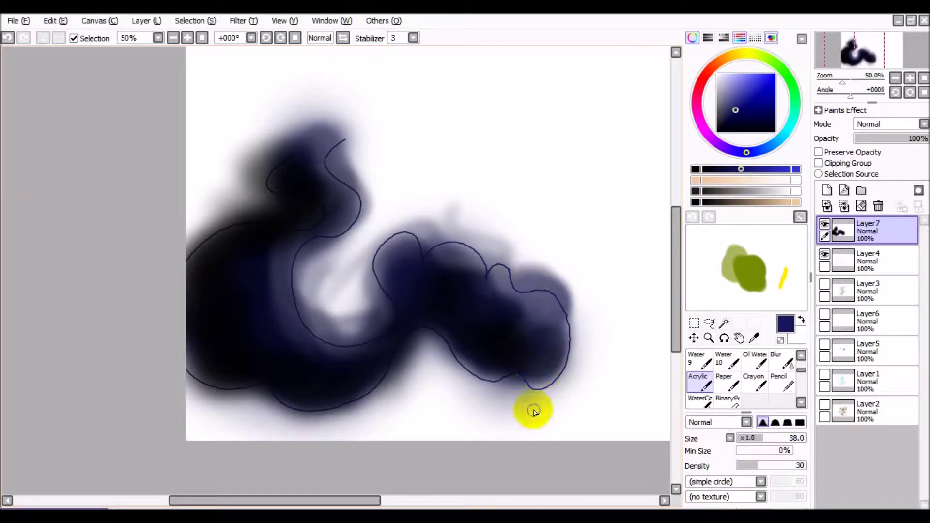
scroll(514, 358, up, 1)
scroll(326, 410, down, 1)
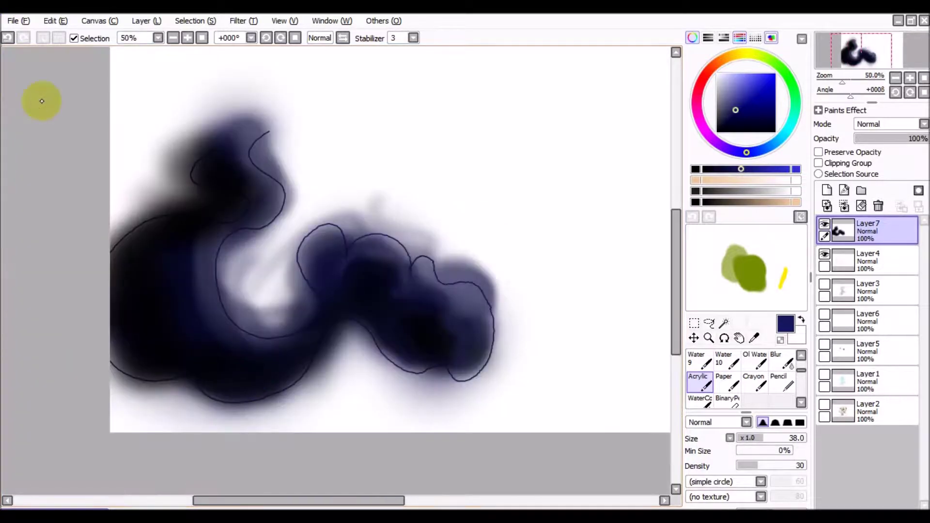
scroll(37, 100, up, 2)
scroll(314, 356, down, 1)
scroll(314, 355, up, 1)
Hide the smoke outline on Layer4 and blend the smoke on Layer7 with the Acrylic brush at density 23.
click(825, 254)
click(752, 465)
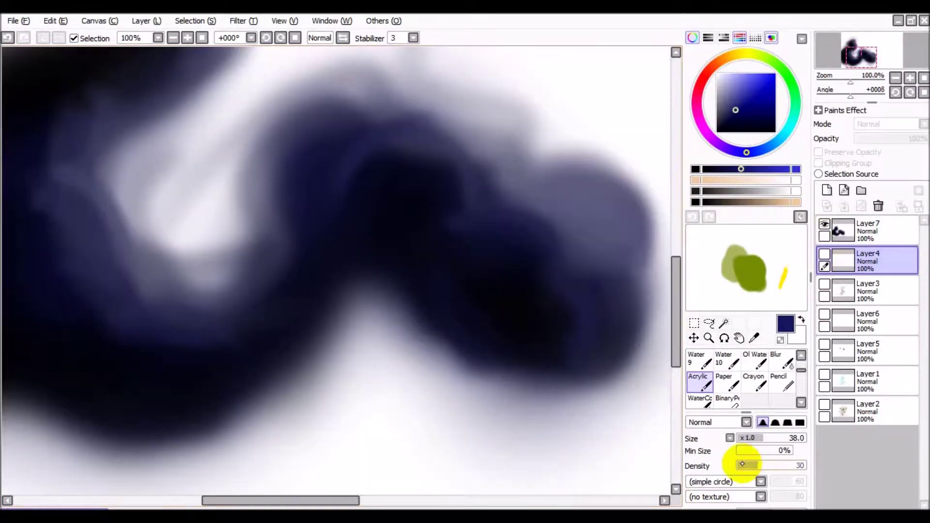
scroll(522, 345, up, 1)
scroll(522, 345, down, 2)
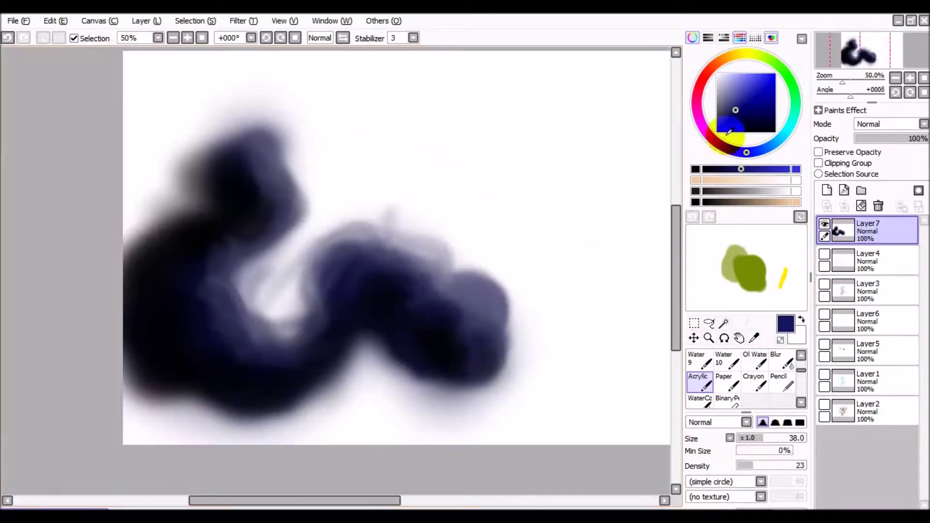
Try blending faint white highlights into the dark smoke with the Acrylic brush at size 38 and density 10.
scroll(448, 243, up, 2)
scroll(429, 307, down, 1)
scroll(197, 177, up, 1)
scroll(197, 176, down, 1)
key(x)
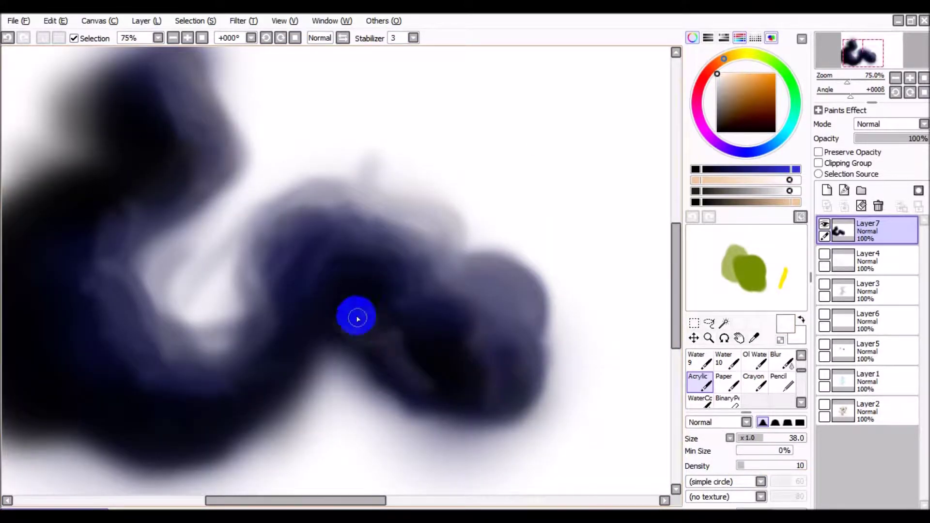
scroll(293, 379, up, 1)
scroll(293, 380, down, 1)
scroll(377, 320, down, 1)
scroll(162, 315, up, 1)
scroll(210, 312, down, 1)
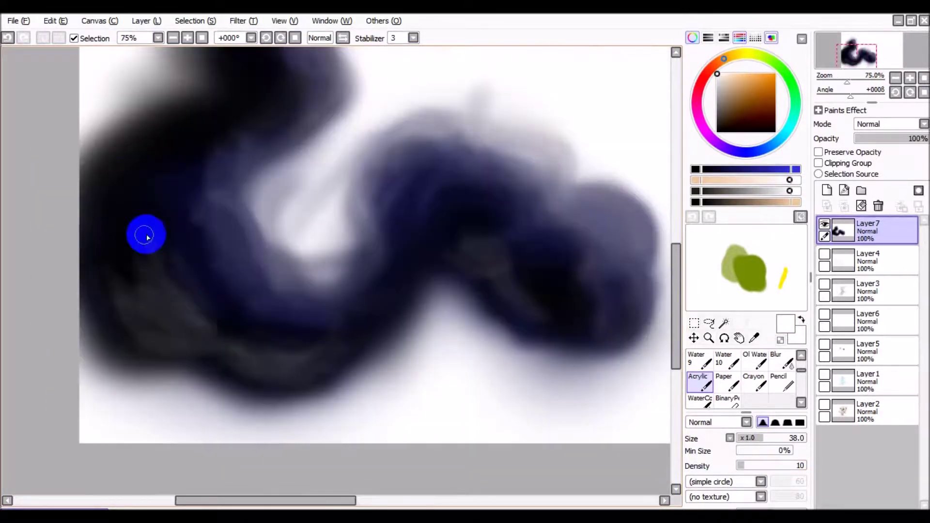
alt+click(213, 314)
scroll(226, 309, down, 1)
scroll(227, 308, down, 1)
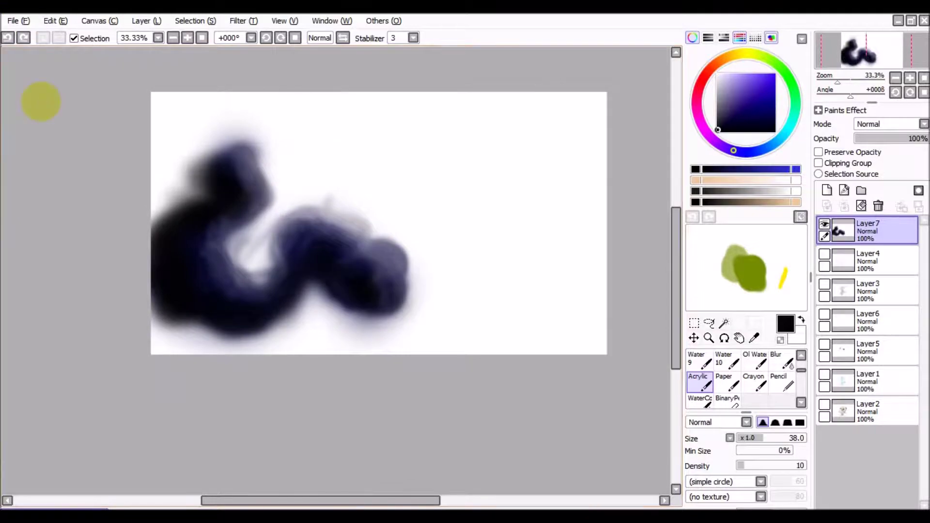
Move the smoke layer Layer7 below Layer5, hide it, and show the character layers Layer3, Layer6 and Layer5.
click(824, 315)
drag(842, 231, 843, 349)
click(824, 254)
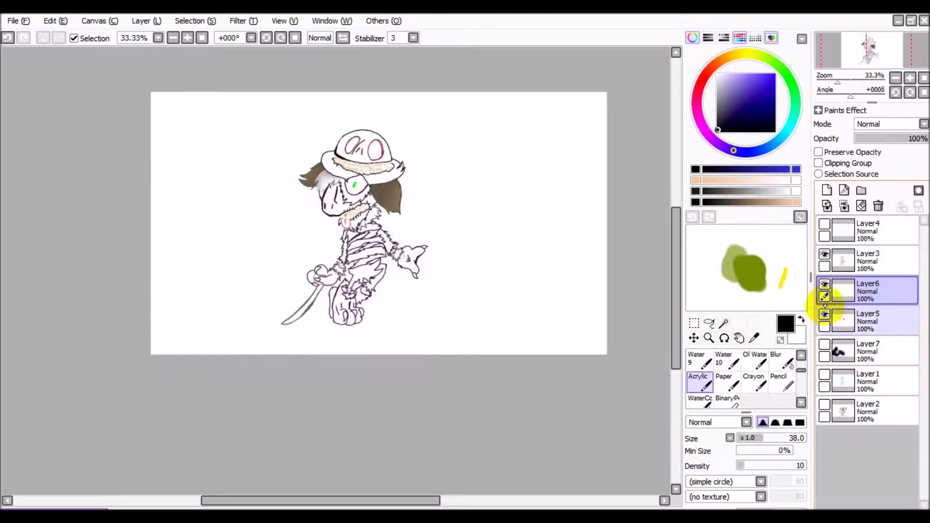
Select the brown-outlined neck fur behind and below the mouth using the Select pen at size 3.
scroll(746, 383, up, 2)
click(755, 383)
scroll(166, 235, up, 6)
mouse_move(166, 234)
mouse_down()
mouse_move(249, 259)
mouse_move(159, 358)
mouse_up()
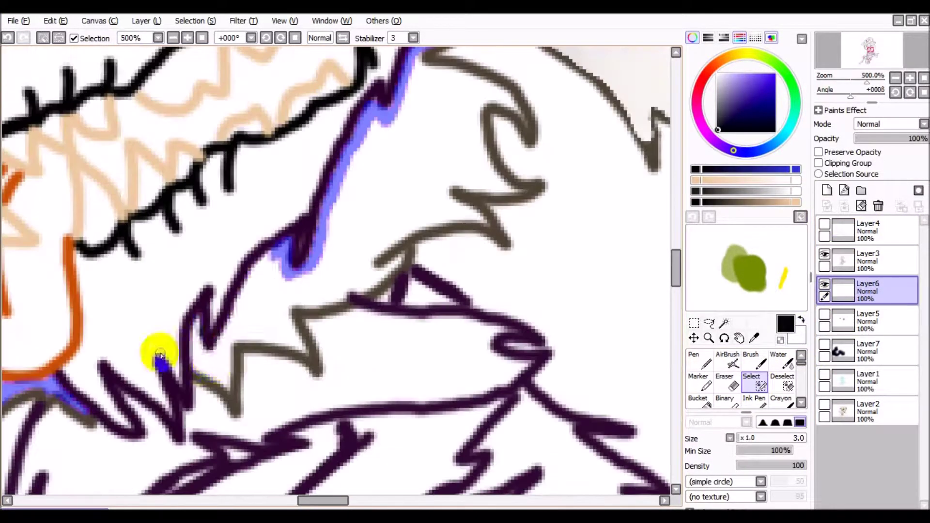
drag(273, 334, 254, 79)
Fill the selected neck fur with brown and set up the Acrylic brush at size 5 and density 73 for shading on Layer6.
click(697, 399)
scroll(544, 367, down, 4)
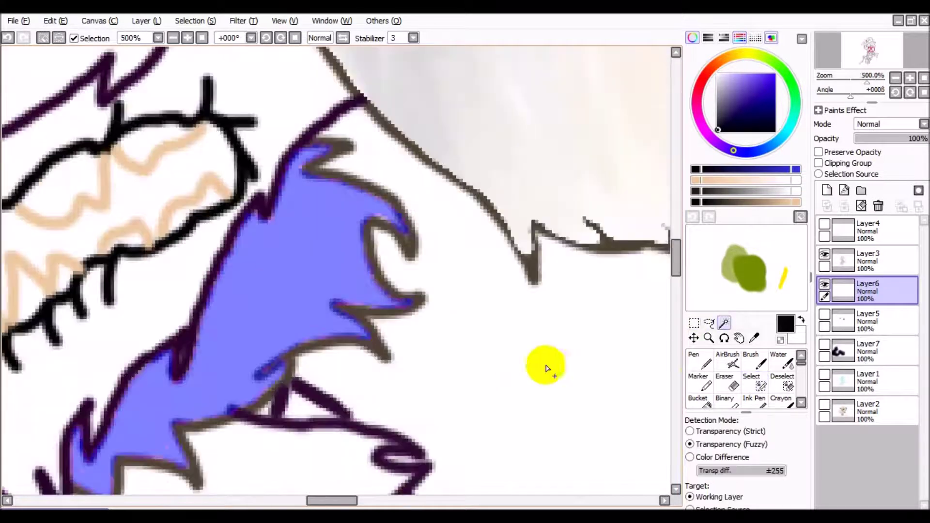
click(824, 314)
scroll(796, 369, down, 2)
click(698, 387)
key(ctrl+plus)
key(ctrl+plus)
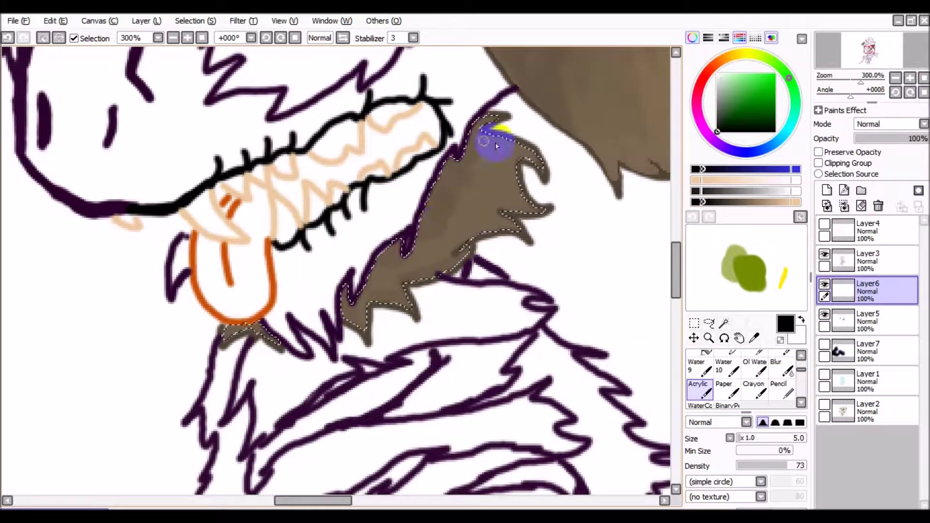
Blend pale peach highlights into the neck fur on Layer5 with the Acrylic brush at density 29.
click(867, 317)
click(752, 201)
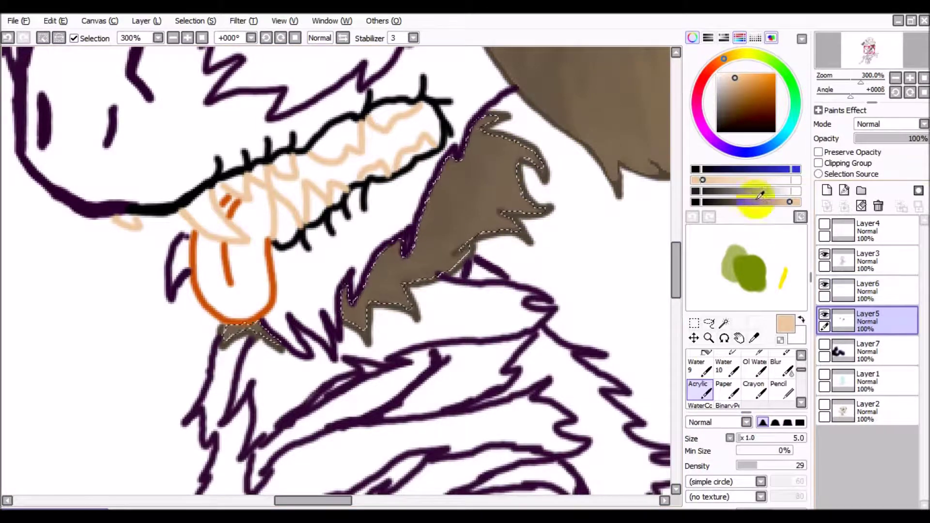
scroll(749, 378, up, 1)
key(ctrl+plus)
scroll(502, 380, down, 5)
Select the tongue and the mouth interior between the teeth, using the Select pen at size 3 on Layer6.
click(867, 290)
key(ctrl+plus)
key(ctrl+plus)
scroll(291, 481, down, 5)
scroll(709, 402, up, 2)
click(754, 385)
scroll(461, 305, up, 4)
mouse_move(439, 314)
mouse_down()
mouse_move(429, 347)
mouse_move(463, 290)
mouse_move(354, 359)
mouse_move(419, 478)
mouse_move(462, 375)
mouse_move(415, 347)
mouse_move(293, 366)
mouse_up()
scroll(323, 356, up, 1)
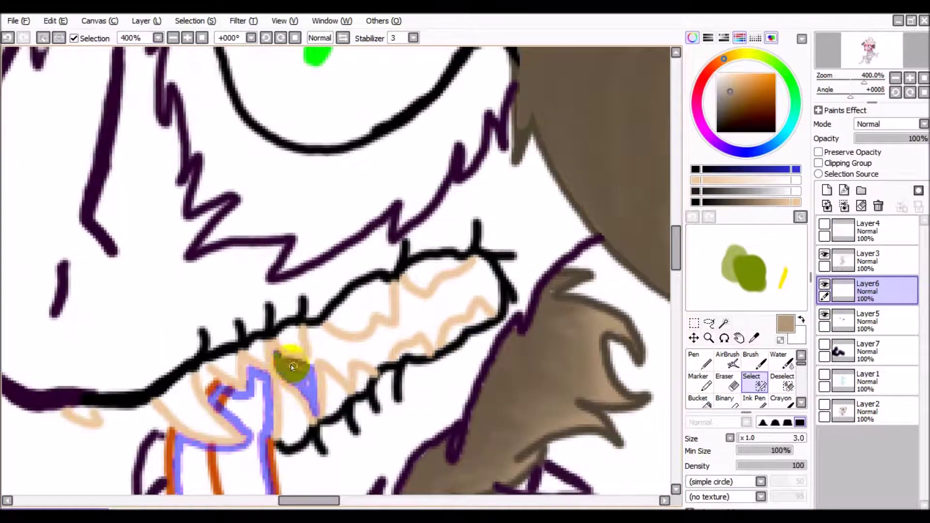
click(727, 373)
key(ctrl+minus)
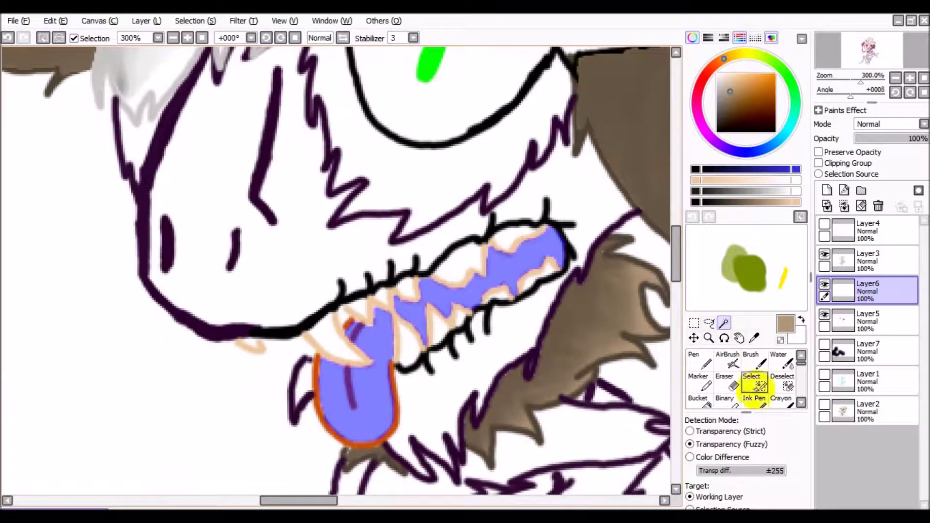
Paint the selected tongue and mouth interior light orange on Layer5, using the Pen at size 30.
click(697, 361)
drag(394, 388, 356, 383)
drag(770, 180, 733, 179)
scroll(410, 317, up, 1)
drag(630, 203, 410, 318)
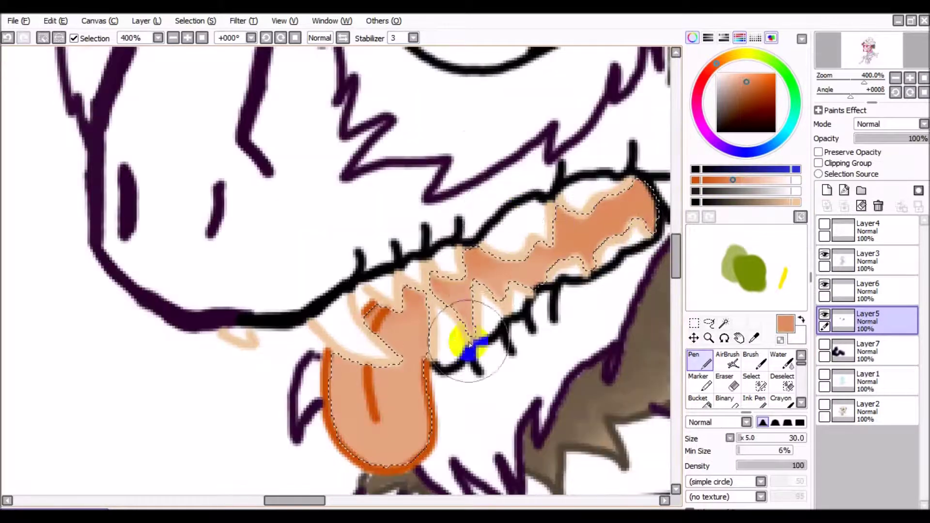
Shade the tongue and mouth interior in soft orange tones with the Acrylic brush at size 19 and density 18.
scroll(369, 395, down, 2)
scroll(746, 383, down, 3)
click(698, 383)
drag(733, 180, 764, 180)
scroll(409, 373, up, 2)
drag(406, 300, 408, 372)
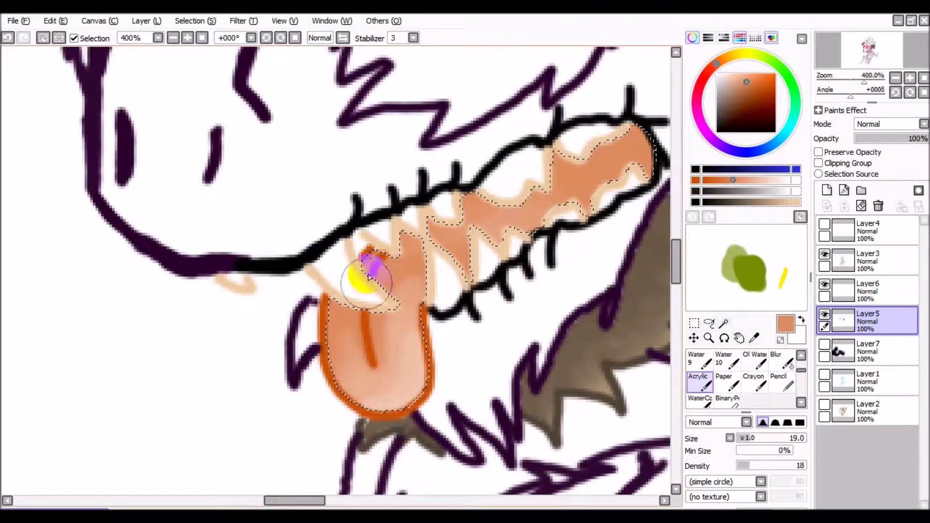
scroll(429, 296, down, 1)
scroll(46, 94, down, 1)
Select the jagged fur patch around the lower eye using the Select pen at size 3.
scroll(746, 378, up, 3)
click(751, 373)
scroll(508, 326, down, 1)
scroll(410, 269, up, 4)
mouse_move(402, 162)
mouse_down()
mouse_move(411, 270)
mouse_move(178, 181)
mouse_up()
drag(579, 186, 256, 304)
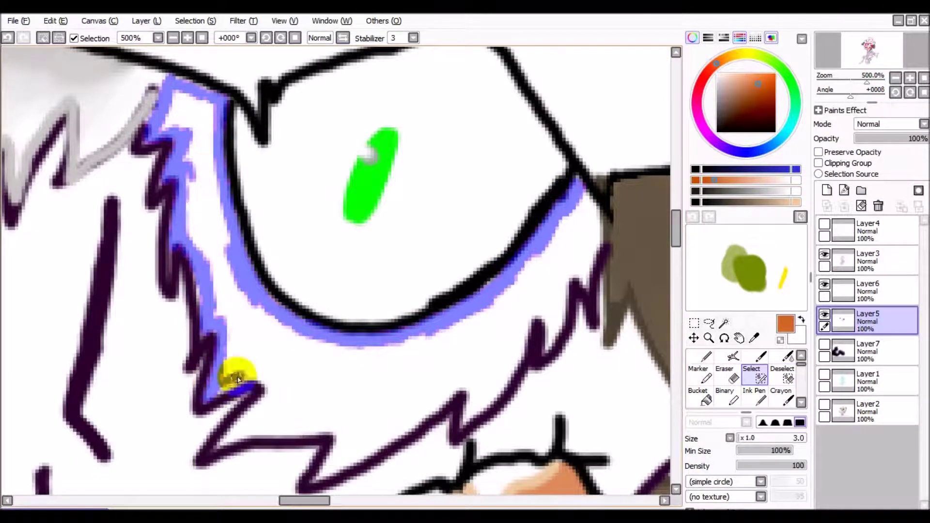
click(584, 278)
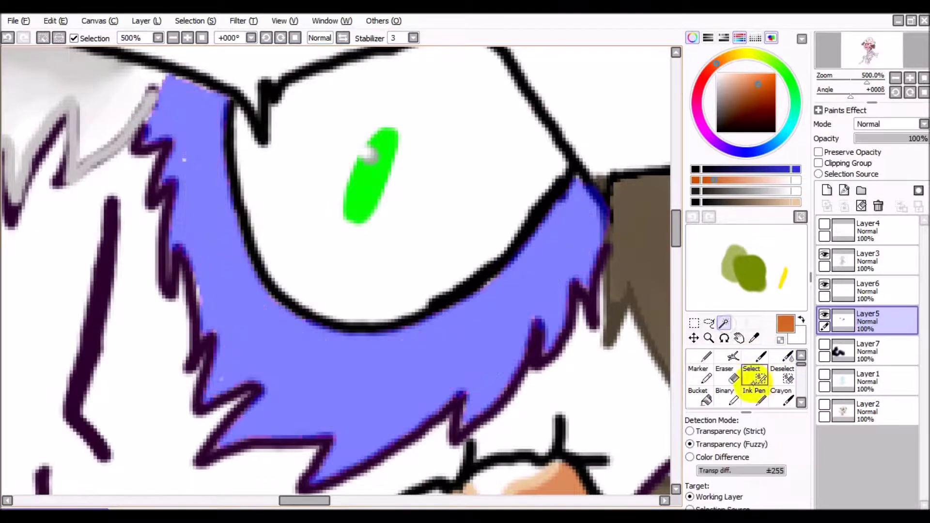
Tidy the eye patch selection with the Deselect pen and fill it with pale cream on Layer5.
click(783, 373)
drag(741, 437, 746, 439)
click(706, 398)
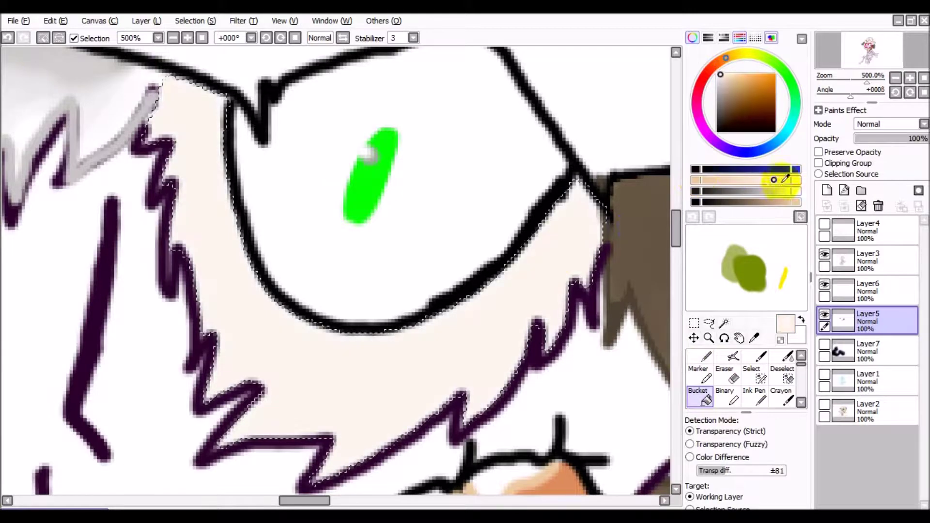
scroll(666, 179, down, 4)
Shade the eye patch along the lower eye rim in very dark red, using the Pen at size 40.
click(706, 357)
scroll(412, 236, up, 3)
drag(398, 206, 413, 236)
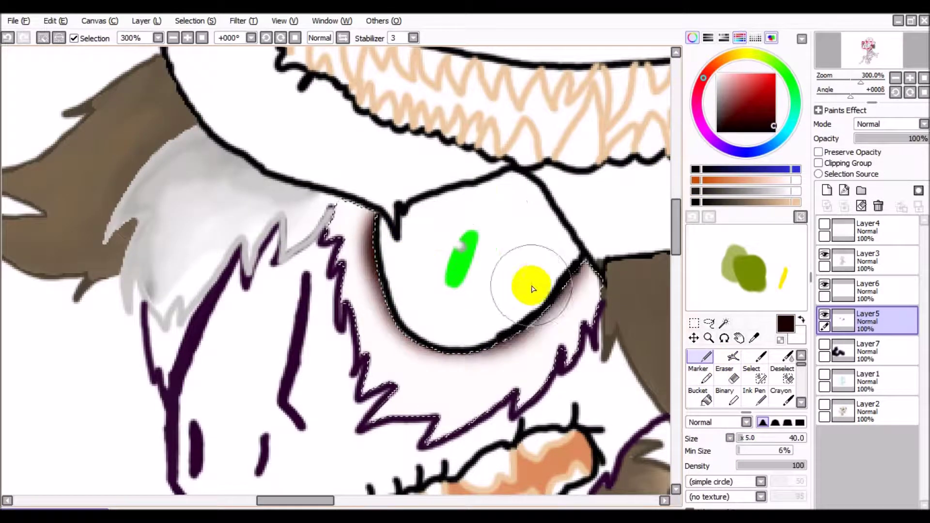
scroll(512, 294, down, 3)
drag(789, 182, 789, 180)
scroll(426, 280, up, 4)
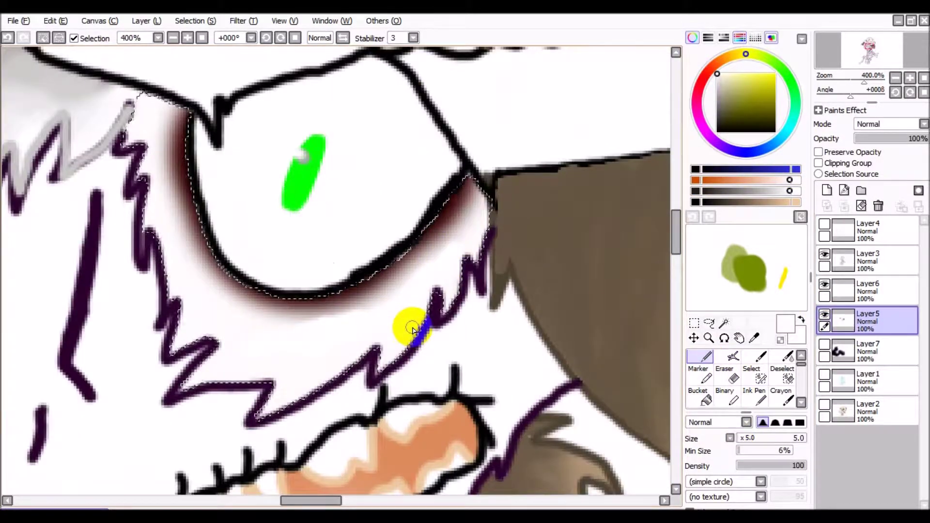
Brush red shading along the eye patch's jagged outer edge on Layer6, using the Acrylic brush at size 20 and density 47.
scroll(414, 329, down, 3)
click(867, 291)
scroll(746, 378, down, 2)
click(697, 394)
scroll(491, 324, up, 3)
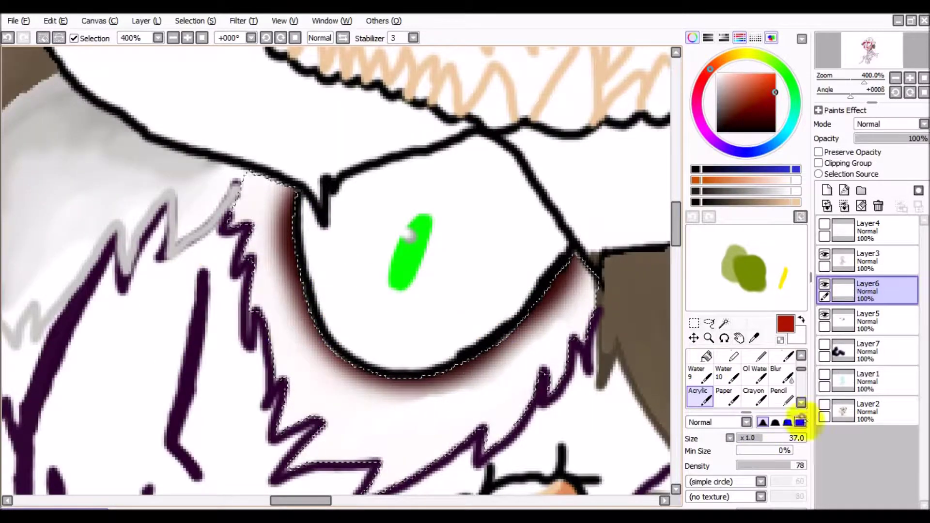
scroll(339, 271, down, 3)
scroll(339, 271, up, 3)
scroll(560, 407, down, 3)
scroll(746, 378, up, 3)
click(697, 360)
scroll(461, 249, up, 3)
scroll(488, 359, down, 2)
scroll(425, 218, up, 2)
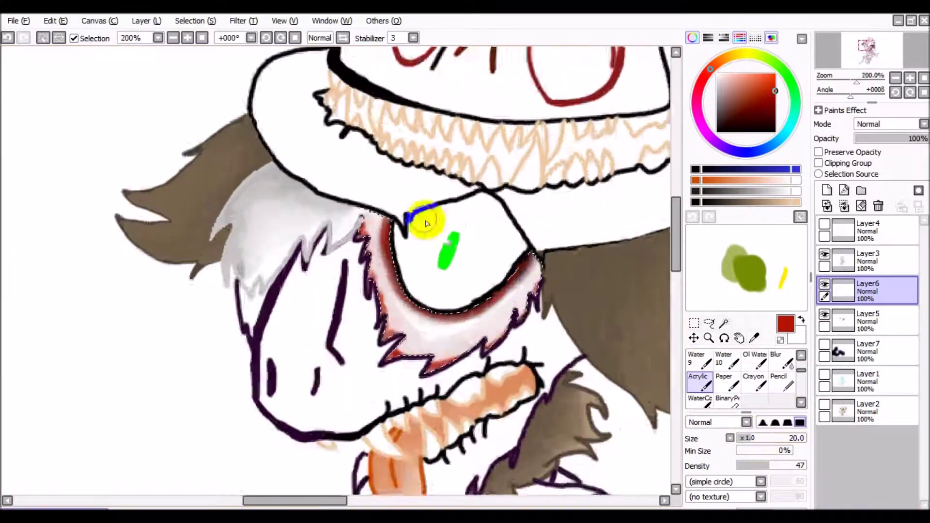
Deepen the eye patch with a soft dark red tint, using the Pen at size 500 and density 36.
scroll(425, 239, down, 3)
scroll(425, 239, up, 3)
scroll(439, 358, down, 2)
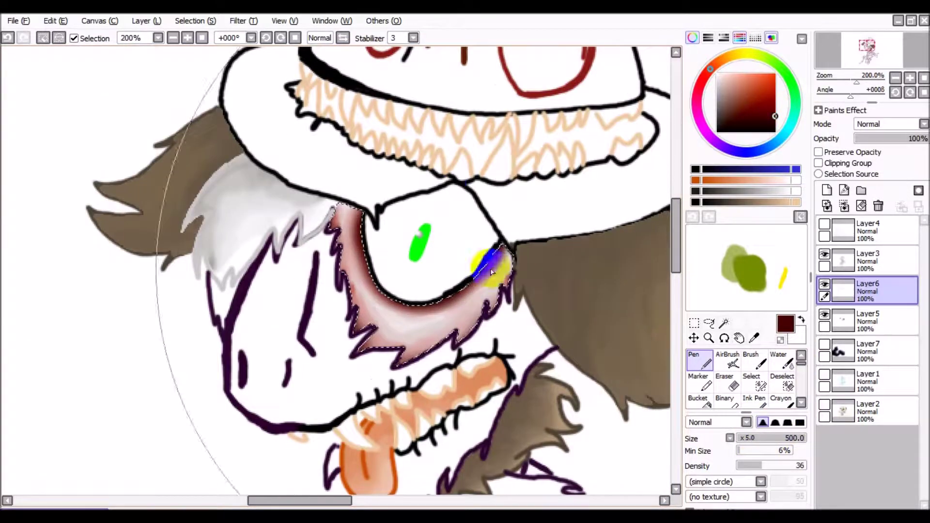
scroll(487, 260, up, 3)
Add glossy white highlights across the eye patch and clear the selection.
click(733, 440)
scroll(519, 285, down, 4)
key(s)
scroll(478, 263, down, 3)
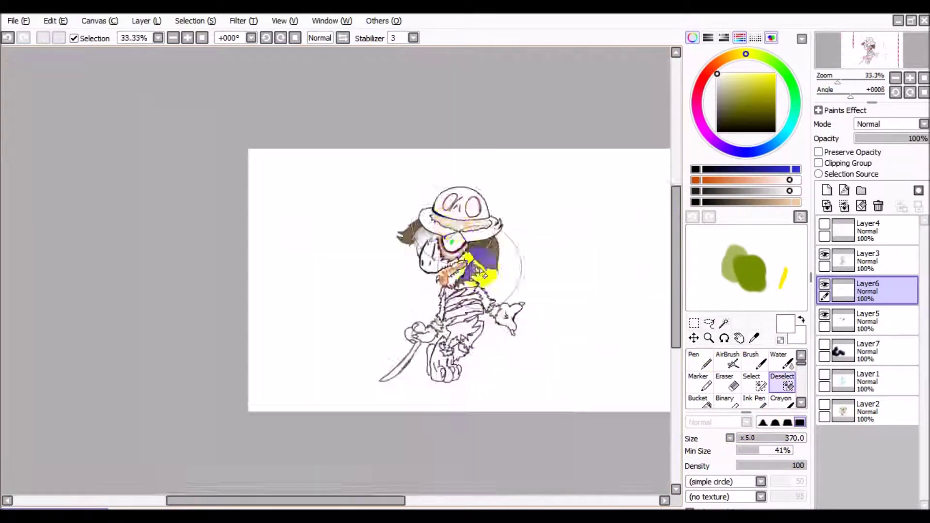
Outline a selection inside the snout along the white fur tufts and the eye patch's jagged edge, using the Select brush at size 3.
scroll(374, 322, up, 5)
scroll(425, 431, down, 2)
scroll(291, 339, up, 5)
drag(267, 224, 272, 300)
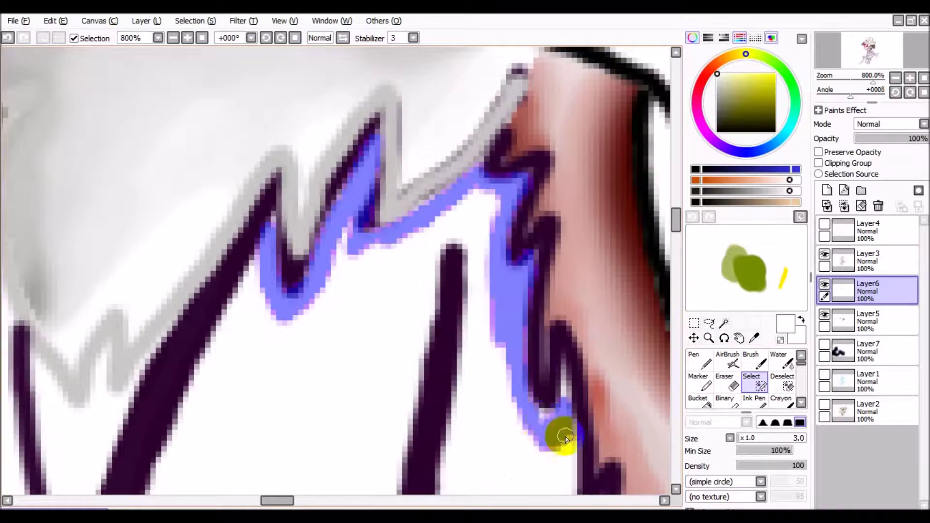
scroll(565, 437, down, 2)
drag(504, 232, 514, 230)
click(752, 383)
scroll(379, 347, up, 1)
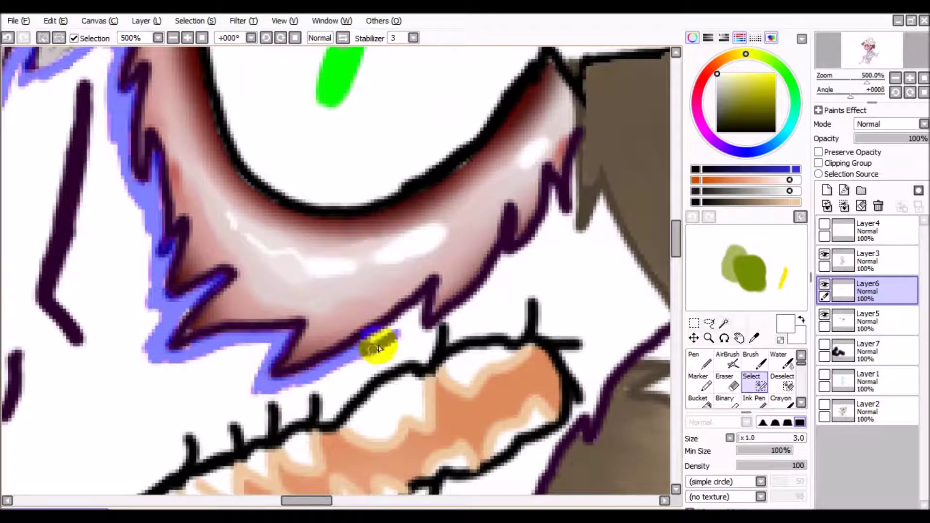
Continue the selection outline under the eye patch, around the nose and chin line, and along the mouth's upper stitched edge.
scroll(445, 331, down, 3)
scroll(446, 422, up, 1)
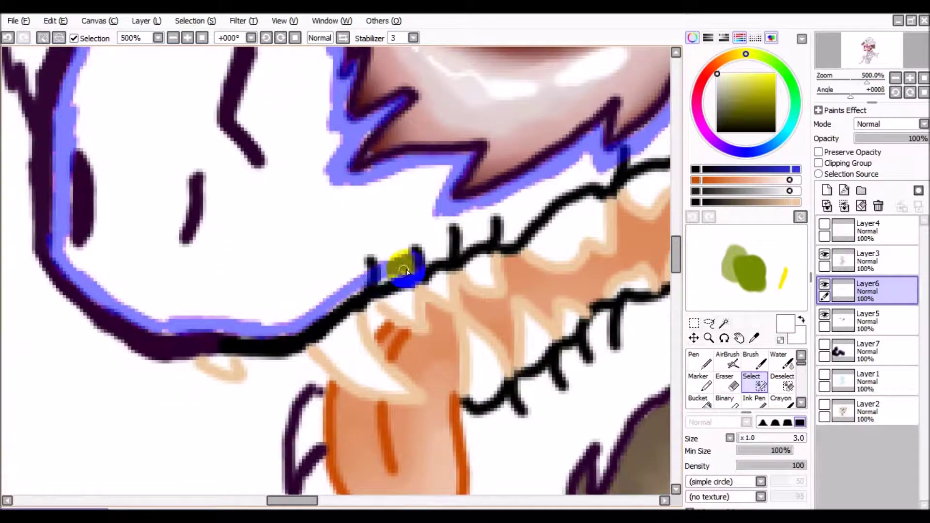
scroll(533, 252, down, 1)
scroll(565, 233, up, 3)
scroll(520, 208, up, 1)
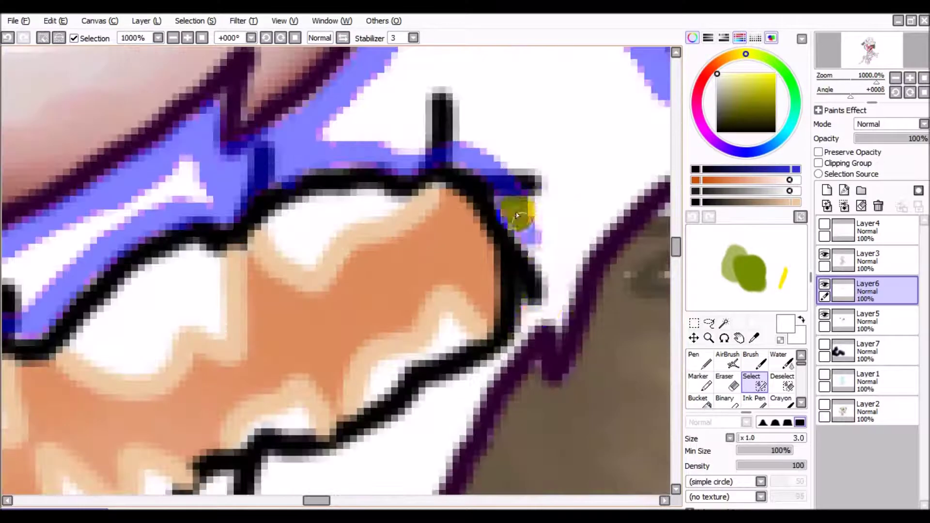
Complete the face selection around the mouth corner, cheek, chin fur and both sides of the tongue, including the snout's interior.
scroll(384, 228, down, 1)
scroll(318, 321, up, 1)
scroll(391, 381, down, 1)
scroll(500, 204, up, 1)
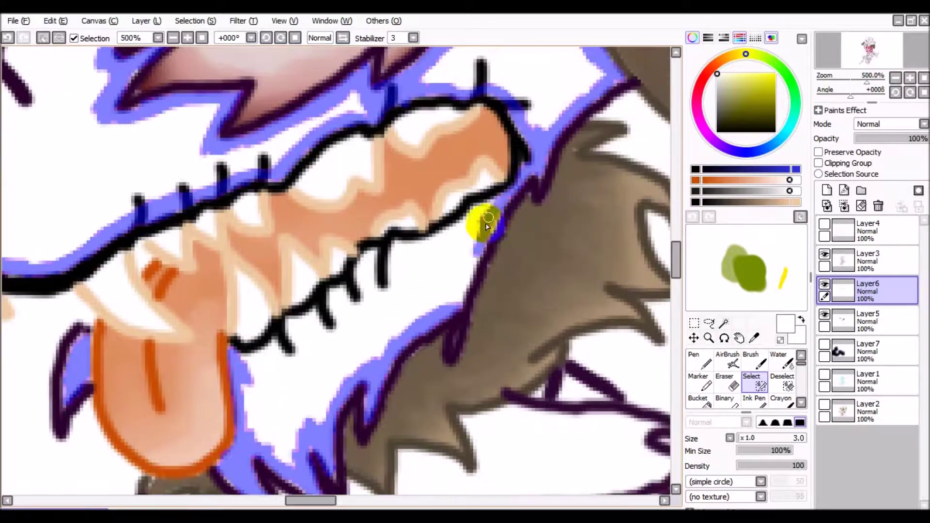
scroll(286, 342, down, 2)
scroll(442, 271, up, 3)
scroll(357, 150, down, 2)
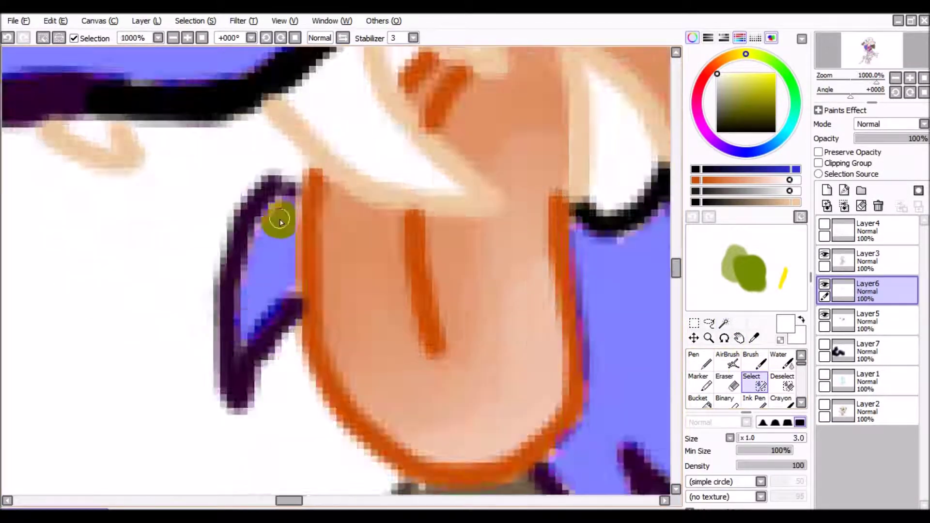
scroll(245, 326, right, 2)
scroll(332, 255, down, 5)
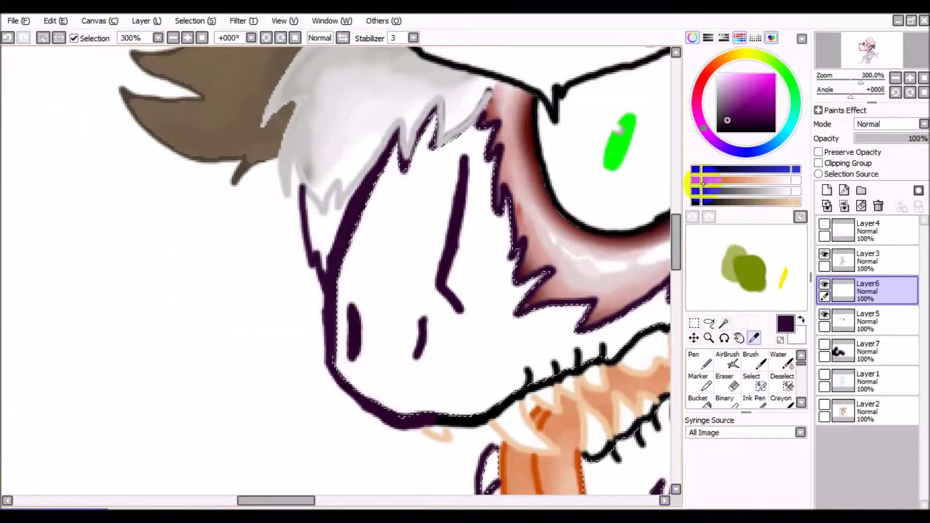
Fill the selected snout and jaw with dark purple on Layer5 and add soft lighter purple shading, using the Pen at size 43.
click(763, 421)
click(738, 148)
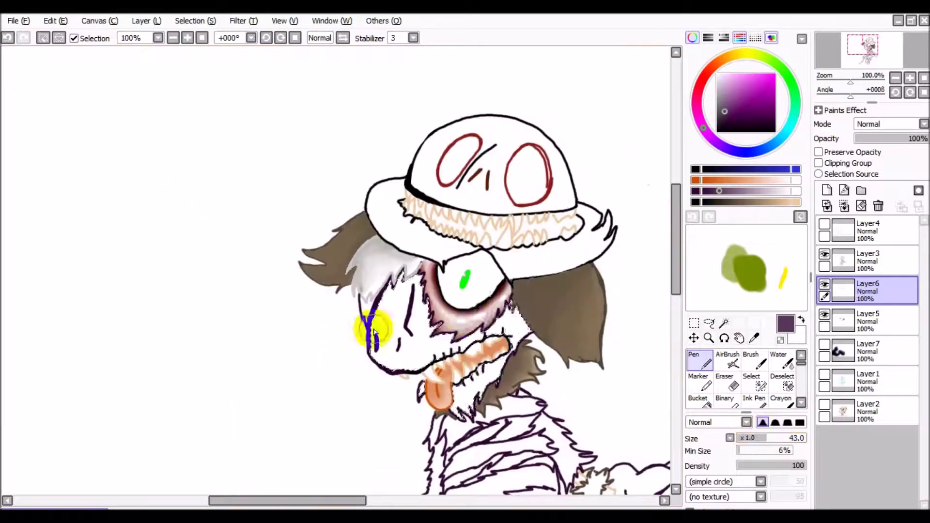
click(712, 189)
scroll(493, 360, up, 1)
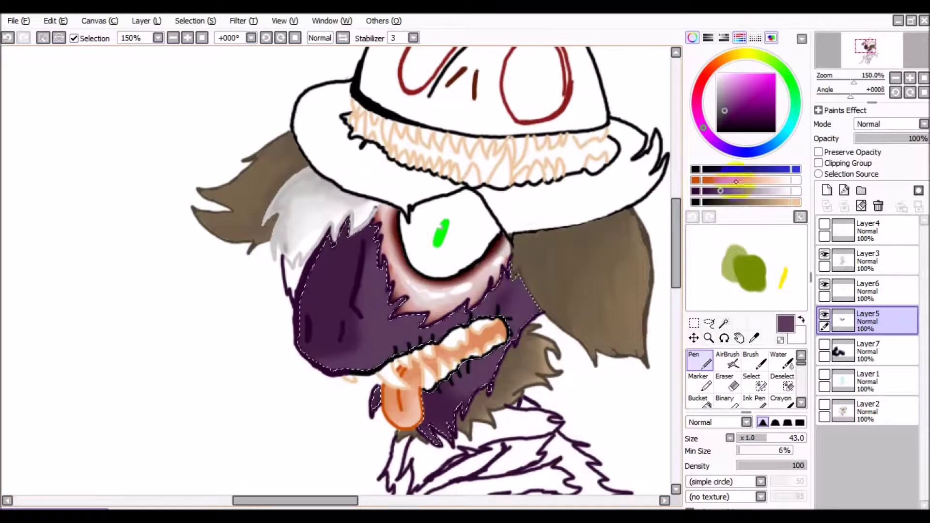
scroll(588, 197, up, 1)
scroll(633, 266, up, 3)
Brush purple tones over the cheek and upper snout, using the Acrylic brush and reducing it to size 7 and density 23.
key(a)
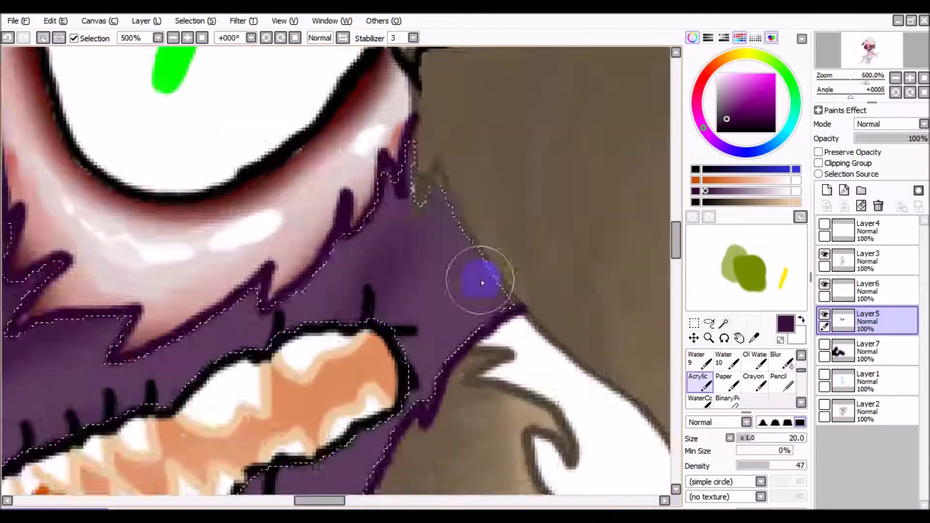
scroll(353, 311, up, 1)
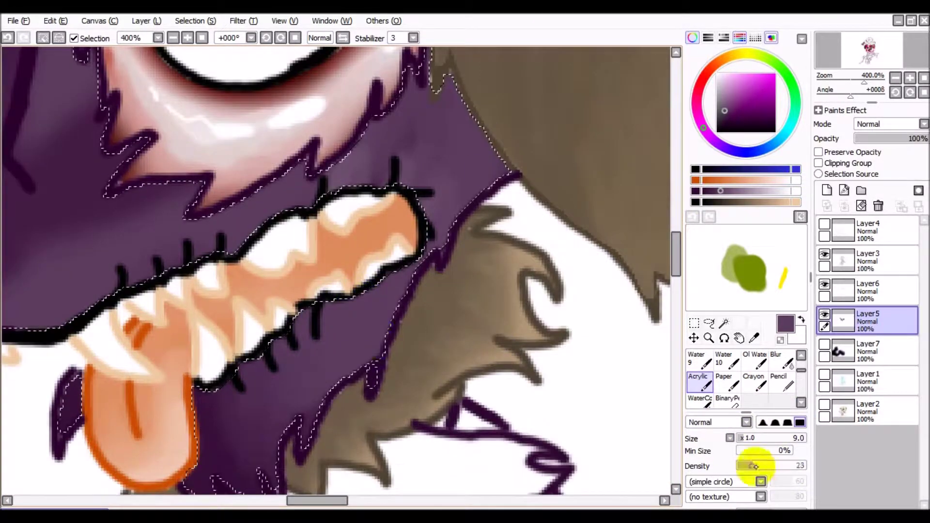
scroll(349, 263, up, 2)
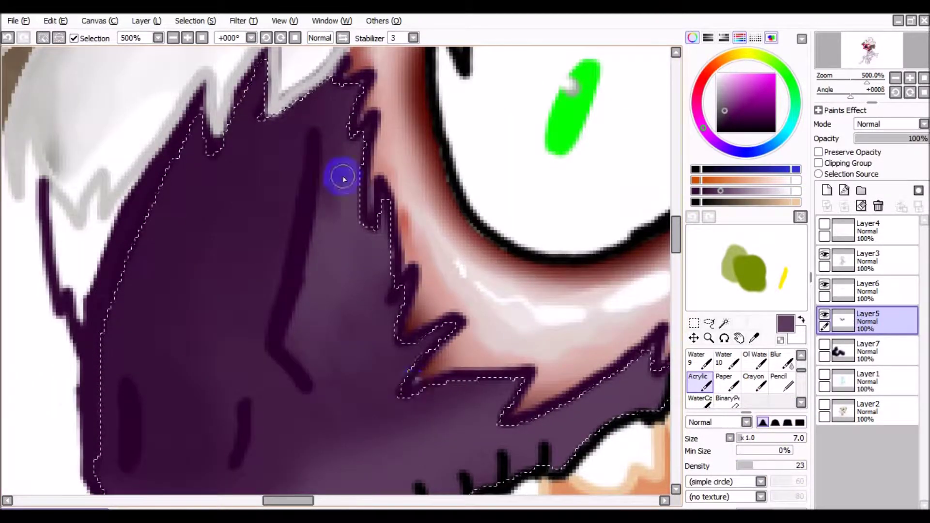
Blend darker and lighter purple strokes over the muzzle and chin fur with the Acrylic brush at size 7, and clear the selection.
scroll(412, 391, down, 2)
scroll(277, 489, down, 4)
scroll(291, 473, up, 3)
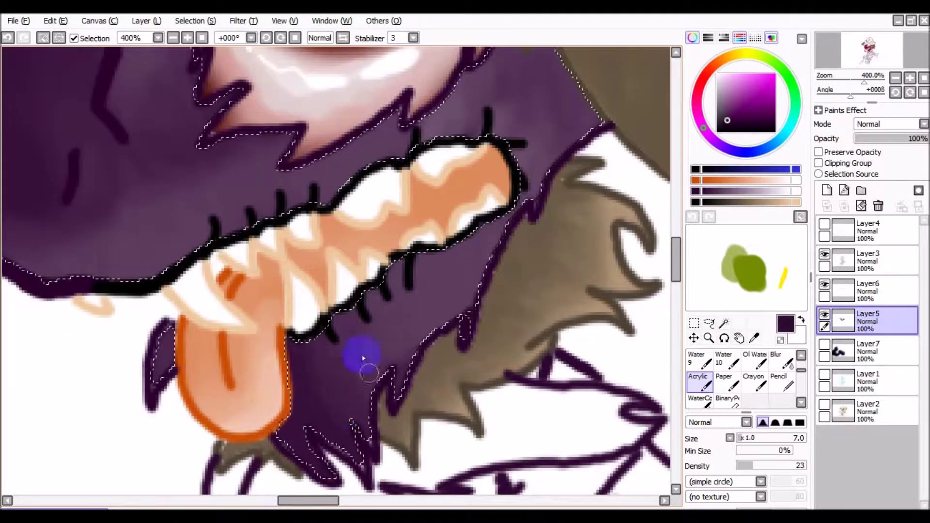
scroll(626, 382, down, 2)
scroll(785, 387, up, 3)
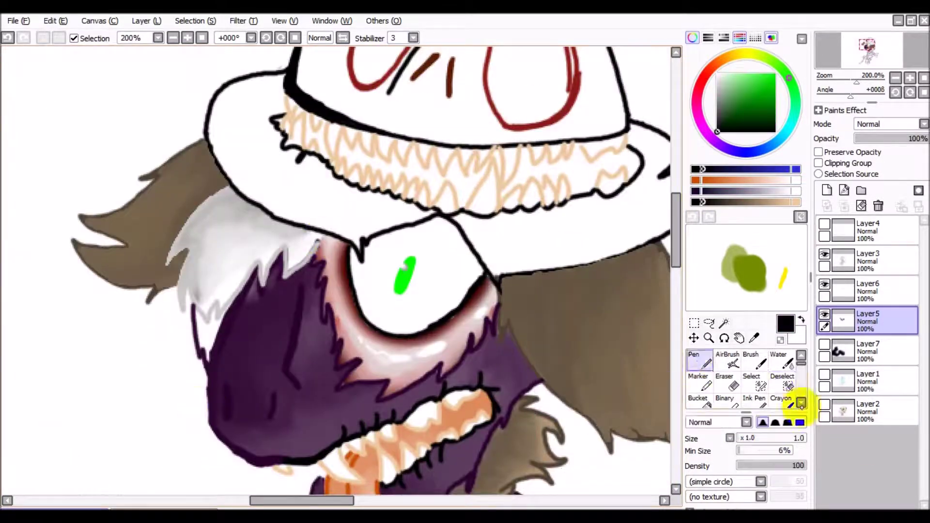
Mark selection areas at the eye patch's tips, the chin fur and the mouth's lower edge, using the Select brush at size 5.
click(755, 383)
scroll(561, 376, down, 3)
scroll(415, 290, up, 3)
scroll(415, 290, up, 4)
scroll(311, 416, down, 5)
scroll(429, 218, up, 3)
scroll(376, 141, up, 3)
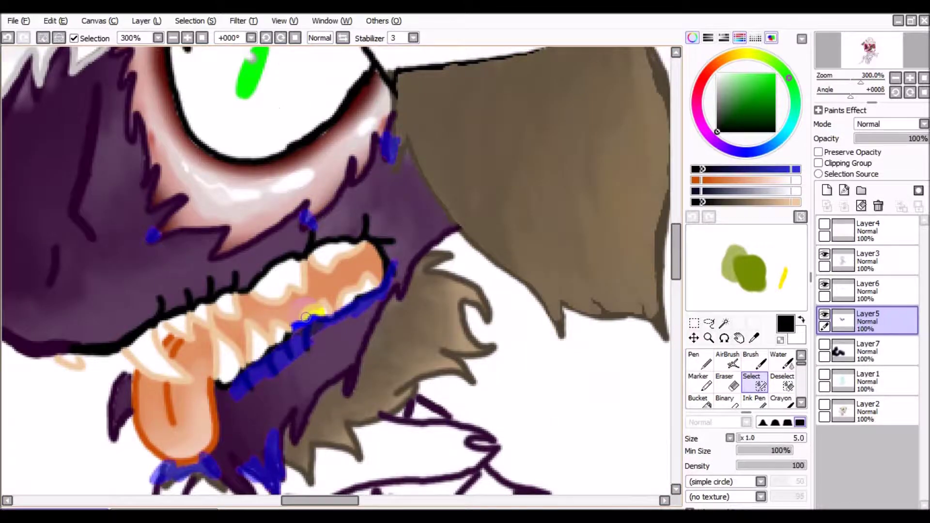
Extend the selection around the whole mouth and shade the purple skin along its stitched edges in dark red with the Pen.
key(ctrl+z)
scroll(305, 316, up, 2)
drag(213, 274, 68, 343)
scroll(503, 140, down, 1)
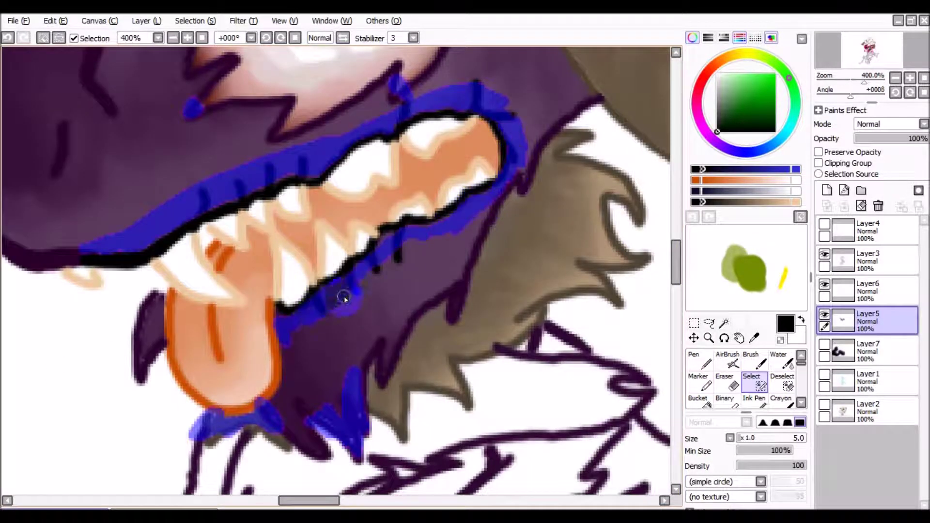
key(n)
click(749, 466)
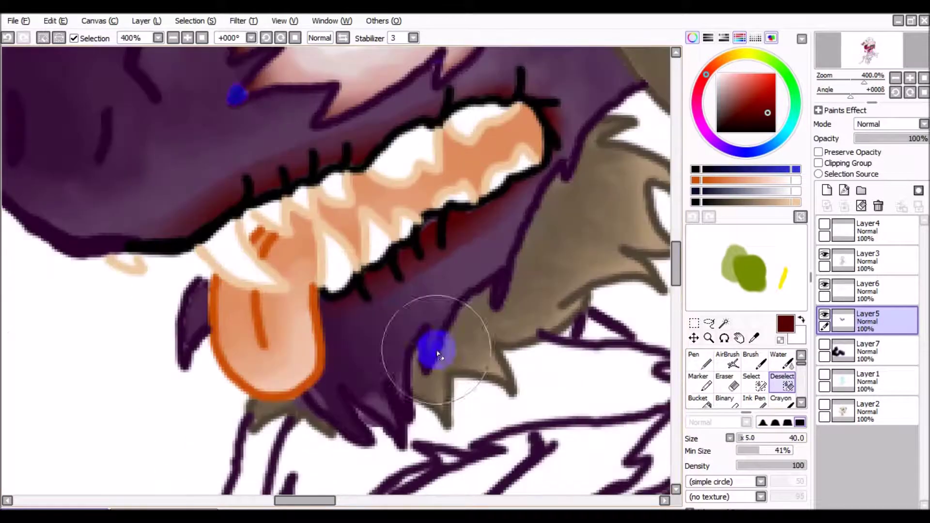
Select the upper and lower teeth one after another, including the small tooth under the snout, using the Select brush at size 5.
click(754, 383)
scroll(437, 355, down, 5)
scroll(427, 290, up, 6)
drag(409, 259, 427, 289)
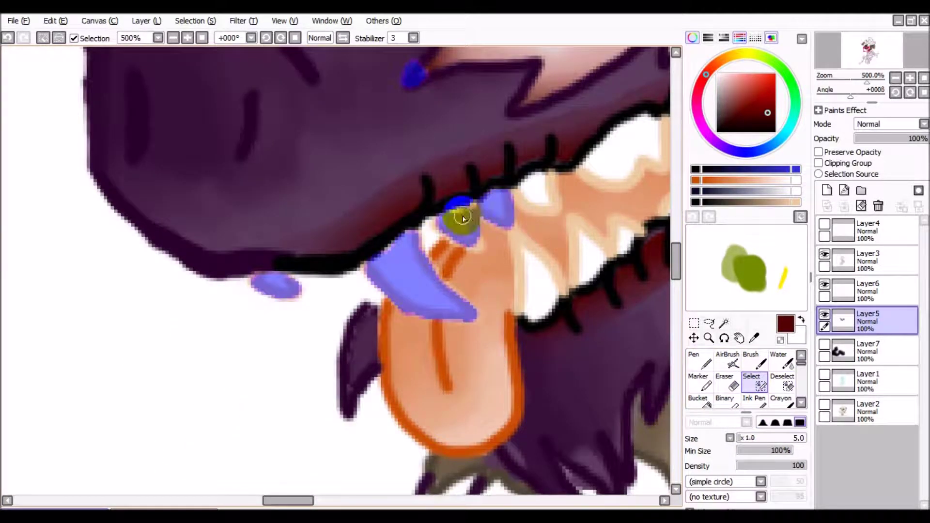
scroll(530, 207, down, 3)
scroll(450, 231, up, 4)
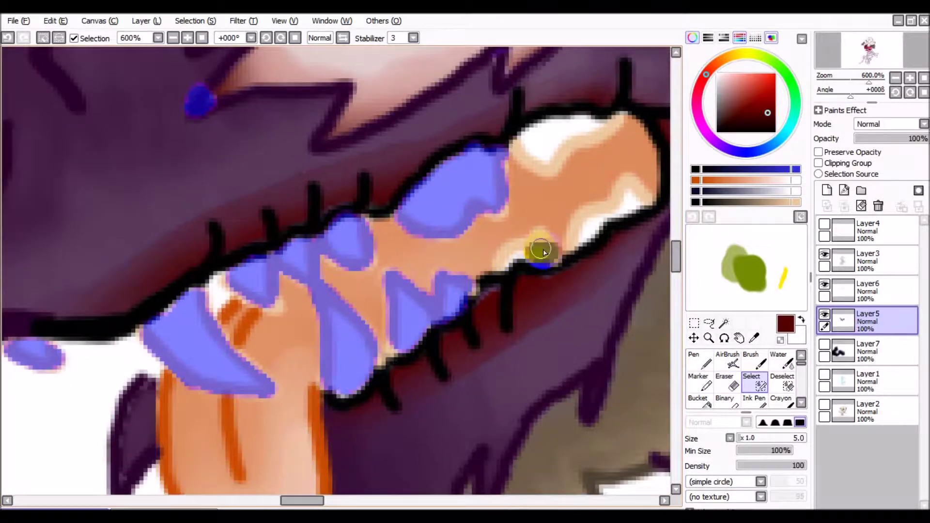
Shade the selected teeth in dark red with the Pen, and blend them with the Acrylic brush at size 5 and density 48.
key(n)
scroll(602, 281, down, 3)
key(a)
scroll(475, 250, up, 3)
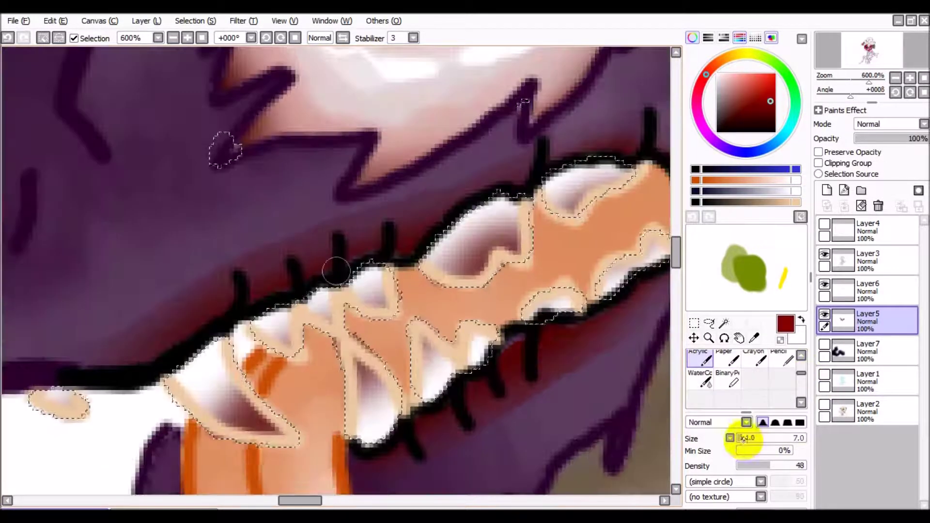
scroll(404, 317, down, 5)
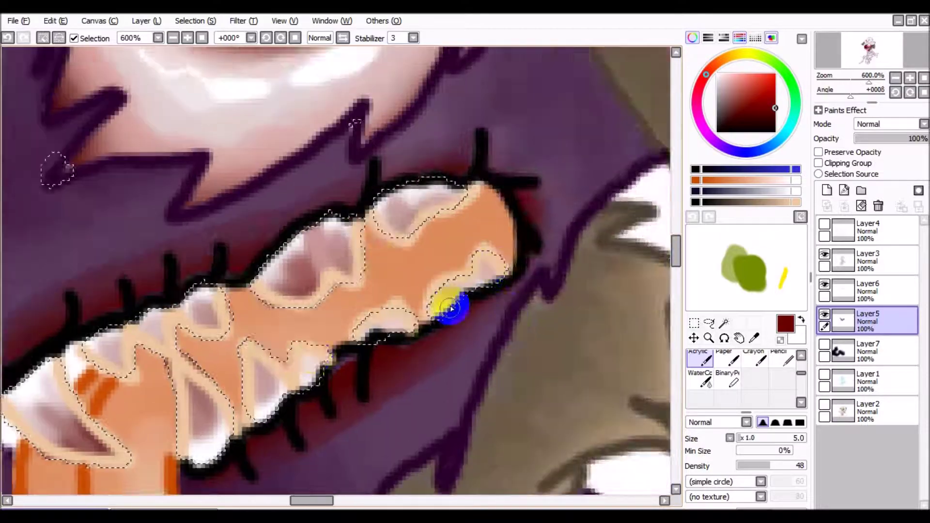
Clear the teeth selection and touch up the eye patch's jagged edge in dark red, using the Pen at size 1.
key(n)
scroll(394, 285, up, 6)
scroll(436, 242, down, 5)
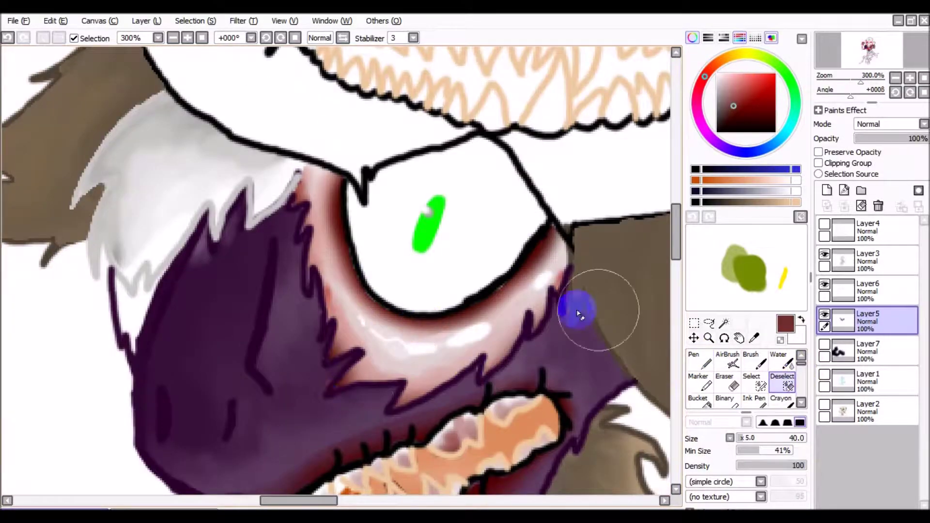
scroll(514, 286, up, 5)
scroll(481, 239, down, 5)
scroll(336, 271, up, 5)
click(744, 438)
scroll(426, 311, down, 10)
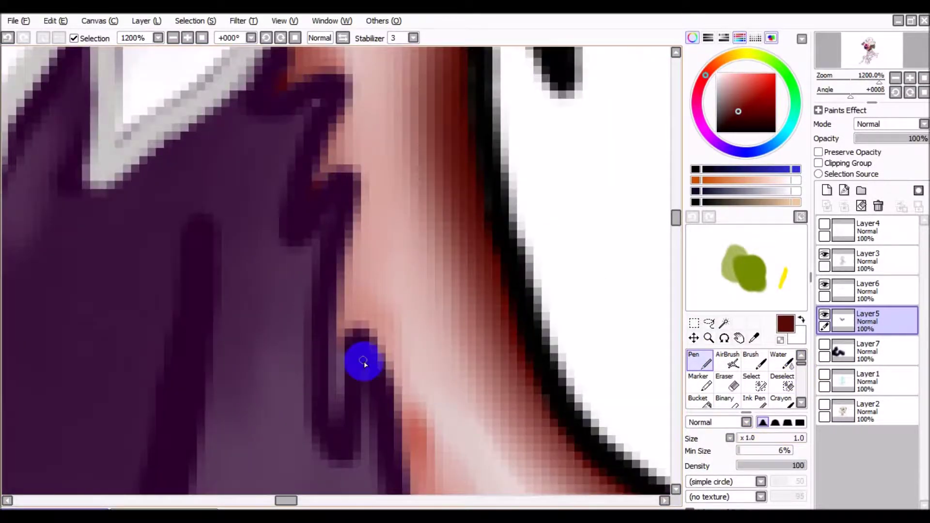
Outline a body selection along the neck fur, the sword-side arm and the upper ribs, using the Select brush at size 5.
click(751, 383)
scroll(473, 334, up, 5)
mouse_move(383, 78)
mouse_down()
mouse_move(379, 387)
mouse_move(382, 330)
mouse_move(415, 263)
mouse_move(494, 284)
mouse_up()
scroll(321, 260, up, 2)
drag(321, 259, 373, 327)
scroll(373, 327, down, 5)
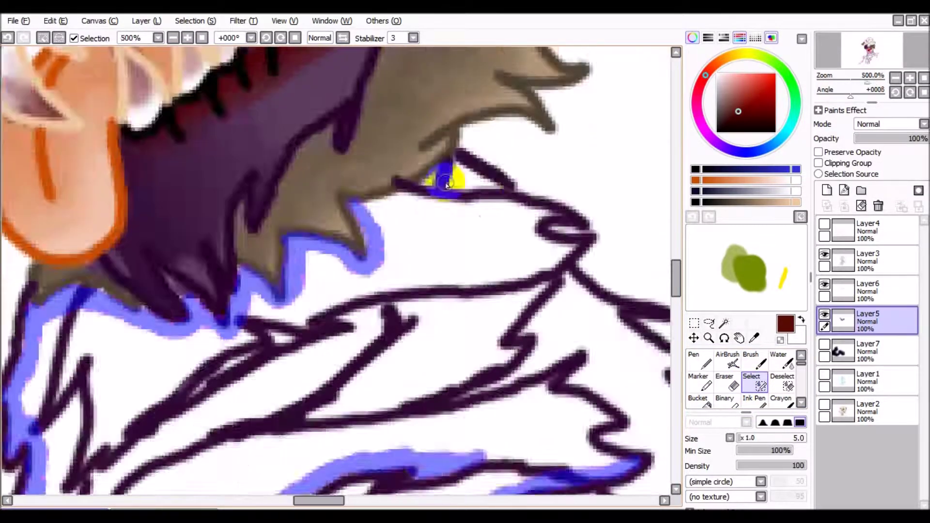
Continue the body selection outline around the shoulders, the outstretched arm and the torso's upper rib stripes.
scroll(581, 270, up, 4)
scroll(407, 143, down, 2)
scroll(407, 143, up, 2)
scroll(536, 239, down, 4)
scroll(499, 114, up, 4)
scroll(450, 243, down, 4)
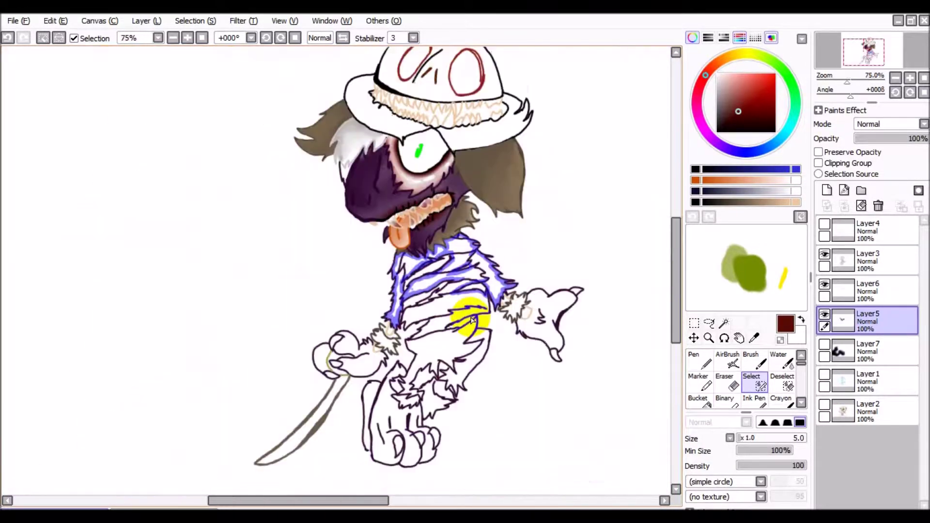
Carry the body selection outline down the lower torso, waist and the jagged back edge of the thigh.
scroll(466, 316, up, 4)
scroll(296, 402, down, 4)
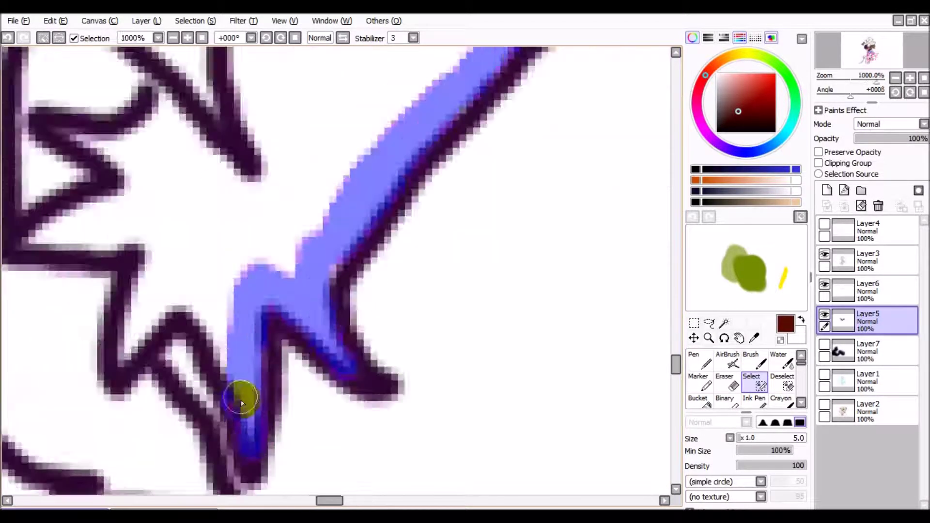
scroll(228, 339, down, 4)
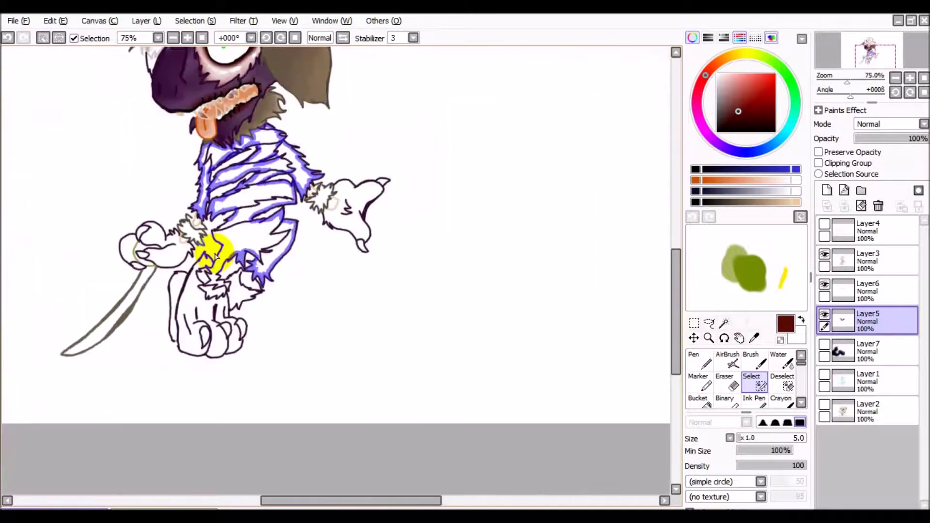
Outline the selection around the torn fur patches on the legs, the outer leg edge, and the foot and its claws.
scroll(214, 249, up, 6)
scroll(186, 390, down, 1)
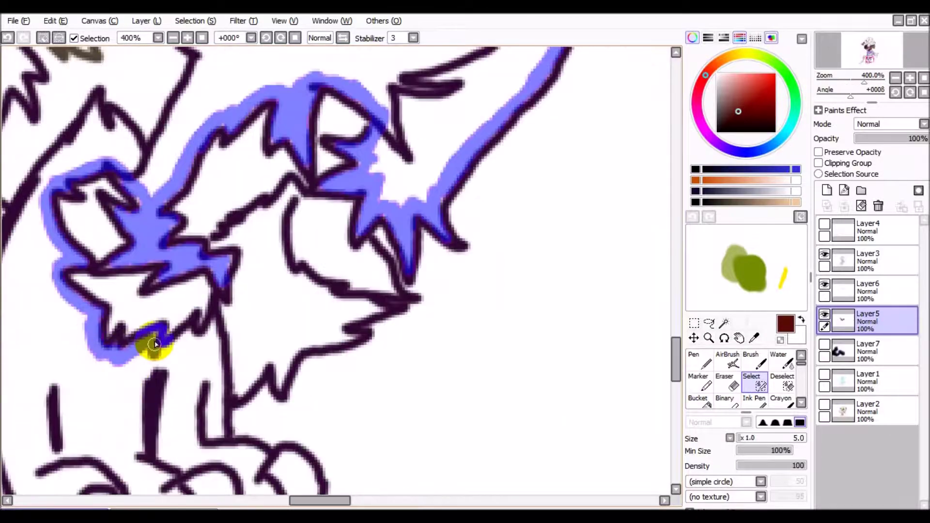
scroll(208, 380, up, 7)
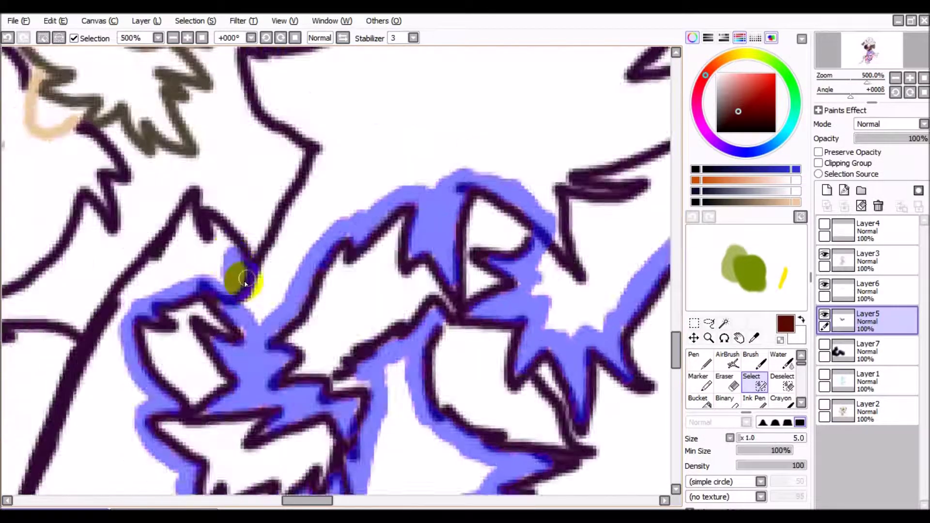
scroll(207, 384, down, 7)
scroll(139, 419, up, 5)
scroll(295, 311, up, 2)
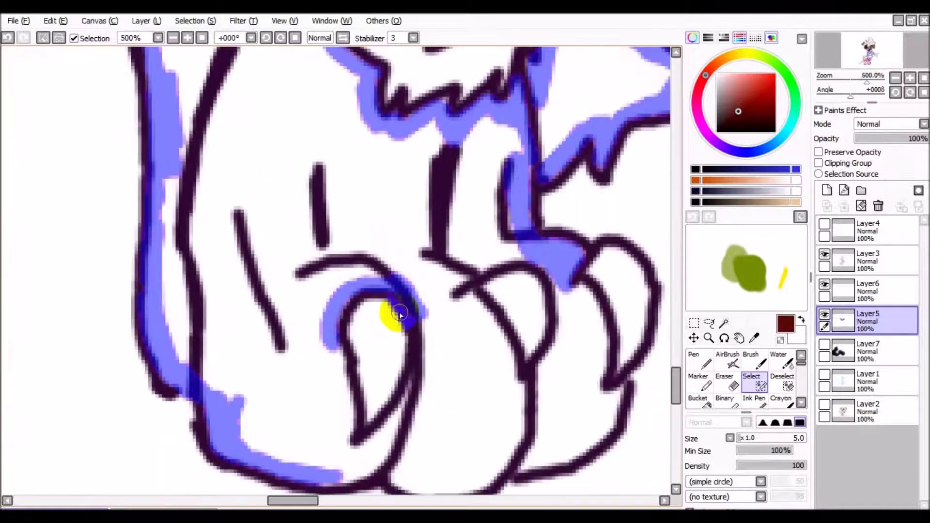
scroll(322, 402, down, 4)
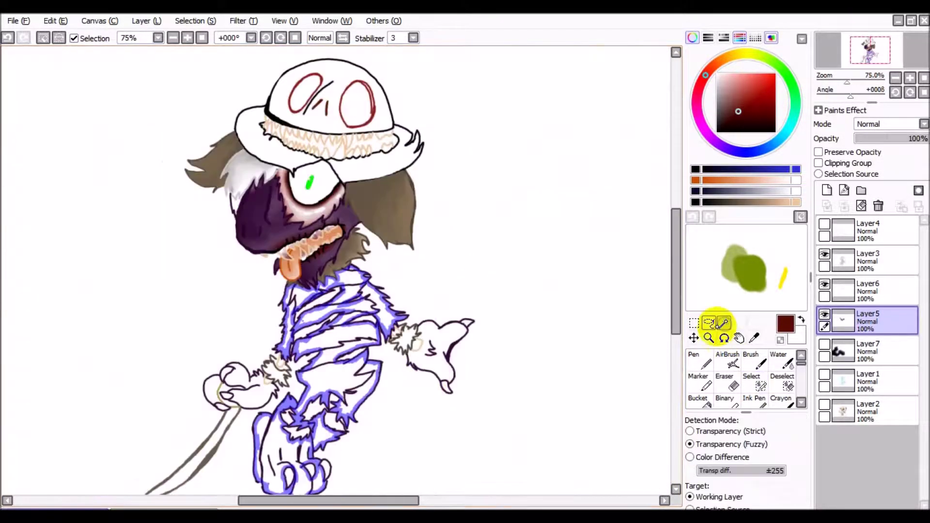
Fill the outlined torso, arms and legs into the selection with the Magic Wand, leaving the rib gaps and fur patches out.
click(723, 323)
click(326, 438)
scroll(315, 155, up, 4)
scroll(77, 259, down, 1)
scroll(349, 299, up, 1)
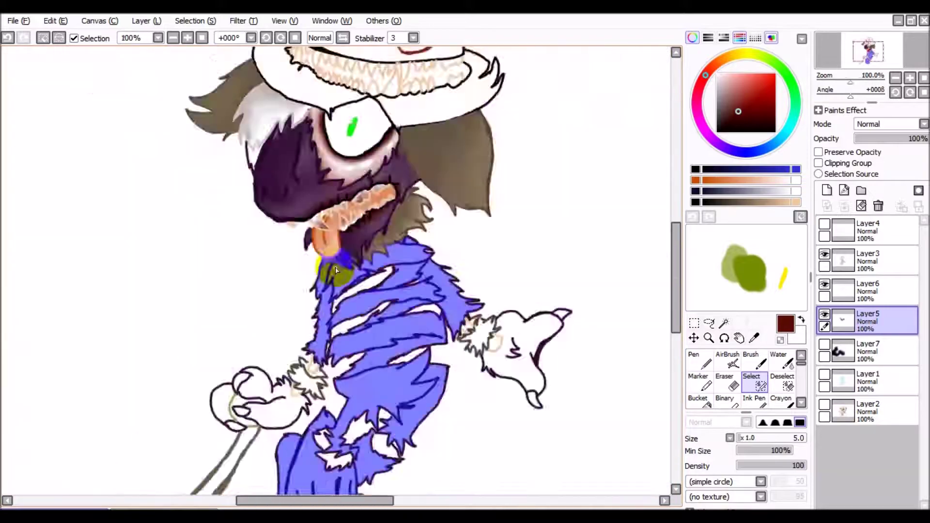
Cover the leftover gaps in the body selection around the leg fur patches, using the Select brush at size 5.
scroll(348, 299, down, 2)
scroll(291, 154, up, 4)
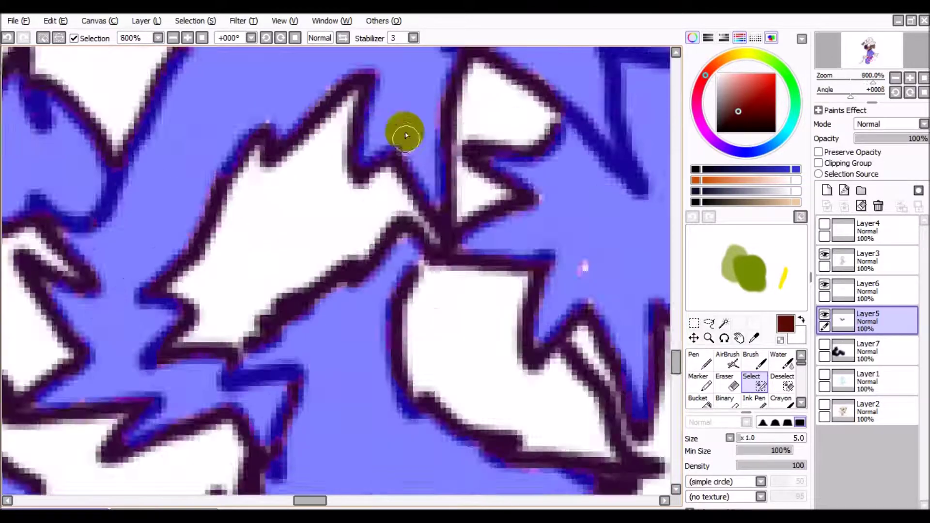
drag(406, 135, 271, 166)
Fill the body selection on Layer5 with dark purple and lay lighter purple highlights on the arm and thigh with the Pen at size 100.
key(n)
click(726, 183)
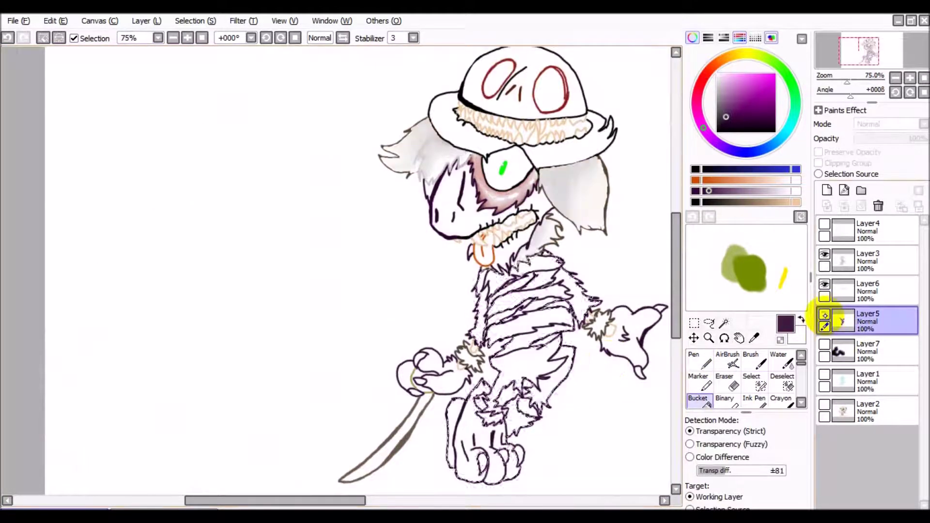
click(824, 315)
key(n)
scroll(336, 269, up, 3)
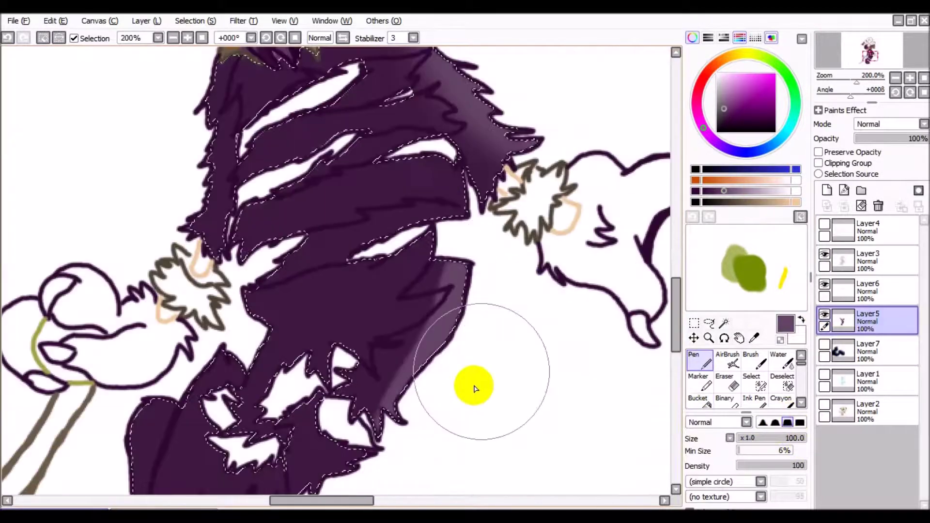
Add lighter purple highlights to the lower leg, toes and rib bands with the Pen at size 17.
scroll(446, 254, down, 2)
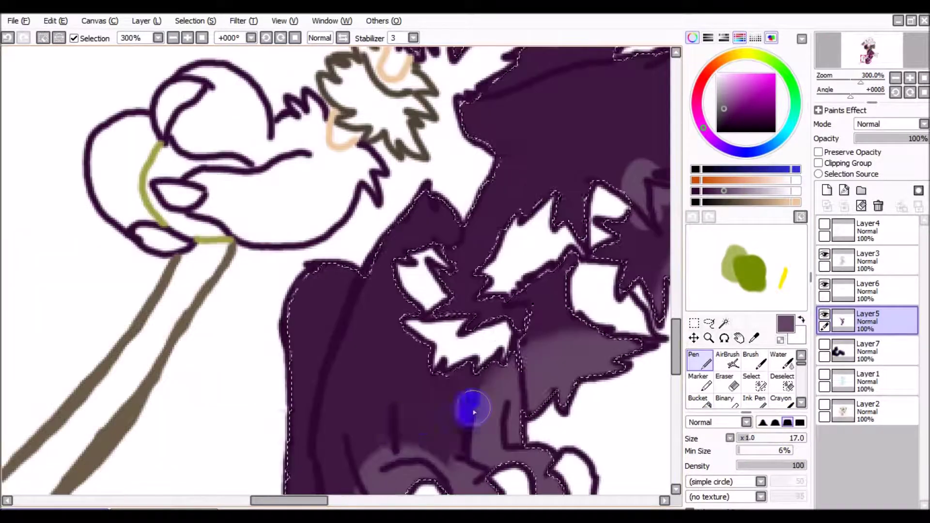
scroll(405, 204, up, 3)
scroll(386, 274, down, 6)
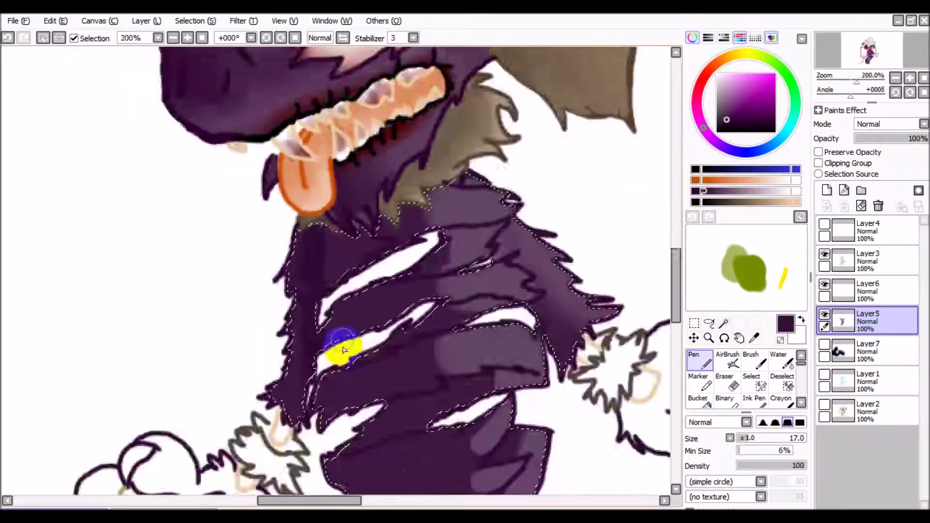
Paint darker purple shadows along the ribs, waist and neck with the Pen at size 8.
key(bracketleft)
key(bracketleft)
key(bracketleft)
key(bracketleft)
key(bracketleft)
key(bracketleft)
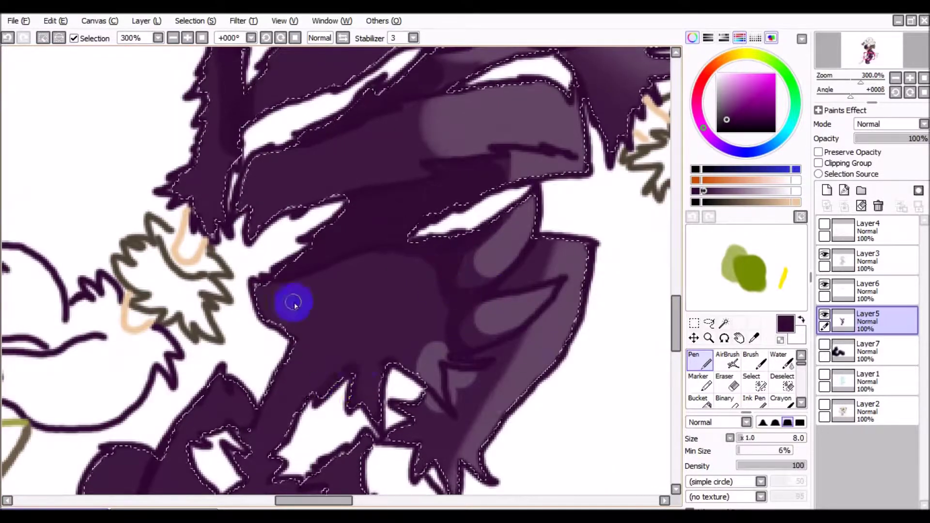
scroll(491, 207, up, 3)
scroll(369, 436, down, 1)
scroll(370, 338, up, 1)
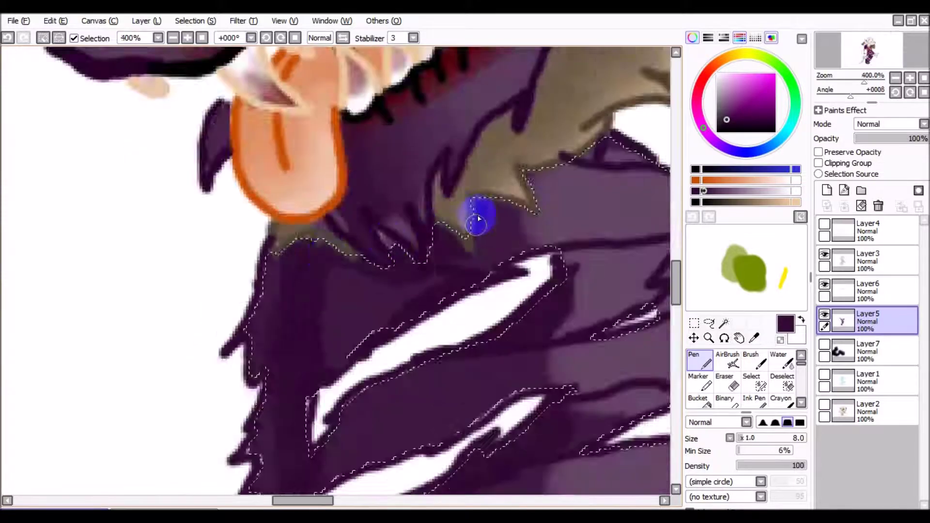
Blend the light and dark purple across the chest and rib bands with the Acrylic brush at size 5.
scroll(419, 286, down, 5)
scroll(419, 286, up, 1)
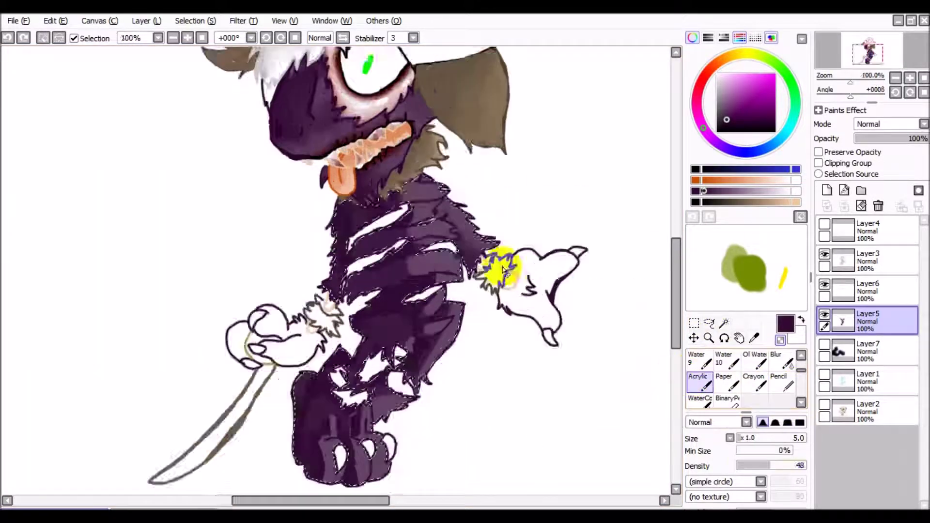
scroll(503, 271, up, 3)
mouse_move(269, 307)
mouse_down()
mouse_move(326, 357)
mouse_move(420, 329)
mouse_up()
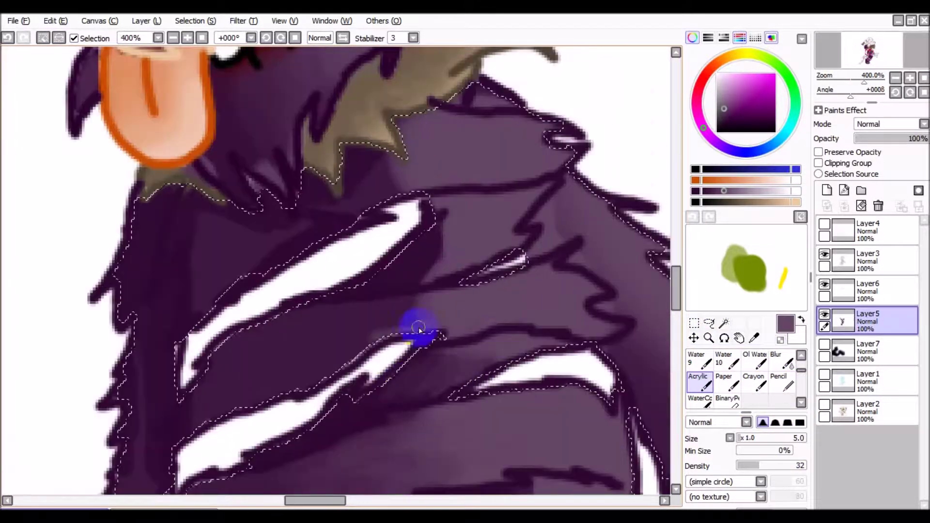
Blend lighter purple fur strokes over the thigh, lower leg and foot with the Acrylic brush at density 32.
scroll(419, 329, up, 1)
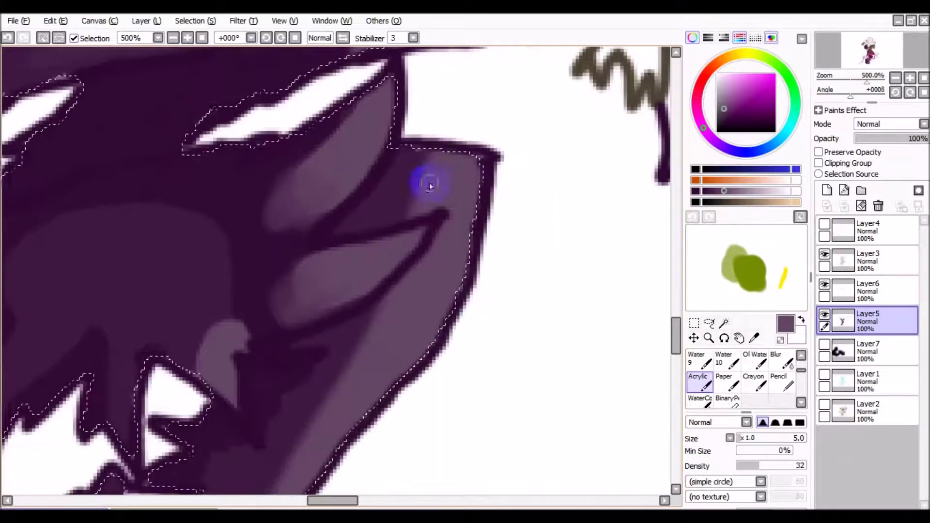
scroll(301, 270, down, 3)
scroll(353, 291, up, 3)
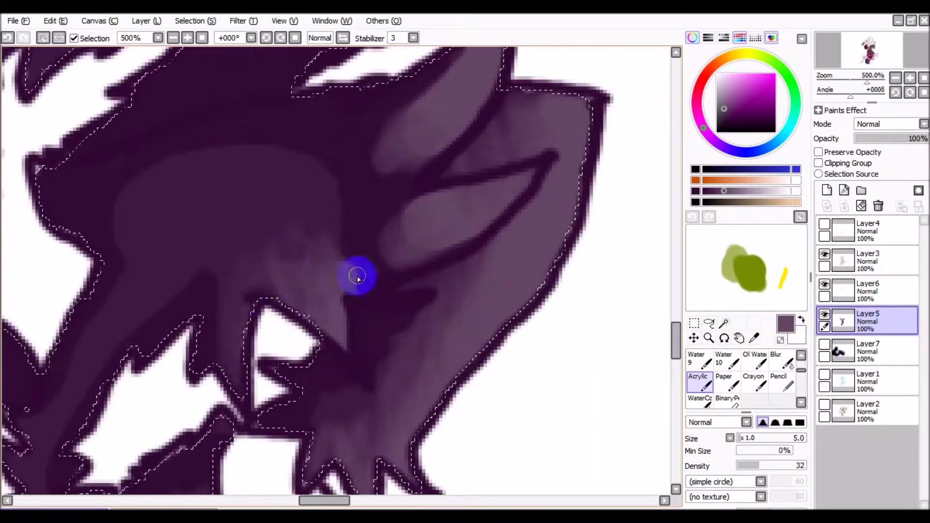
scroll(228, 301, down, 3)
scroll(290, 404, up, 3)
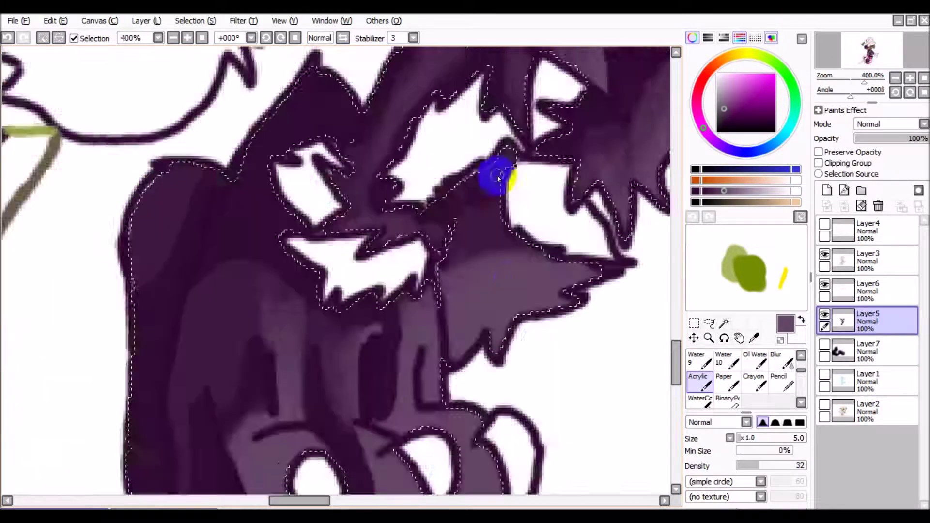
scroll(368, 316, up, 1)
scroll(633, 321, down, 3)
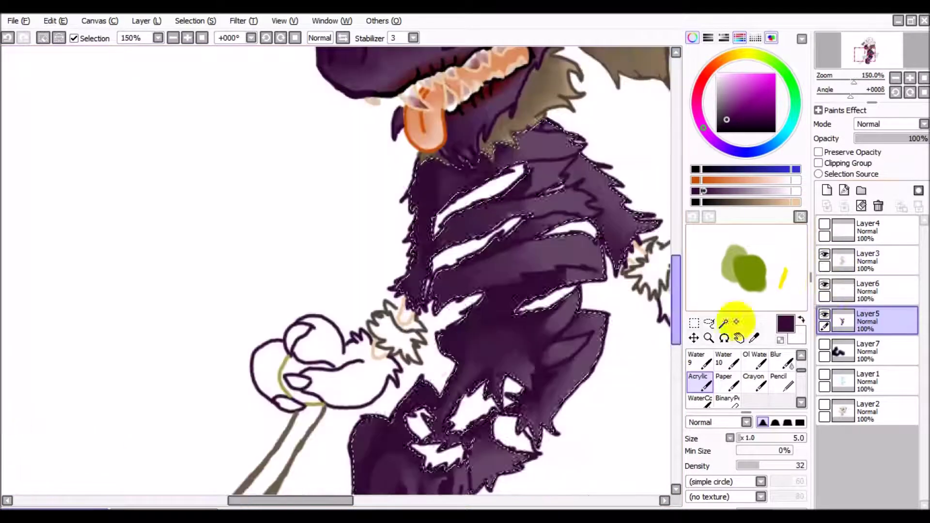
Set the Acrylic brush to 5% minimum size and density 27, and deepen the thigh shadows on Layer5 with dark purple.
click(824, 287)
scroll(421, 256, up, 3)
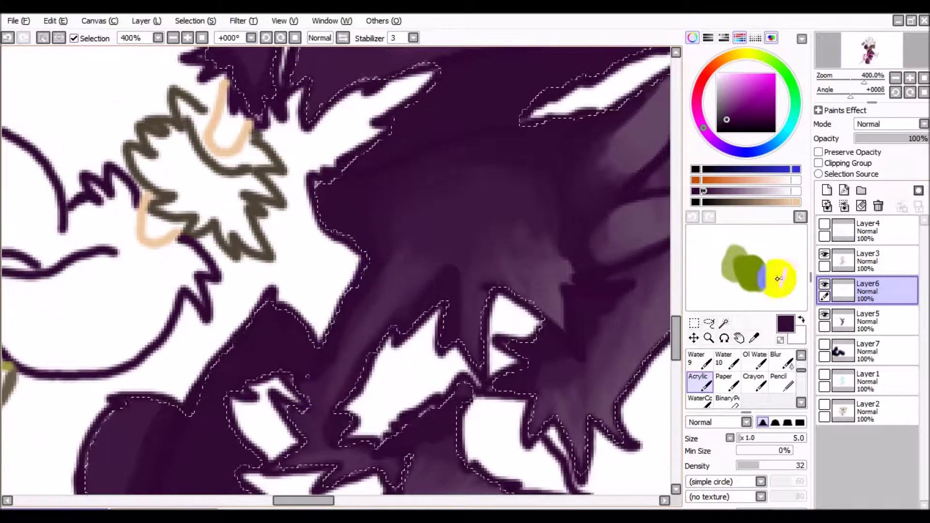
click(830, 320)
scroll(364, 297, up, 1)
click(774, 466)
scroll(384, 280, down, 2)
scroll(525, 285, up, 1)
click(755, 466)
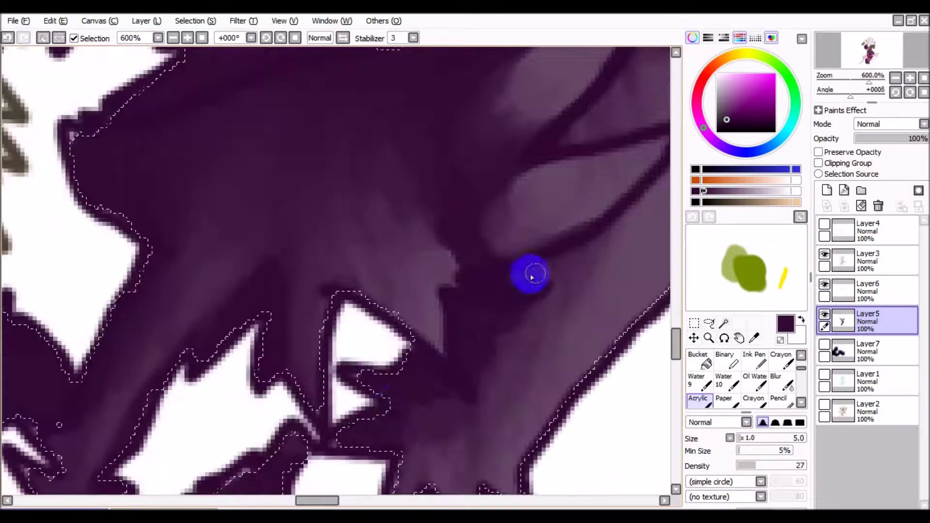
Soften dark purple shading down the outer leg, the shin and the first two toes with the Acrylic brush.
scroll(465, 198, down, 2)
scroll(406, 392, up, 4)
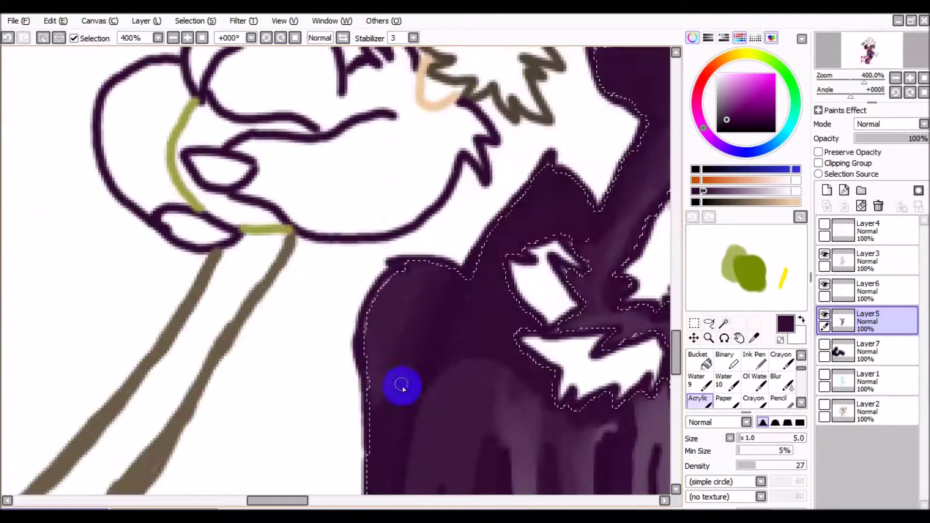
scroll(412, 301, up, 2)
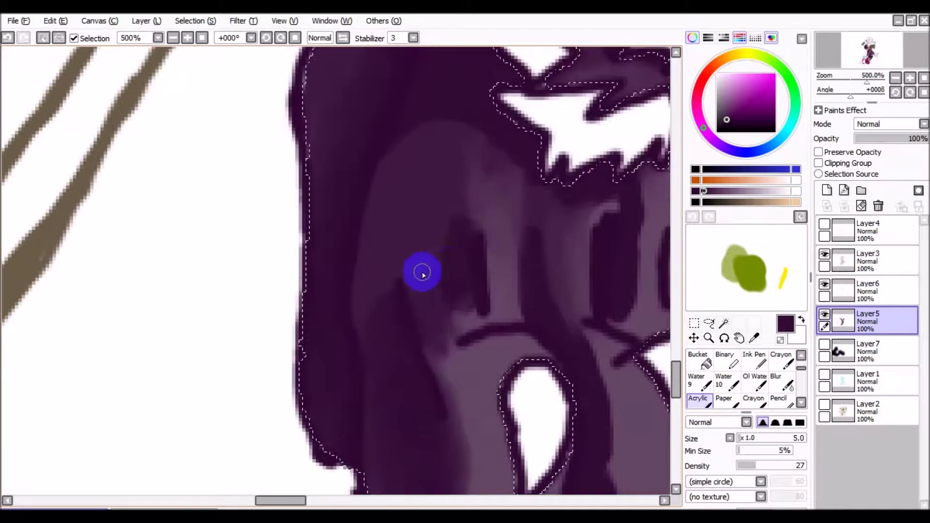
scroll(489, 319, down, 4)
scroll(341, 378, up, 3)
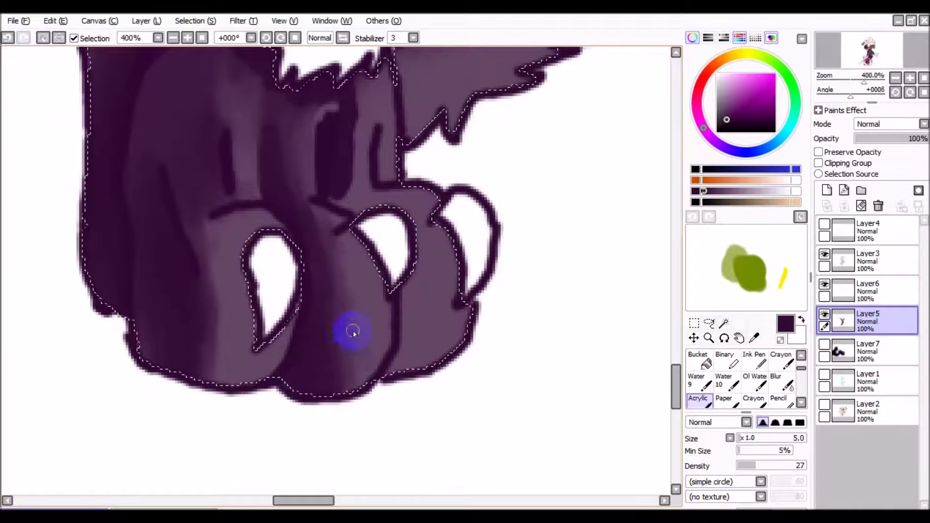
Darken the upper leg, the fur around the torn patches and the toe edges with the Acrylic brush.
scroll(347, 344, down, 2)
scroll(307, 256, up, 1)
scroll(322, 291, down, 1)
scroll(335, 216, up, 1)
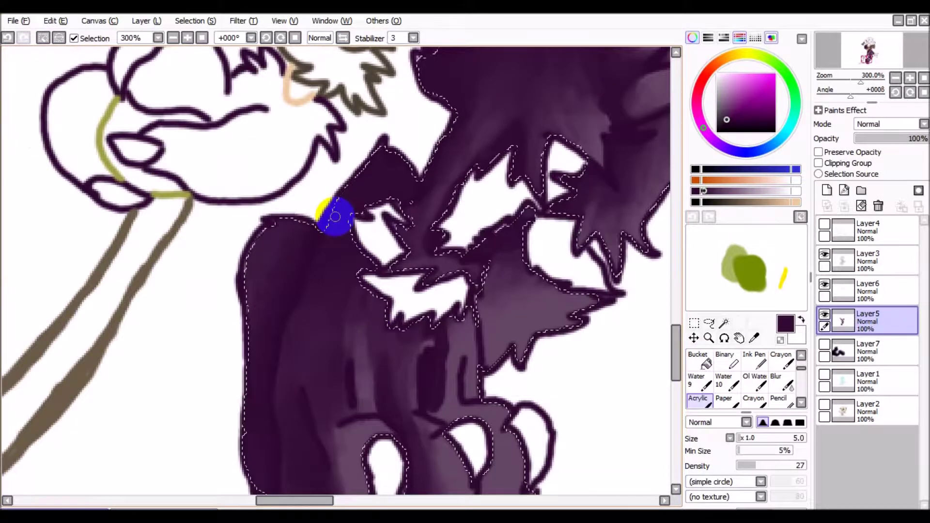
scroll(467, 373, down, 2)
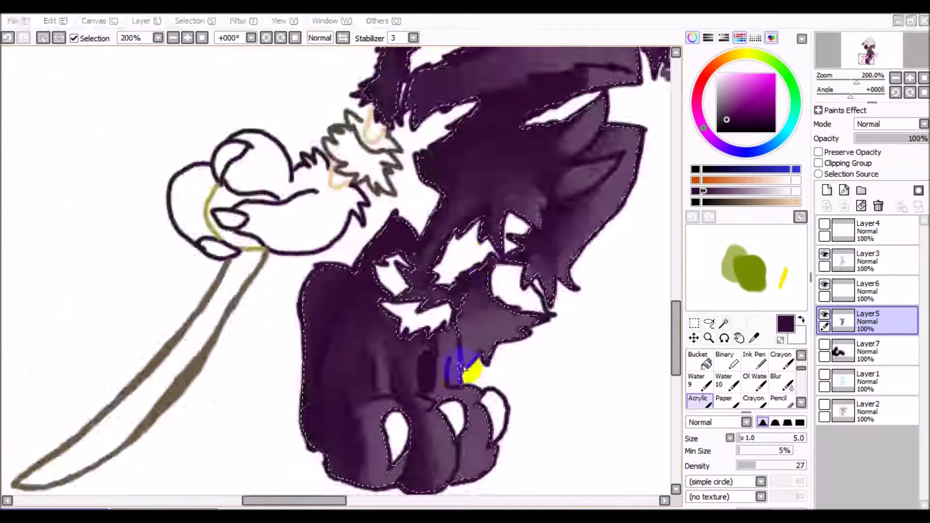
scroll(509, 370, up, 4)
scroll(435, 383, down, 1)
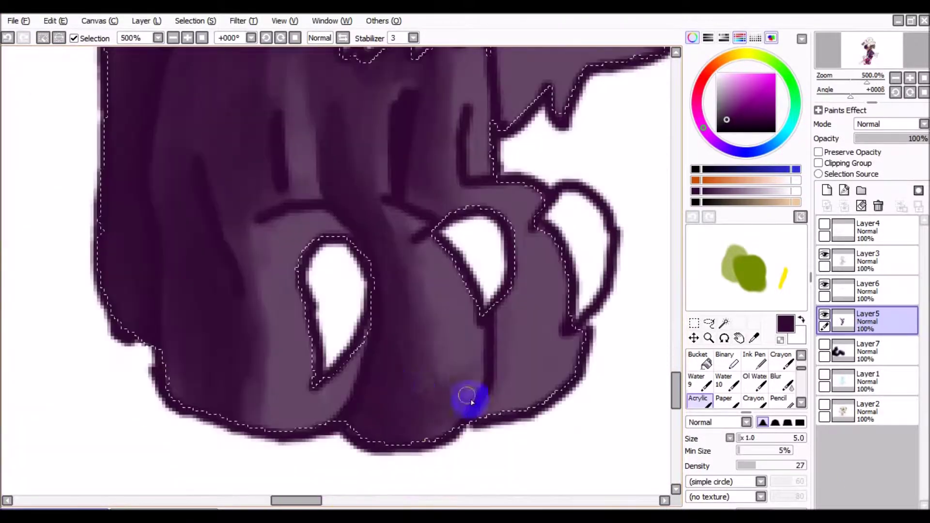
scroll(183, 316, down, 1)
scroll(277, 315, up, 1)
scroll(409, 326, down, 2)
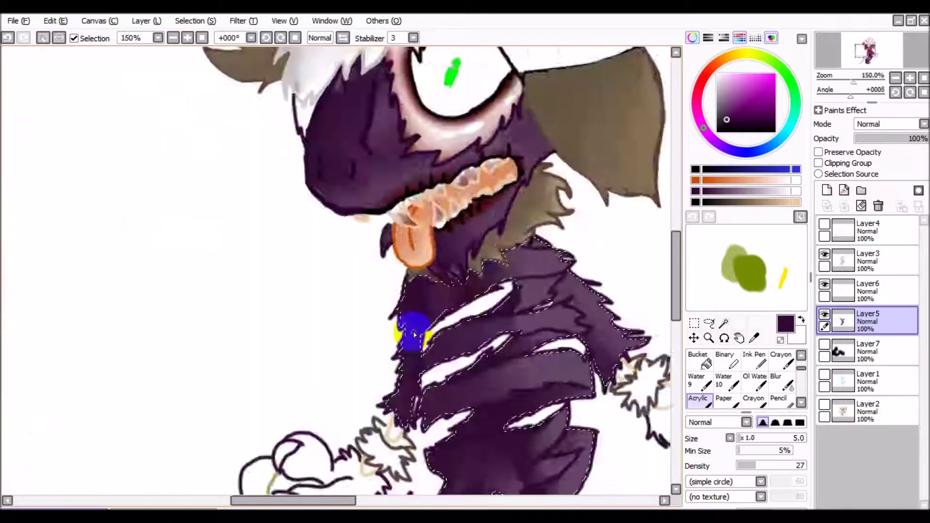
Shade the upper torso in dark purple and brush pale purple highlights onto the hip and thigh folds.
scroll(416, 296, up, 1)
scroll(353, 141, down, 5)
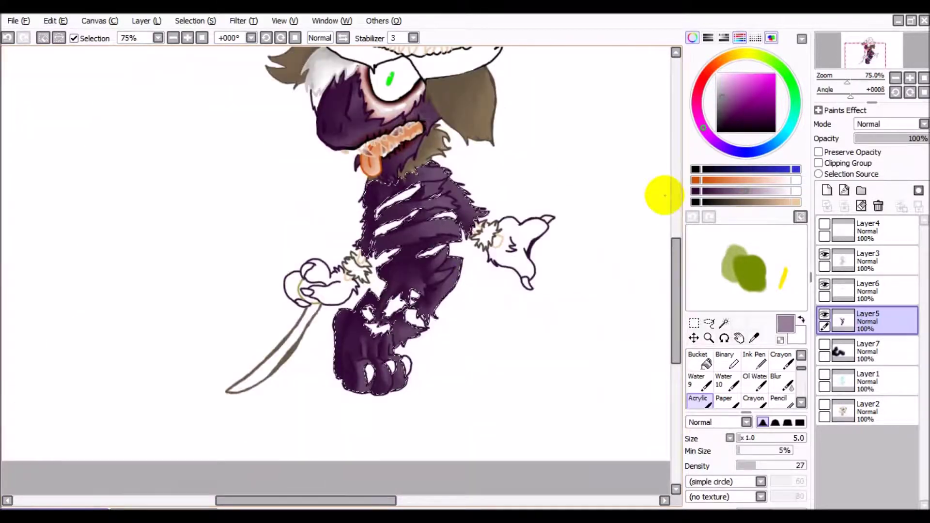
scroll(481, 112, up, 6)
scroll(426, 216, down, 6)
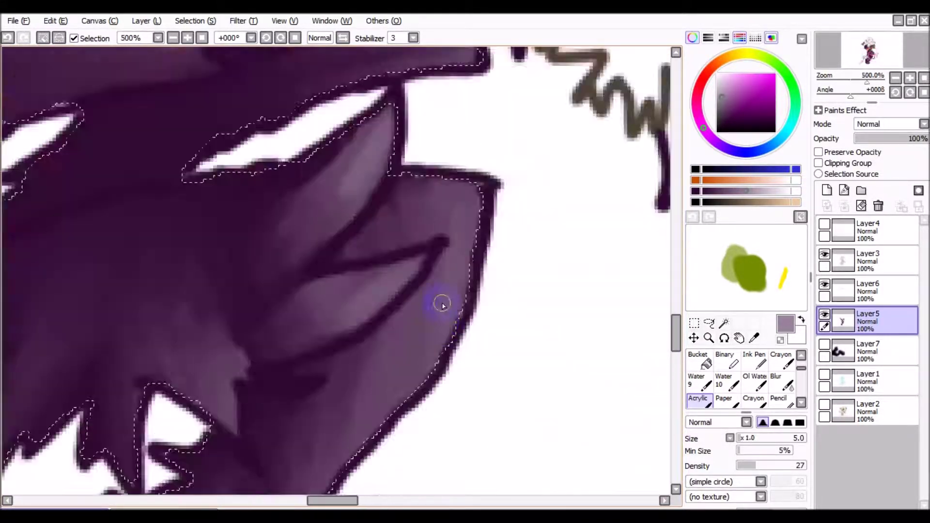
Pick the dark purple from the drawing and blend shadows across the chest below the neck fur.
click(787, 364)
scroll(627, 218, up, 3)
alt+click(509, 203)
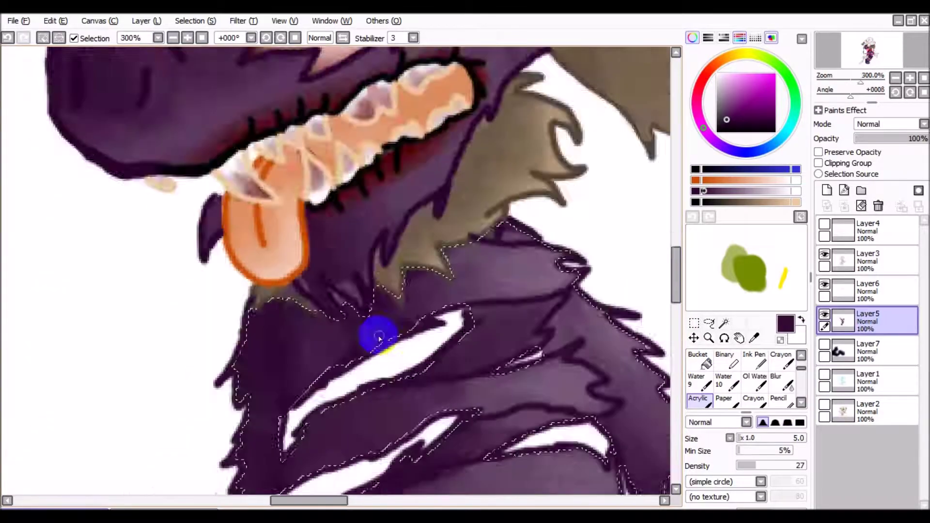
scroll(40, 98, down, 4)
Clear the body selection and touch up the body edges in dark purple with the Pen at size 8 and density 41.
key(n)
scroll(263, 431, up, 5)
scroll(395, 386, down, 4)
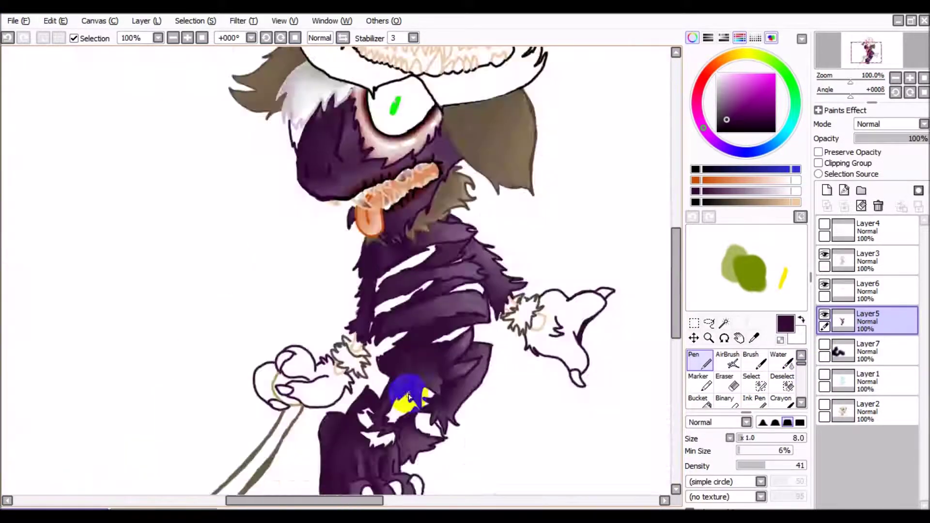
scroll(454, 269, up, 4)
scroll(454, 269, down, 2)
scroll(492, 243, up, 3)
scroll(492, 243, down, 5)
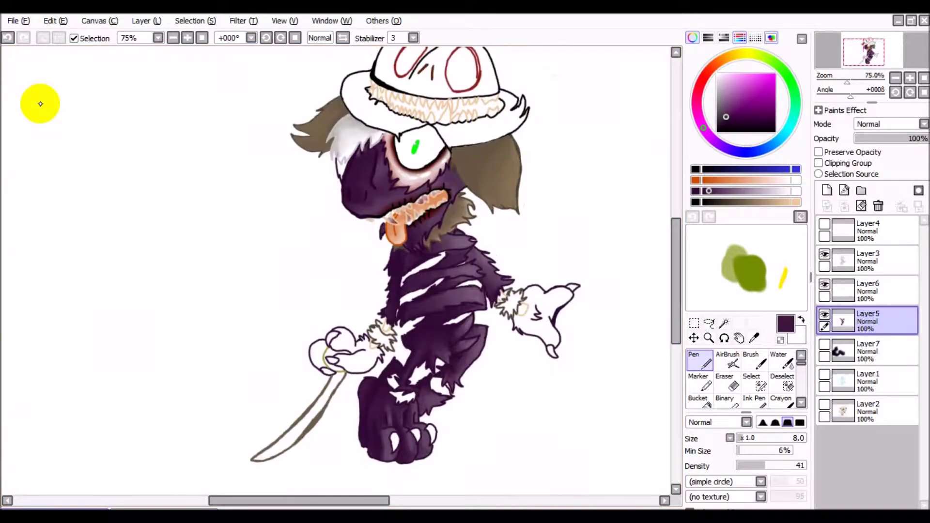
Draw thin peach wound outlines inside the torn leg patches on Layer3, following the teal sketch on Layer1.
key(s)
scroll(516, 341, up, 3)
click(697, 361)
scroll(339, 291, up, 3)
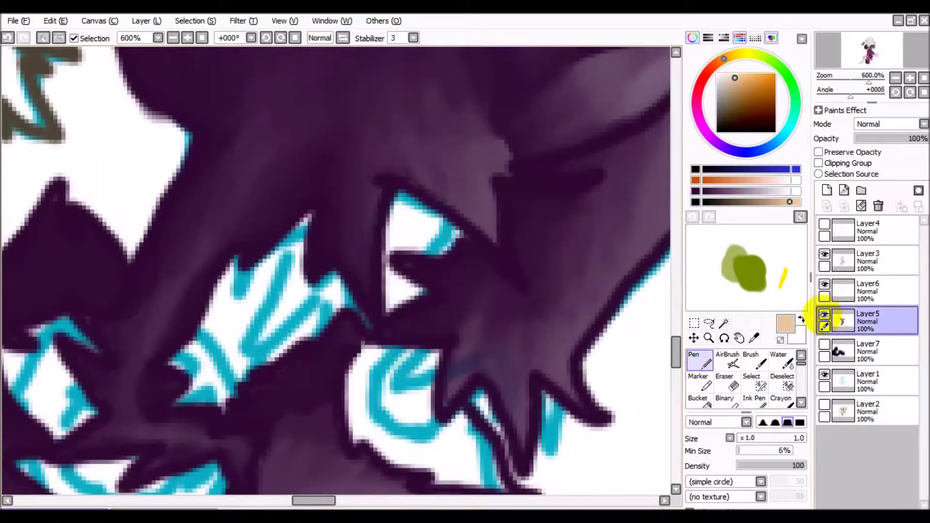
click(867, 260)
scroll(430, 432, down, 3)
click(747, 430)
scroll(394, 426, up, 2)
Add dark red and peach details inside the torn leg patch with the Pen at size 2.
alt+click(395, 426)
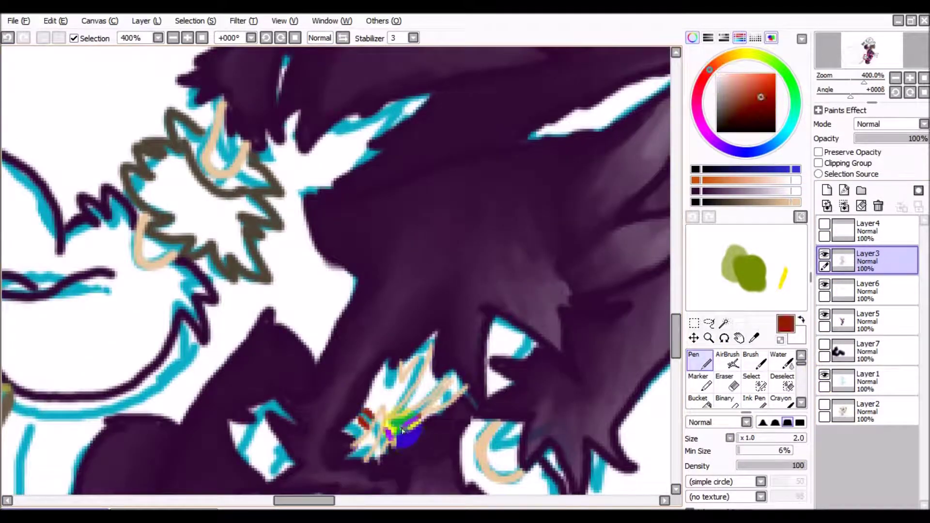
drag(416, 373, 421, 379)
scroll(422, 379, up, 2)
alt+click(472, 347)
Select the sword handle between the fingers and paint it yellow-green with white highlights using the Pen at size 3.
key(s)
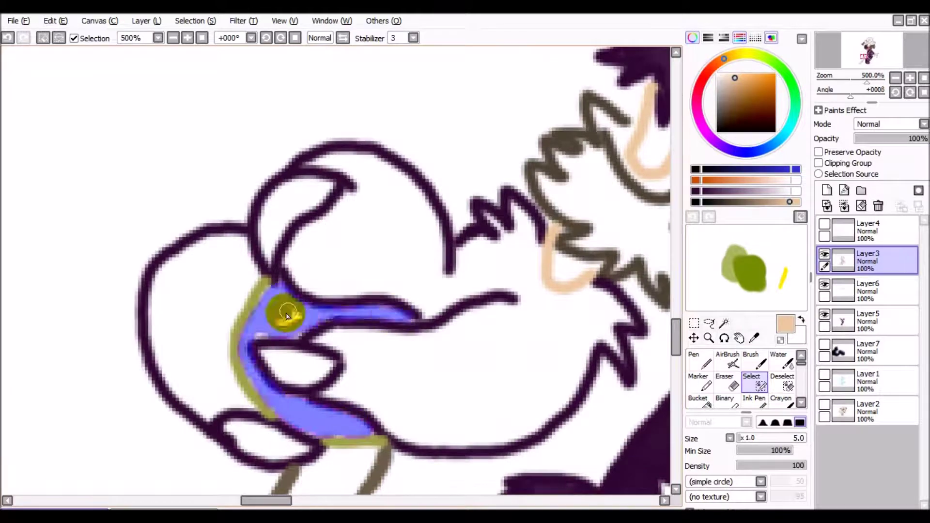
scroll(346, 429, down, 5)
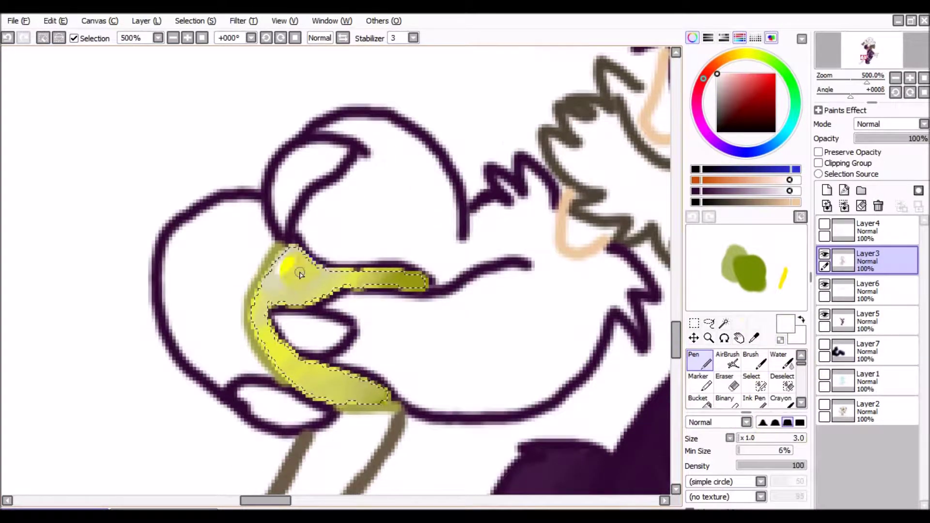
Select the torn skin patches beside the wrist fur on Layer5 with the Select brush at size 5.
click(867, 319)
scroll(420, 304, up, 5)
scroll(420, 304, down, 5)
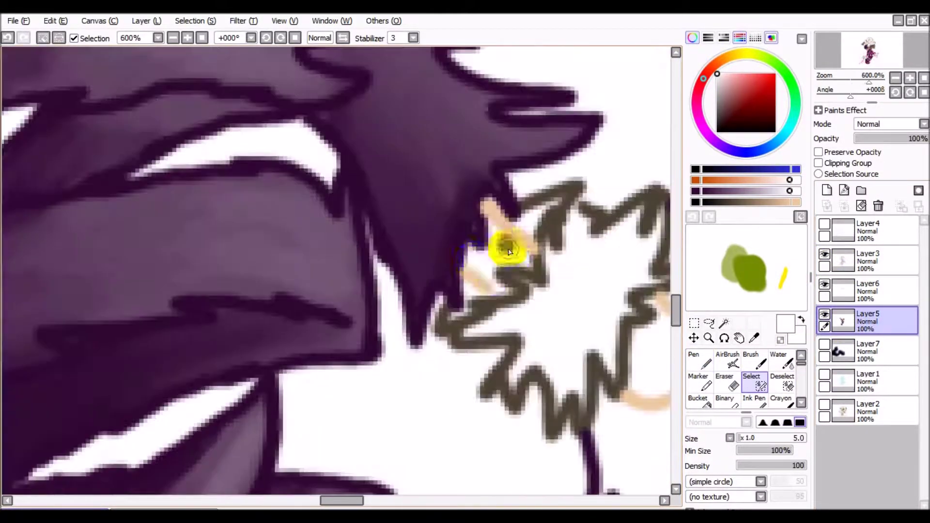
scroll(208, 310, up, 3)
scroll(208, 310, down, 3)
Paint red shading into the torn wrist and leg patches with the Pen at size 100.
click(699, 361)
scroll(239, 405, up, 3)
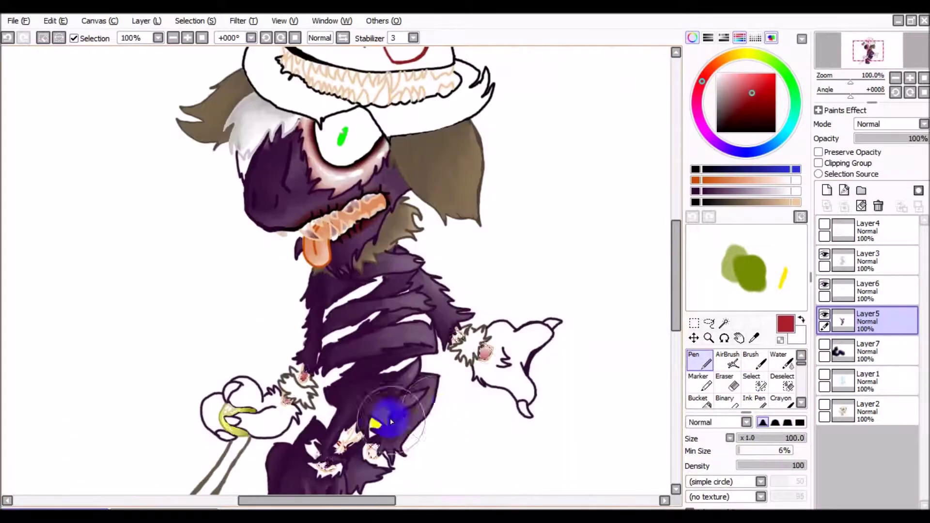
scroll(307, 353, up, 2)
scroll(364, 307, up, 2)
Blend red and pink tones inside the wrist patches with the Acrylic brush at size 5 and density 27.
drag(475, 300, 502, 250)
scroll(502, 250, down, 3)
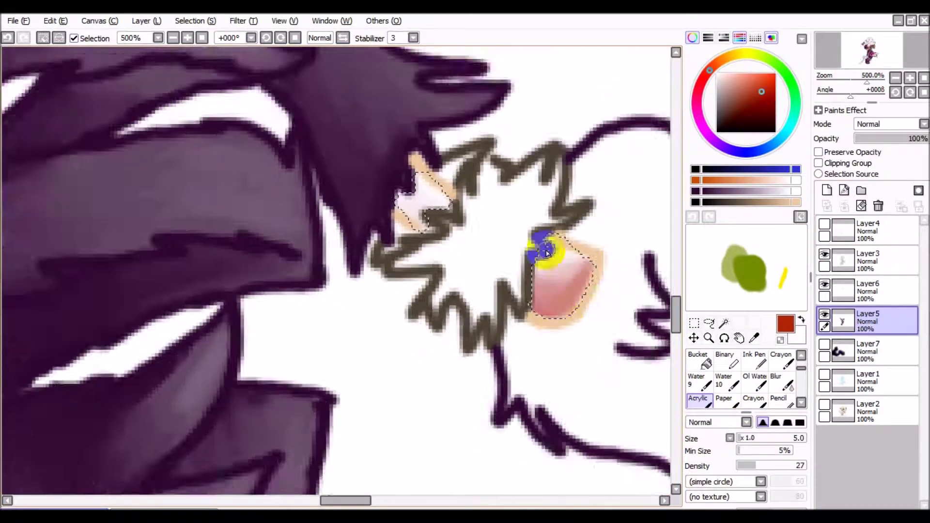
scroll(596, 260, down, 2)
click(699, 361)
scroll(46, 98, down, 3)
scroll(242, 378, up, 6)
Select the inner fur tufts around the outstretched arm's wrist on Layer5 with the Select brush at size 5.
click(751, 383)
drag(421, 155, 451, 266)
scroll(410, 281, down, 3)
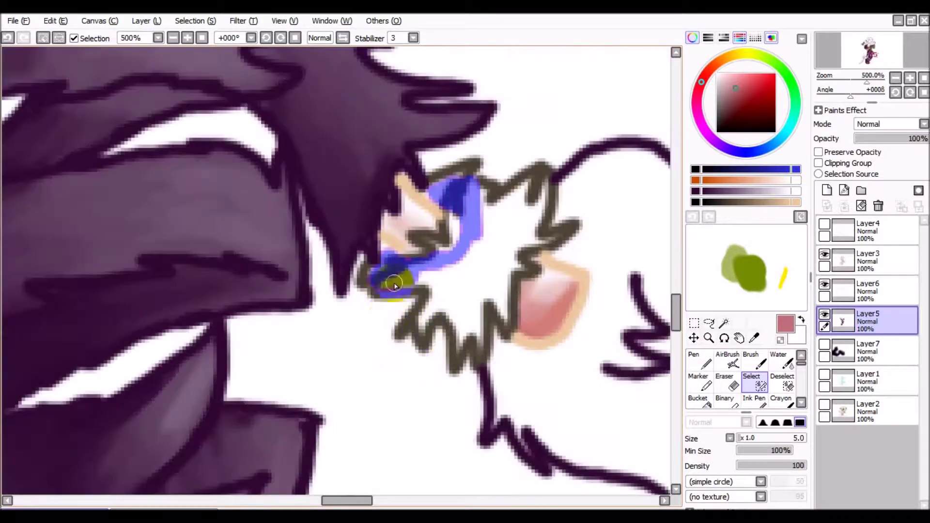
scroll(472, 263, down, 3)
Hide and restore Layer3 and Layer6 to check the body colouring, and show the Layer1 sketch as a guide.
click(699, 361)
scroll(489, 342, down, 3)
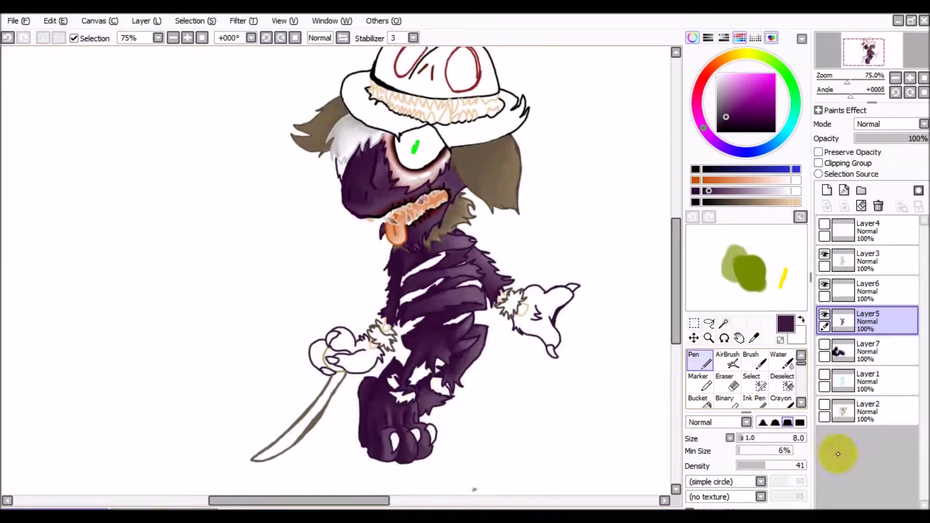
click(751, 383)
drag(513, 378, 526, 387)
scroll(528, 345, up, 2)
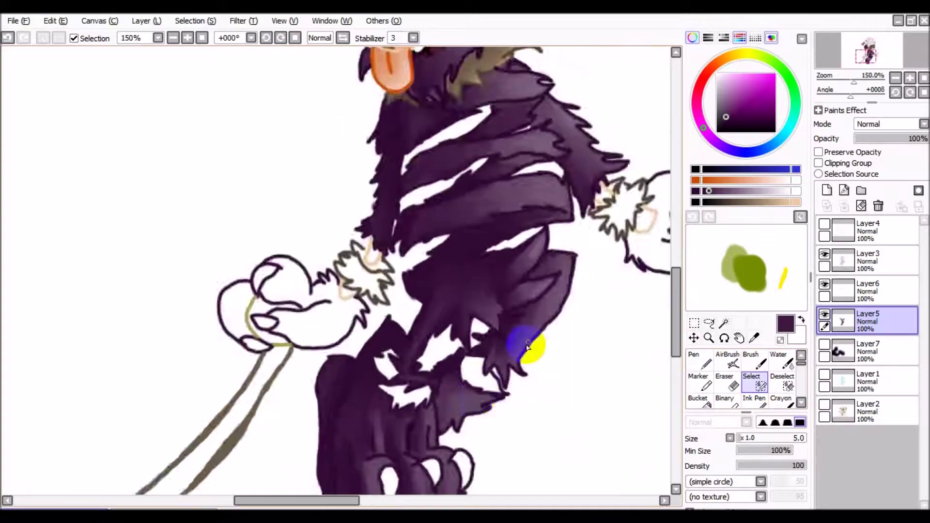
click(824, 254)
click(824, 285)
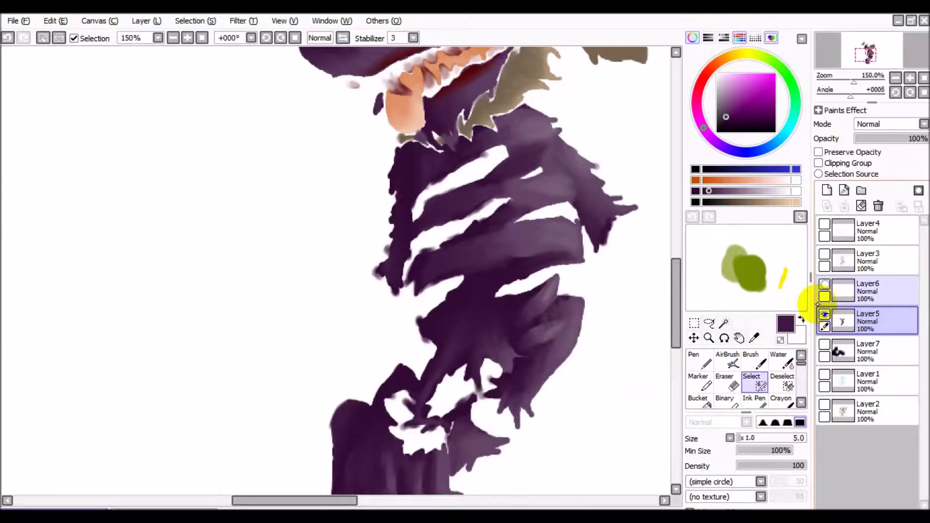
click(824, 254)
click(824, 374)
scroll(261, 183, up, 2)
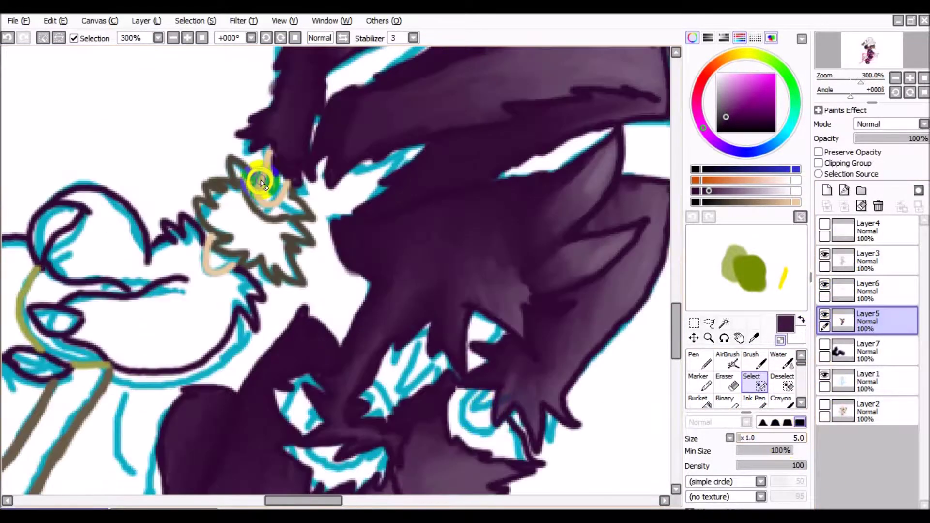
Pick the beige outline colour from the wrist patch for the Pen and make Layer3 the active layer.
right_click(280, 197)
click(748, 415)
click(784, 339)
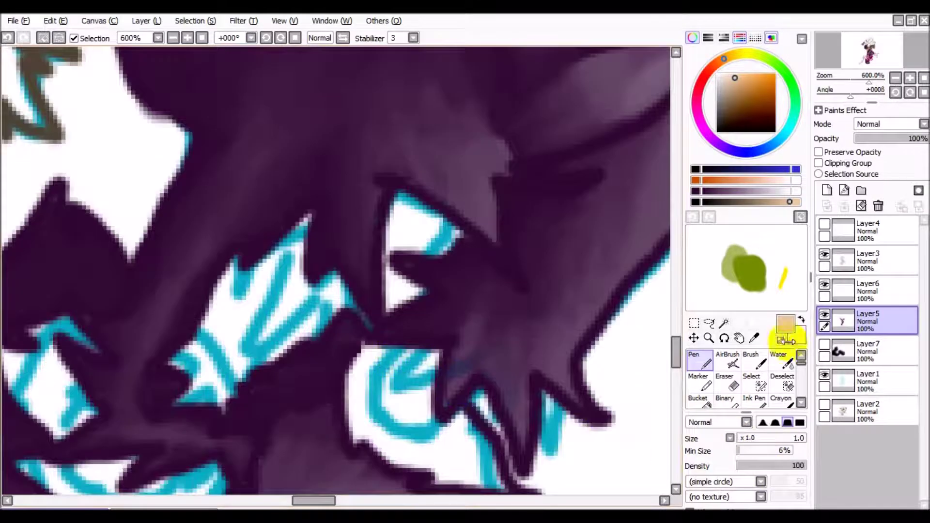
drag(823, 310, 829, 274)
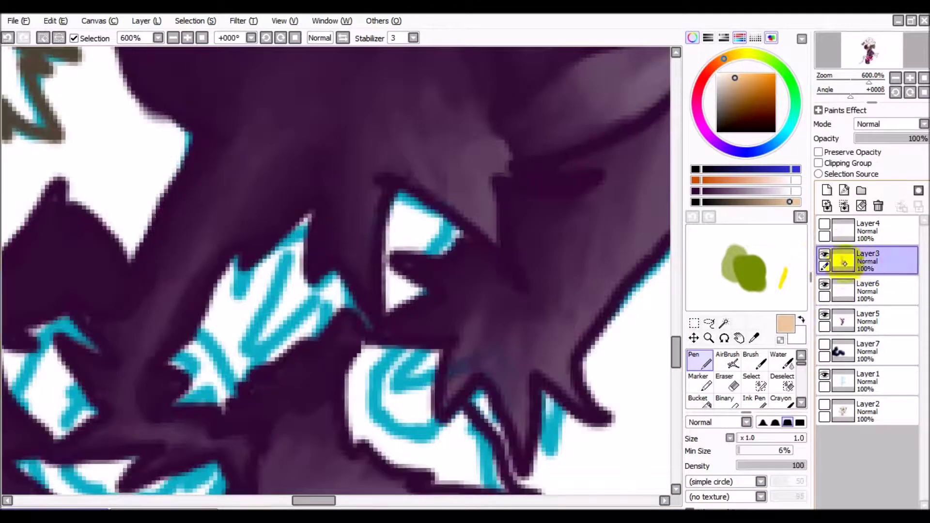
scroll(621, 459, down, 7)
click(783, 382)
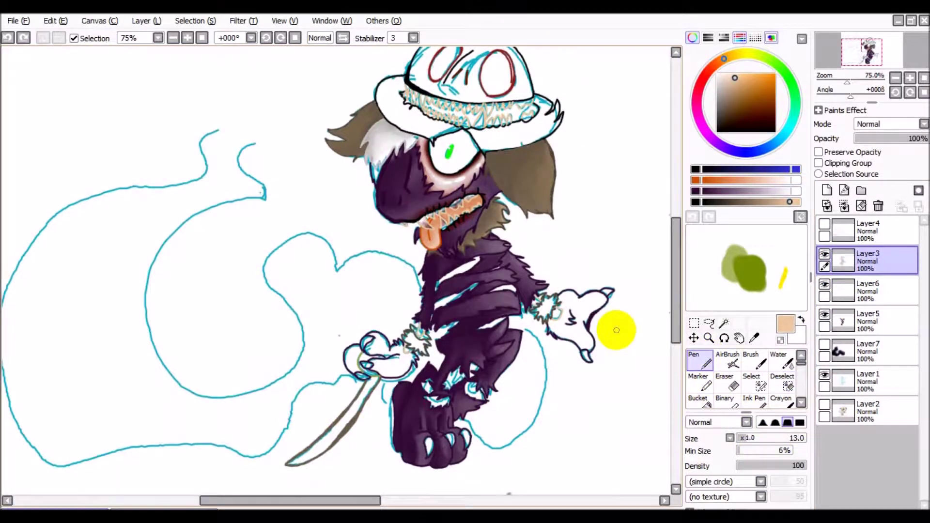
Draw beige torn-skin outlines and strands with dark red marks in the leg gaps using the Pen at size 2.
scroll(463, 331, up, 7)
scroll(476, 321, down, 4)
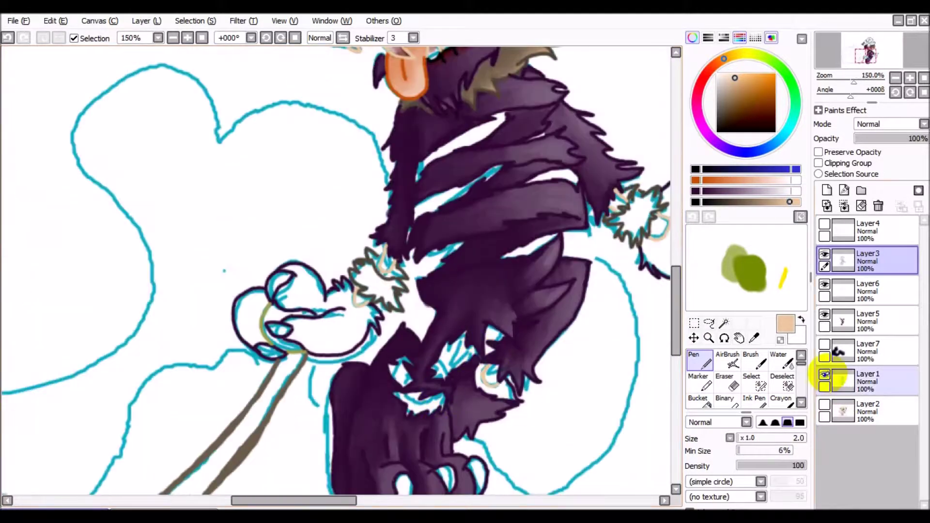
scroll(447, 382, up, 3)
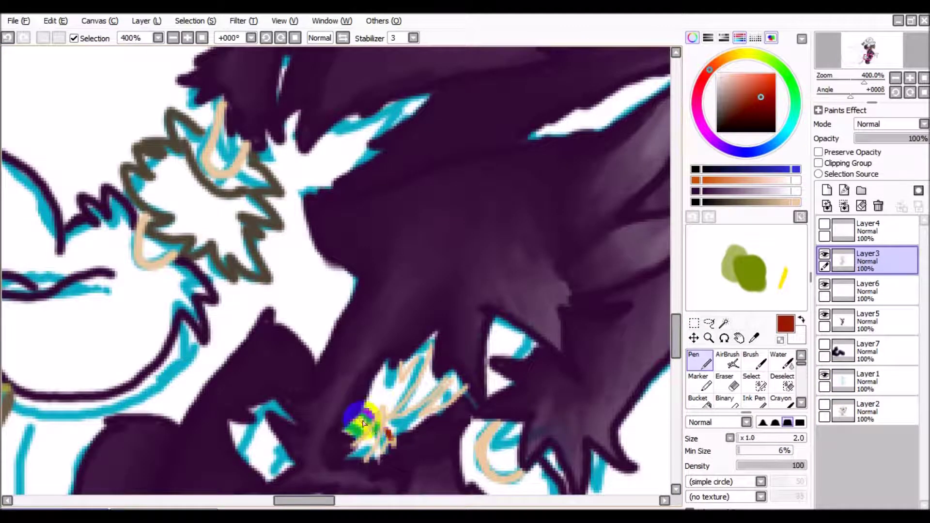
scroll(525, 380, down, 4)
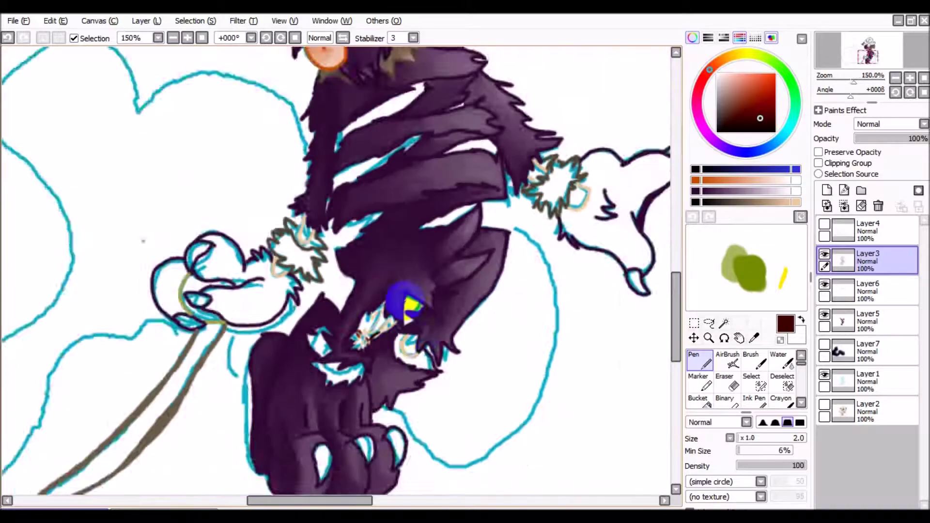
Outline the remaining torn patches on the front leg in beige along the sketch, and hide Layer1.
scroll(423, 377, up, 4)
right_click(221, 375)
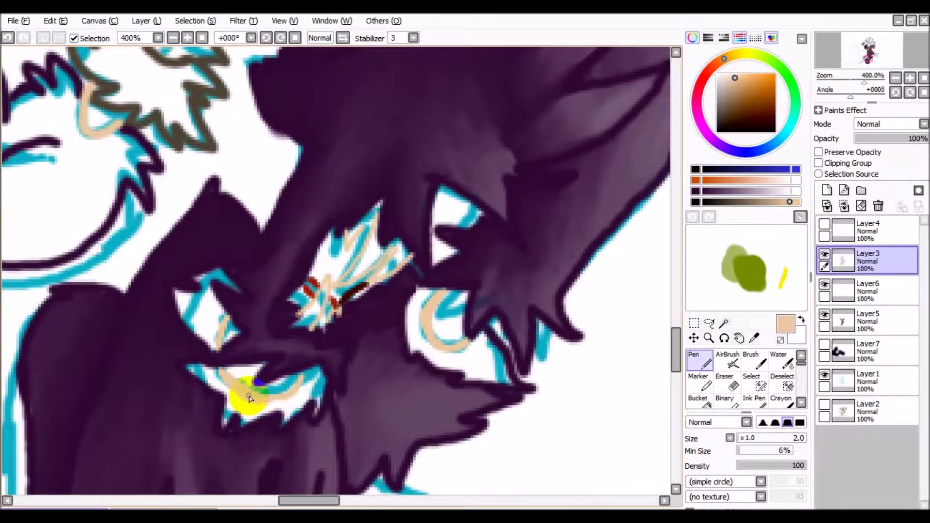
scroll(492, 353, down, 5)
Select the sword handle between the fingers with the Select brush at size 5 and paint it yellow with olive shading.
click(751, 383)
scroll(479, 314, up, 2)
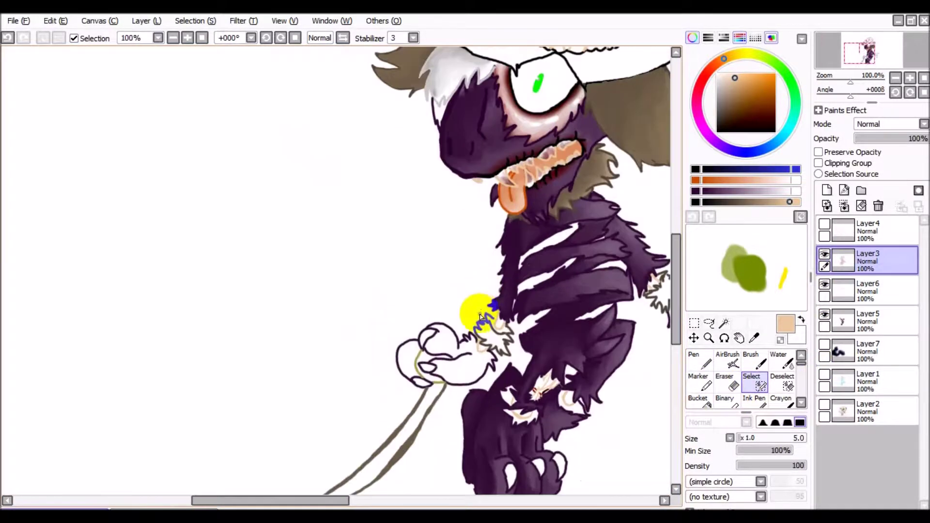
scroll(480, 314, up, 5)
drag(286, 395, 296, 406)
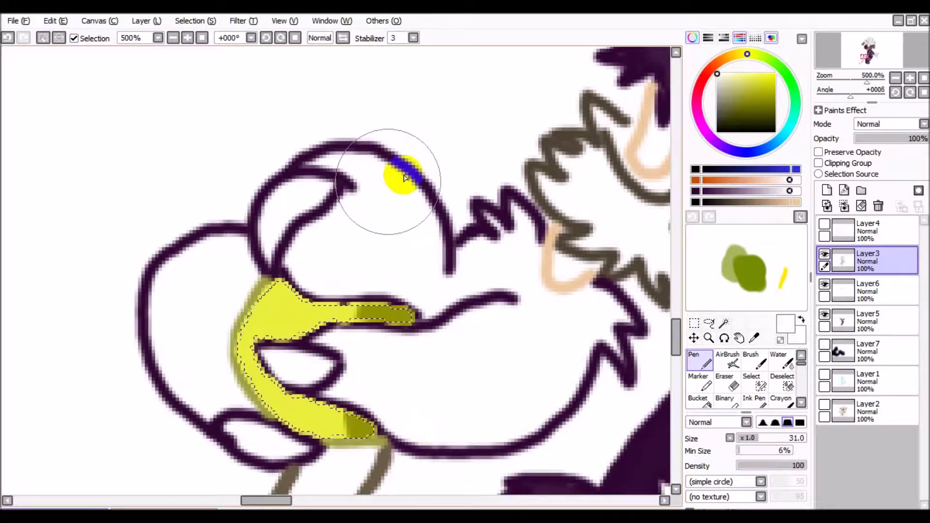
Blend the handle's tones with a brush at density 27, add white highlights with the Pen at size 1, and deselect.
key(n)
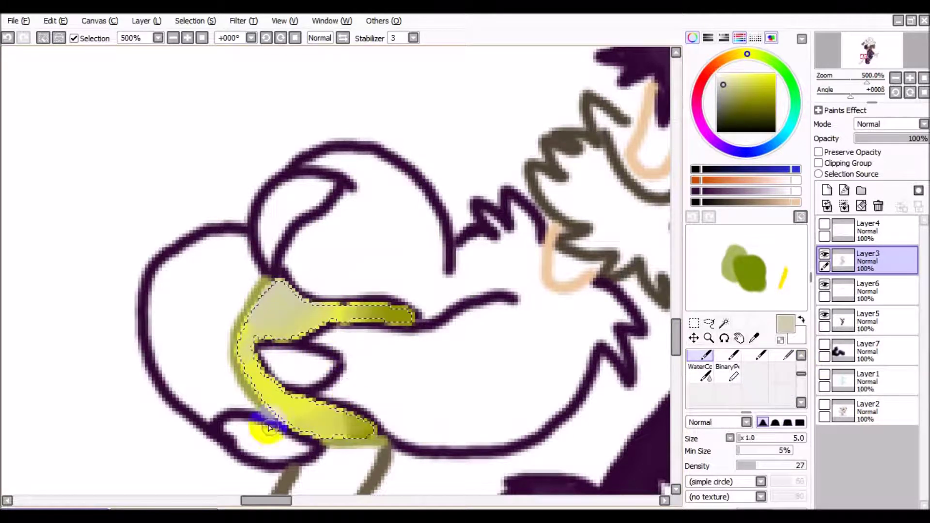
click(801, 355)
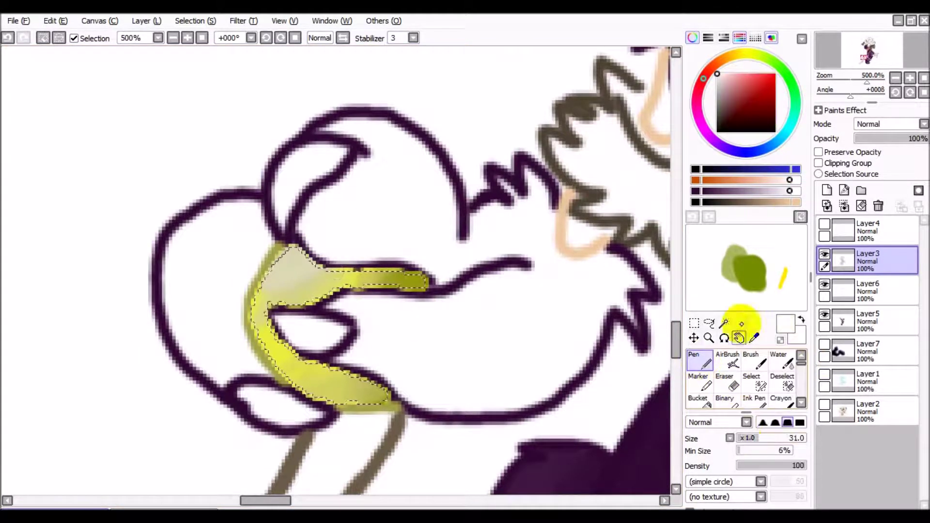
scroll(265, 332, down, 5)
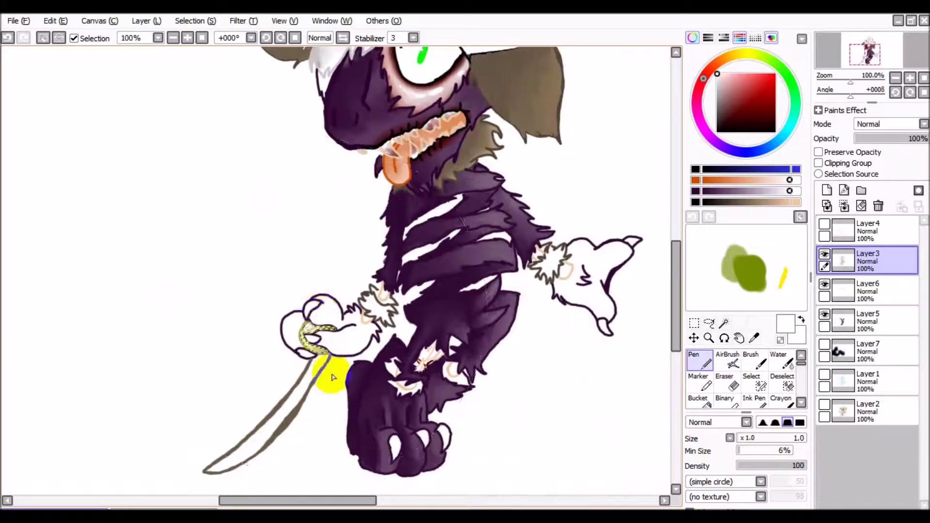
click(699, 361)
scroll(394, 342, up, 4)
scroll(415, 338, down, 5)
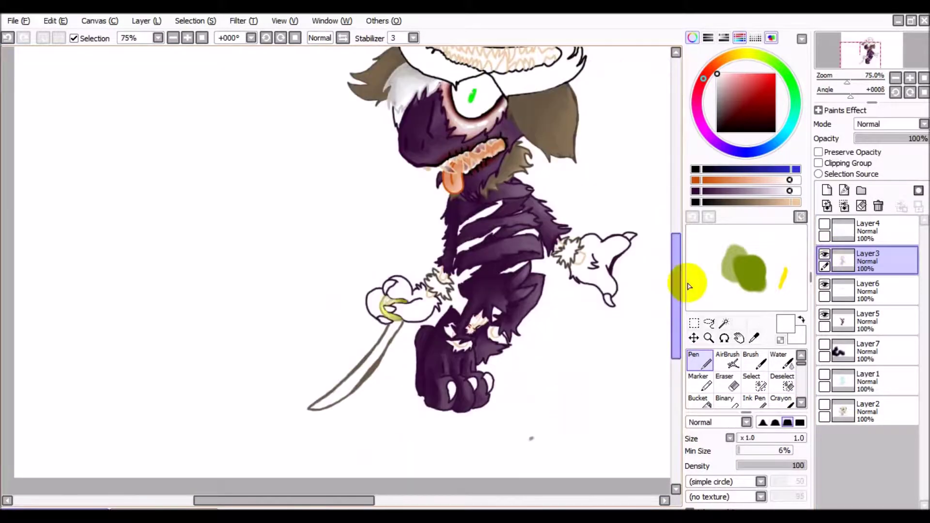
Select the torn skin patches on both wrists and the legs on Layer5 with the Select brush at size 5.
click(862, 321)
scroll(508, 288, up, 5)
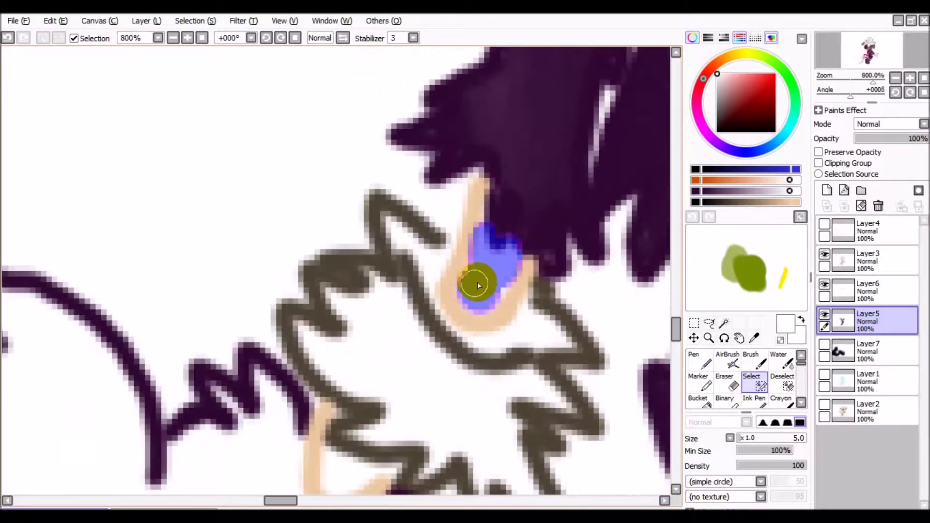
scroll(477, 276, down, 4)
scroll(426, 255, up, 5)
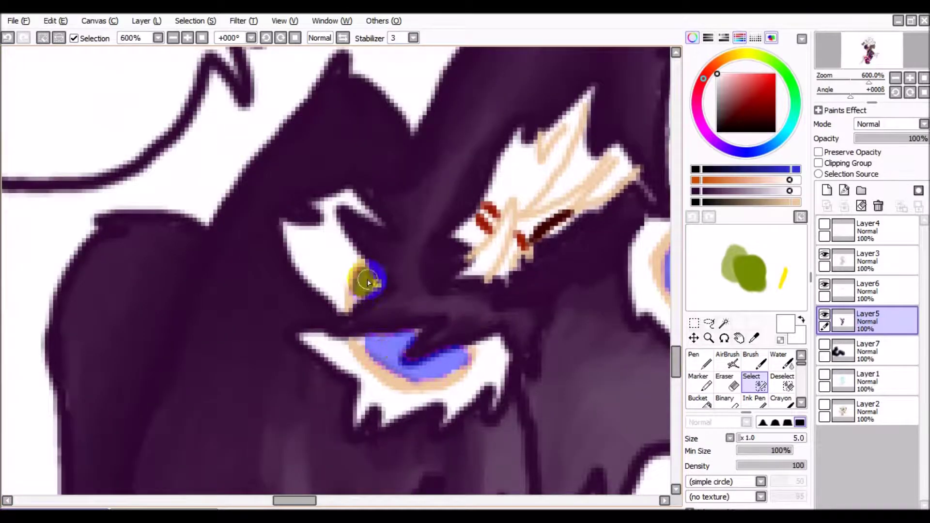
scroll(368, 282, down, 1)
drag(498, 232, 556, 263)
scroll(546, 330, down, 5)
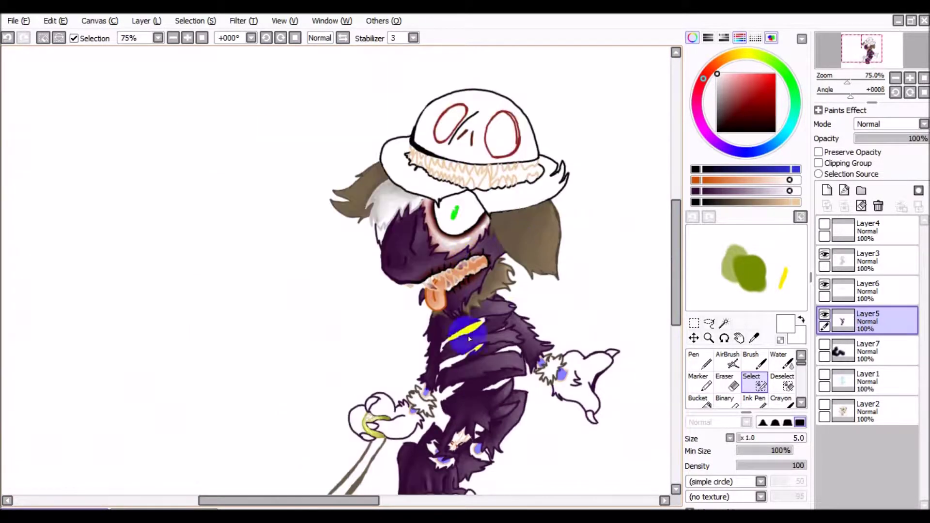
Paint pale pink and red shading into the outstretched wrist's torn patch with the Pen at size 100.
click(824, 345)
click(824, 344)
scroll(606, 388, up, 3)
scroll(533, 315, down, 2)
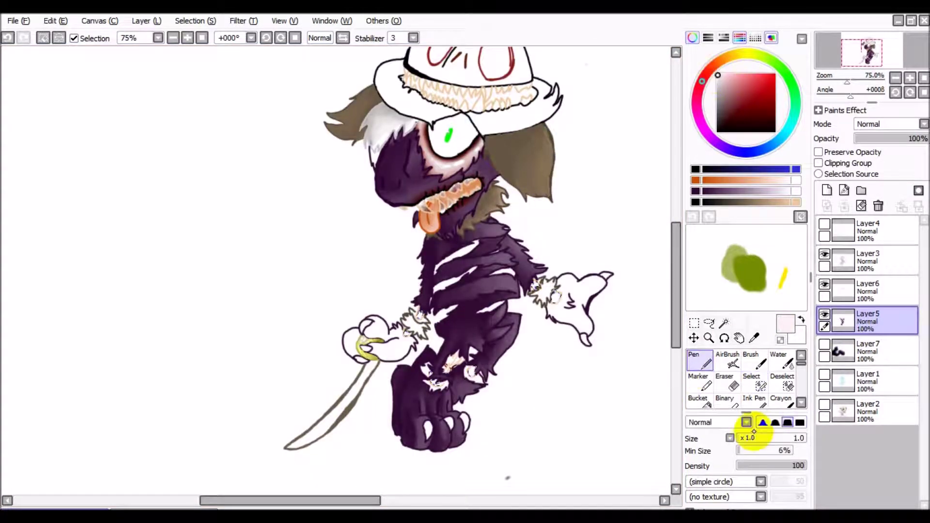
scroll(482, 369, up, 2)
scroll(336, 270, down, 2)
click(797, 438)
scroll(485, 290, up, 2)
click(701, 360)
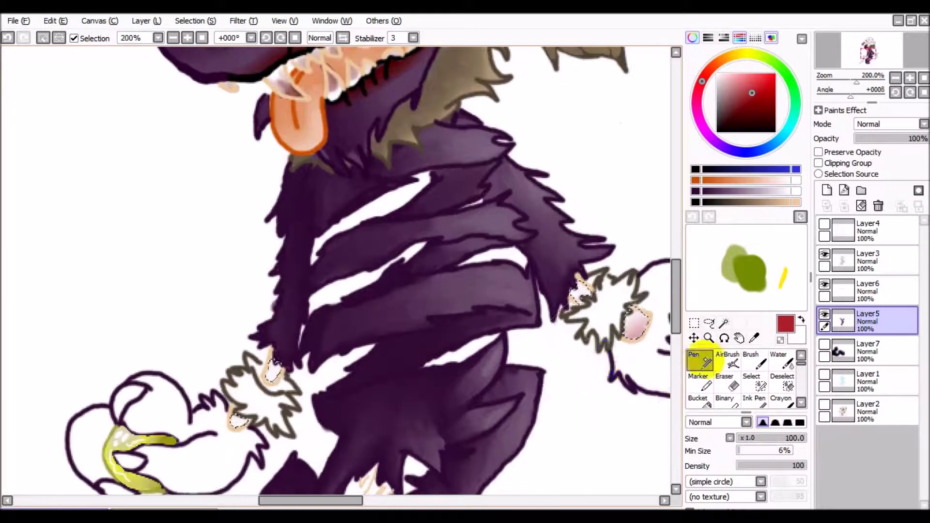
Shade the remaining torn patches on the sword arm's wrist and the legs in red.
scroll(339, 469, down, 1)
scroll(614, 423, up, 1)
click(790, 189)
scroll(452, 394, down, 1)
scroll(339, 436, up, 3)
scroll(216, 467, up, 1)
Blend the red and pale pink tones inside the wrist and leg patches with the Acrylic brush at size 5 and density 27.
alt+click(301, 341)
scroll(301, 341, up, 4)
scroll(370, 398, down, 4)
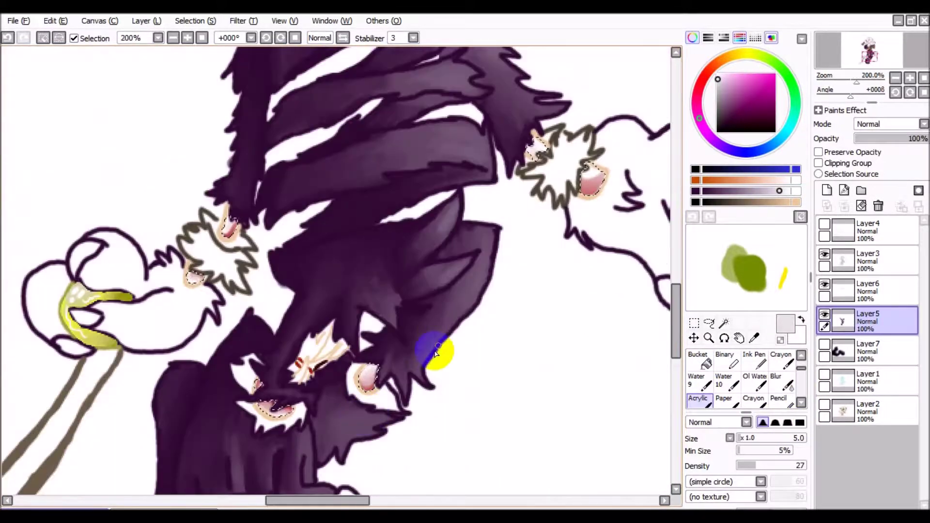
scroll(467, 284, up, 3)
scroll(467, 285, down, 3)
scroll(173, 349, down, 2)
scroll(532, 276, up, 4)
scroll(514, 291, up, 1)
scroll(490, 369, down, 4)
scroll(376, 382, up, 4)
scroll(375, 382, down, 7)
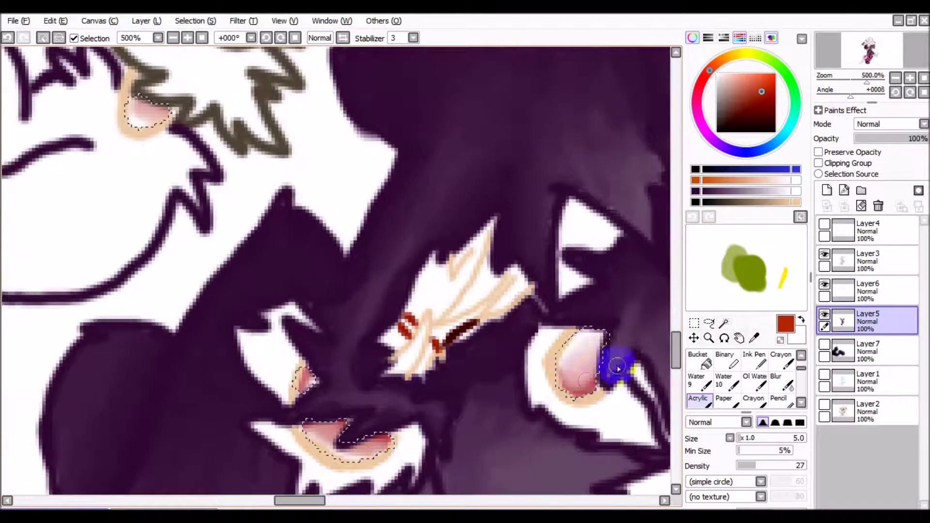
Clear the selection and touch up the torn patches in muted red with the Pen at size 1.
key(d)
scroll(453, 380, up, 6)
key(n)
click(747, 451)
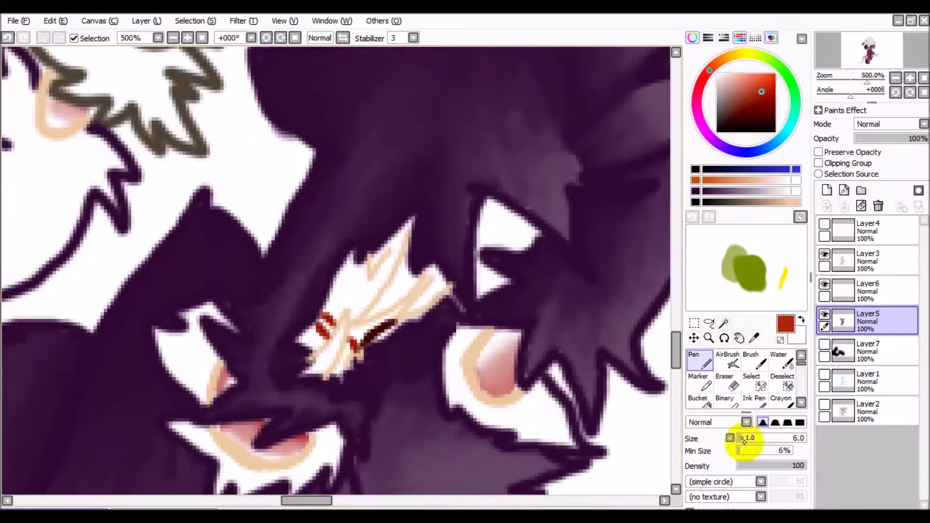
scroll(227, 412, down, 6)
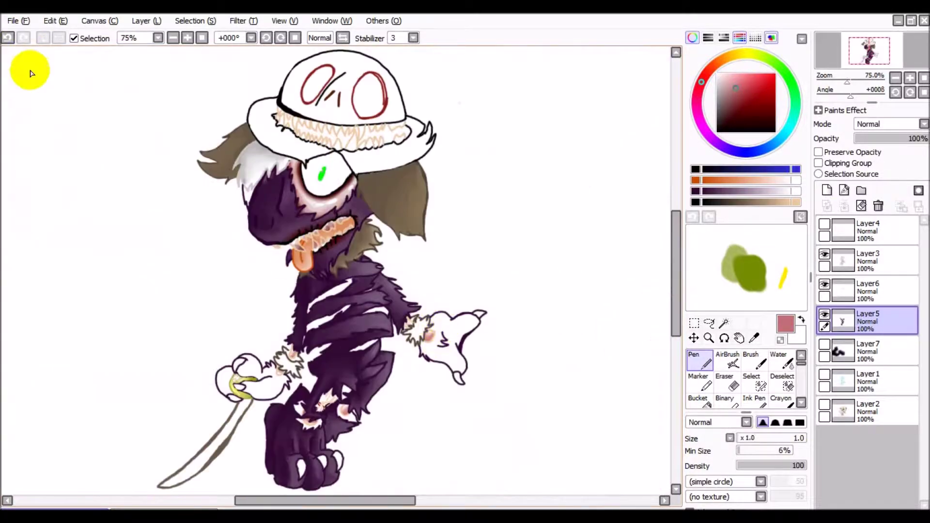
scroll(502, 332, down, 2)
scroll(502, 333, up, 2)
Select the fur cuff on the sword arm's wrist with the Select brush at size 5, undoing a stray stroke.
click(758, 380)
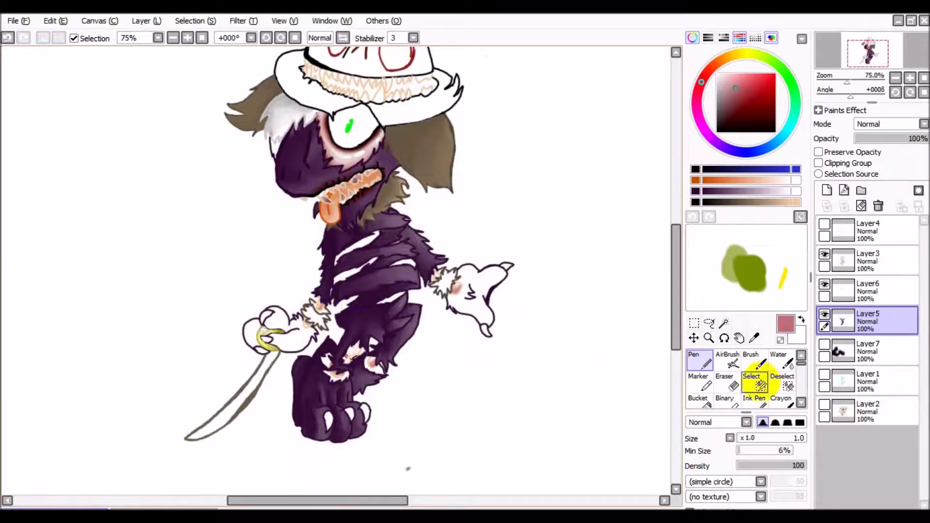
scroll(253, 299, up, 6)
scroll(417, 342, down, 3)
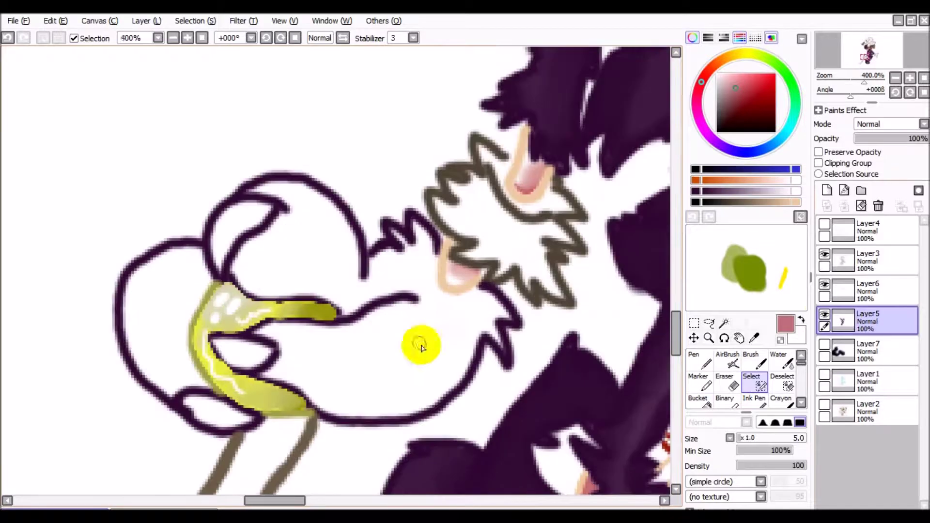
scroll(453, 269, up, 5)
drag(416, 206, 395, 266)
key(ctrl+z)
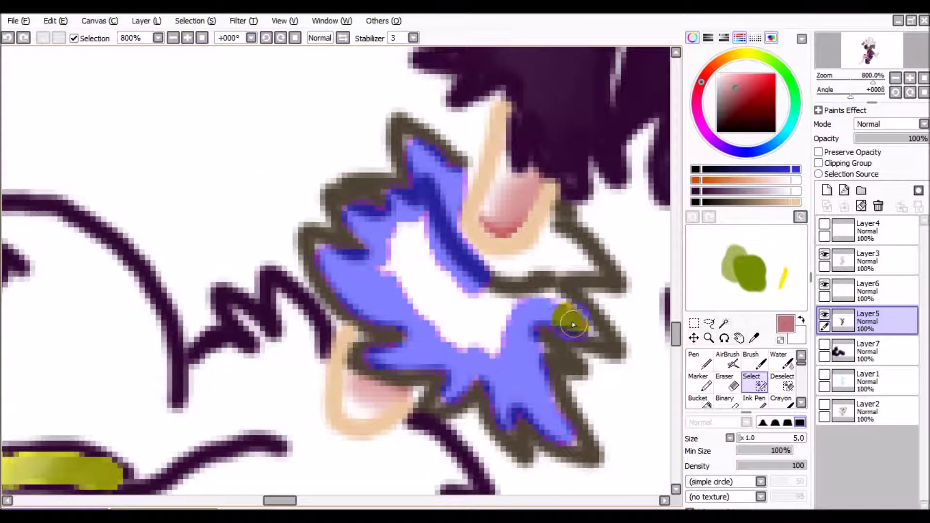
Add the rest of the sword arm's cuff and the whole fur cuff on the outstretched arm to the selection.
scroll(451, 241, down, 4)
scroll(415, 270, up, 3)
drag(472, 187, 404, 268)
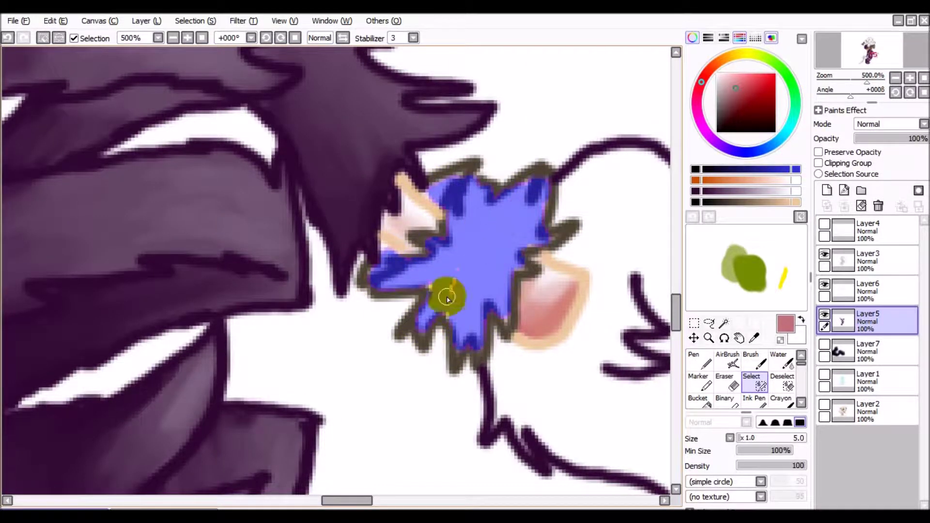
scroll(420, 236, down, 4)
scroll(562, 248, up, 5)
Paint the selected fur cuffs on both wrists dark purple with the Pen at size 43.
key(n)
alt+click(547, 299)
click(783, 362)
click(696, 361)
scroll(415, 390, down, 6)
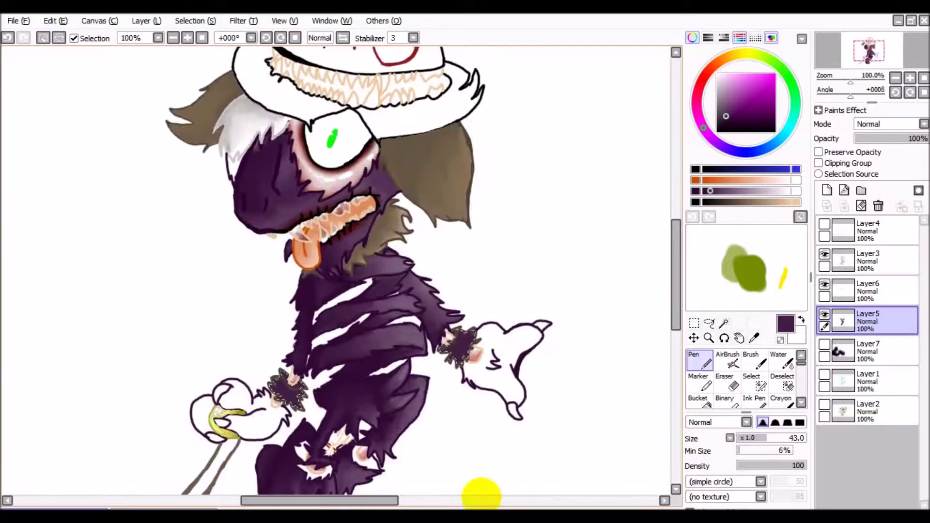
scroll(480, 494, down, 1)
drag(477, 321, 494, 334)
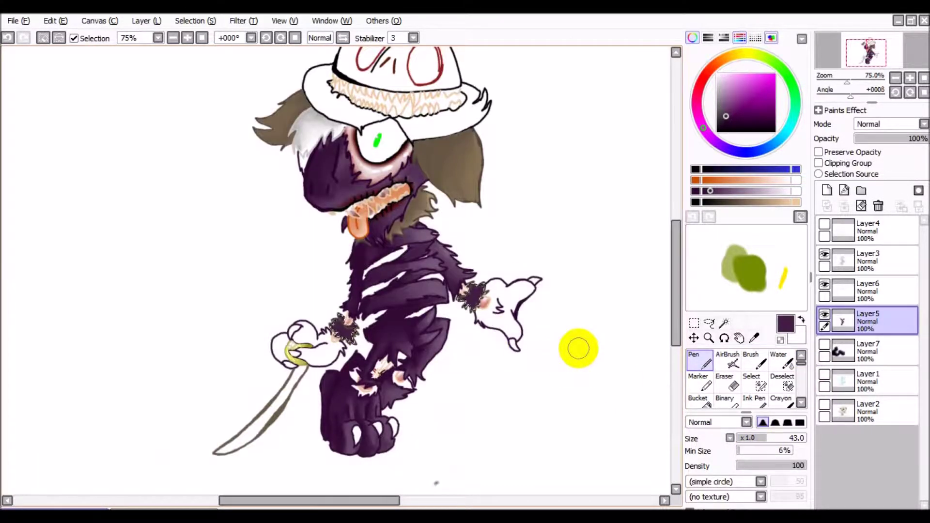
Darken the wrist cuffs with a deeper purple using the Pen and clear the selection.
scroll(557, 342, up, 6)
key(ctrl+minus)
key(ctrl+minus)
key(ctrl+minus)
key(ctrl+minus)
key(ctrl+minus)
key(ctrl+minus)
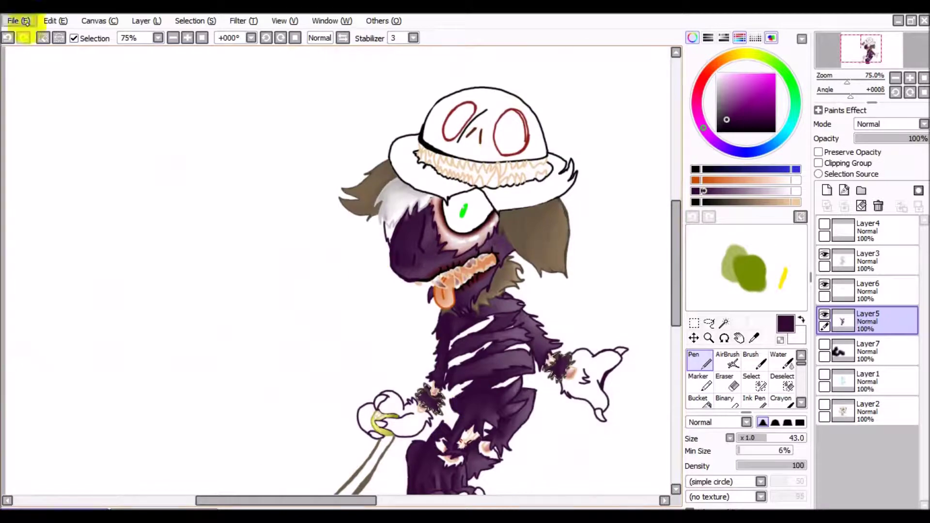
key(ctrl+d)
Switch to Layer3 and touch up the black line work around the hat's toothed band with the Pen at size 1.
scroll(548, 104, up, 3)
scroll(490, 208, up, 3)
scroll(555, 317, up, 1)
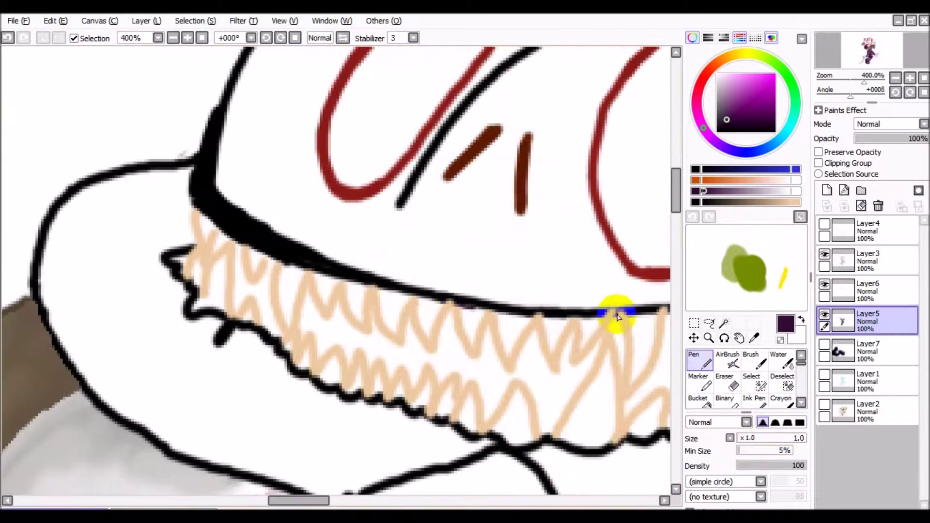
click(830, 259)
drag(668, 362, 408, 307)
scroll(207, 395, up, 2)
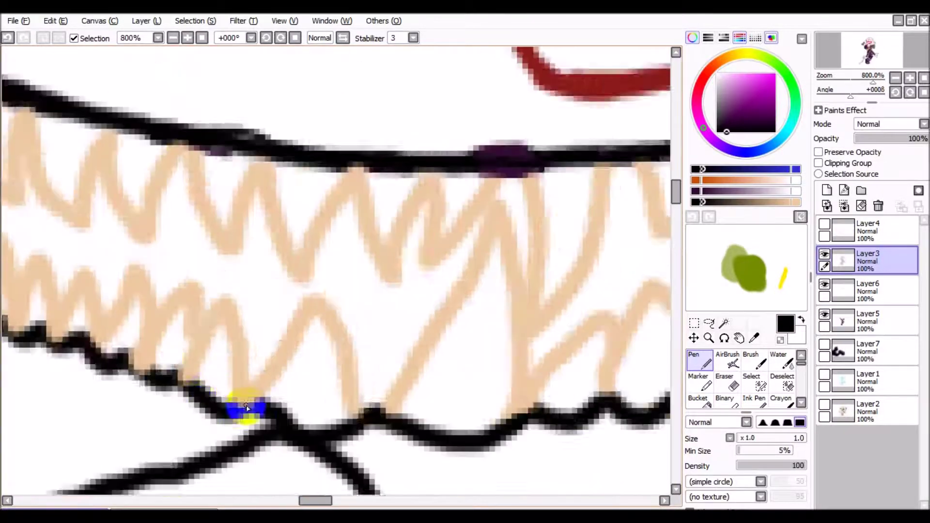
scroll(208, 395, down, 3)
Select the hat's crown with the Select brush at size 5, following its outline and going around both eye shapes.
click(760, 383)
scroll(194, 145, up, 3)
drag(267, 94, 62, 274)
scroll(162, 139, down, 3)
scroll(499, 422, down, 2)
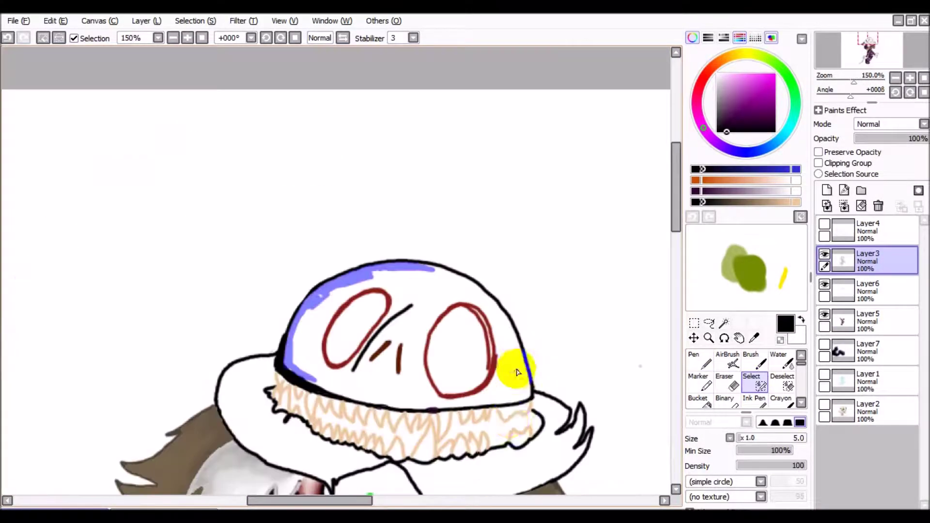
scroll(257, 378, up, 5)
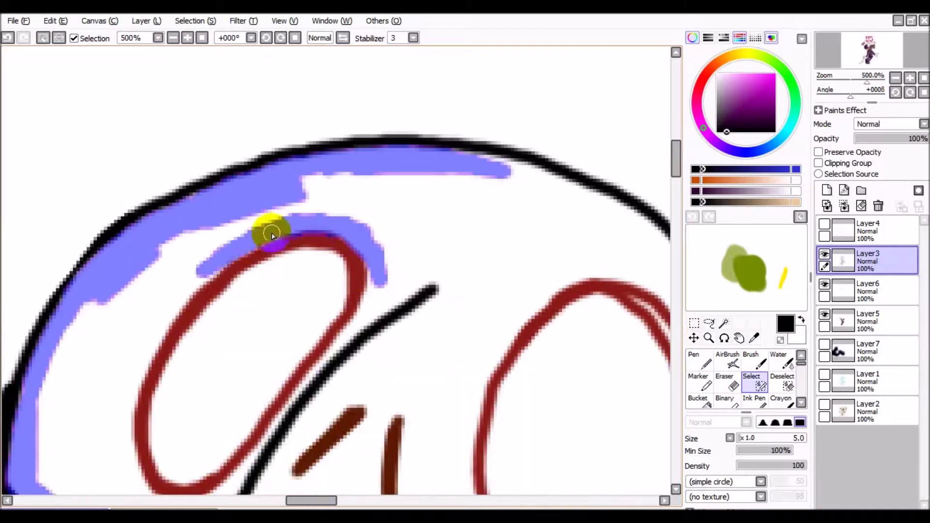
drag(263, 159, 228, 380)
mouse_move(318, 455)
mouse_down()
mouse_move(316, 253)
mouse_move(311, 378)
mouse_move(342, 183)
mouse_move(491, 233)
mouse_up()
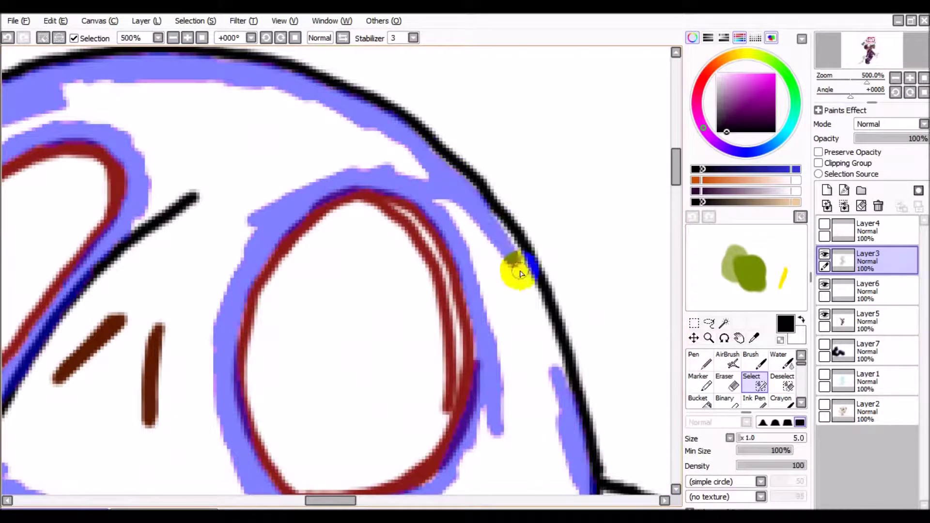
scroll(490, 233, down, 5)
Paint the selected crown dark navy blue on Layer5 with the Pen at size 63, leaving the eyes white.
scroll(342, 270, up, 3)
click(699, 361)
scroll(637, 362, down, 4)
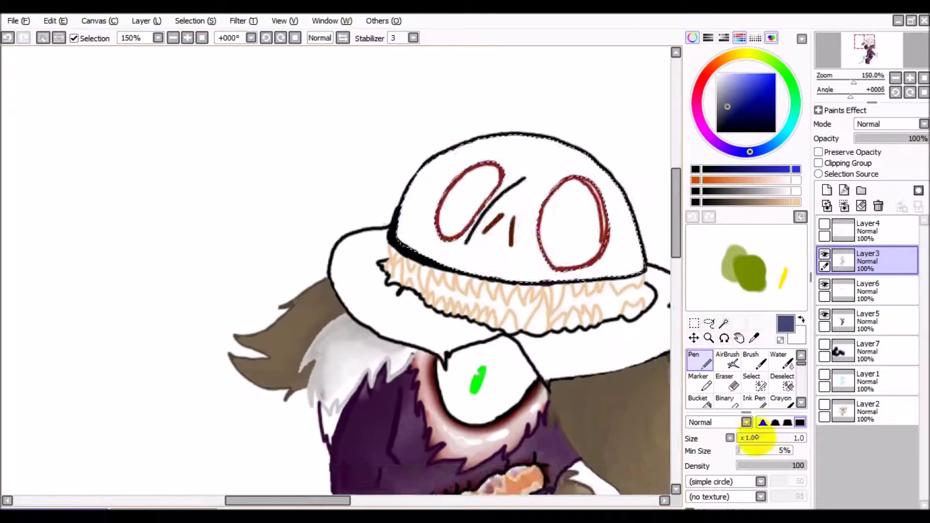
click(824, 315)
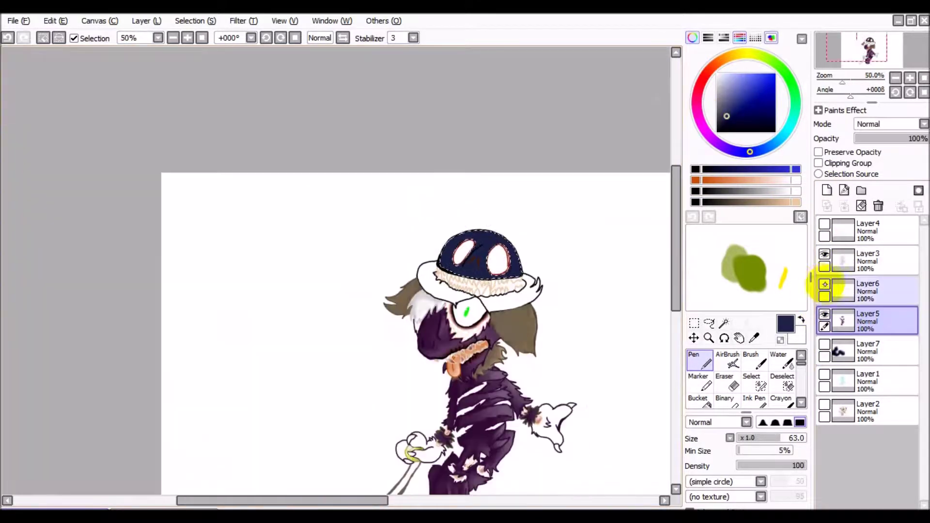
Outline the hat brim from above the creature's eye to its feathered tip with the Select brush at size 5.
click(754, 383)
scroll(656, 349, up, 6)
click(306, 300)
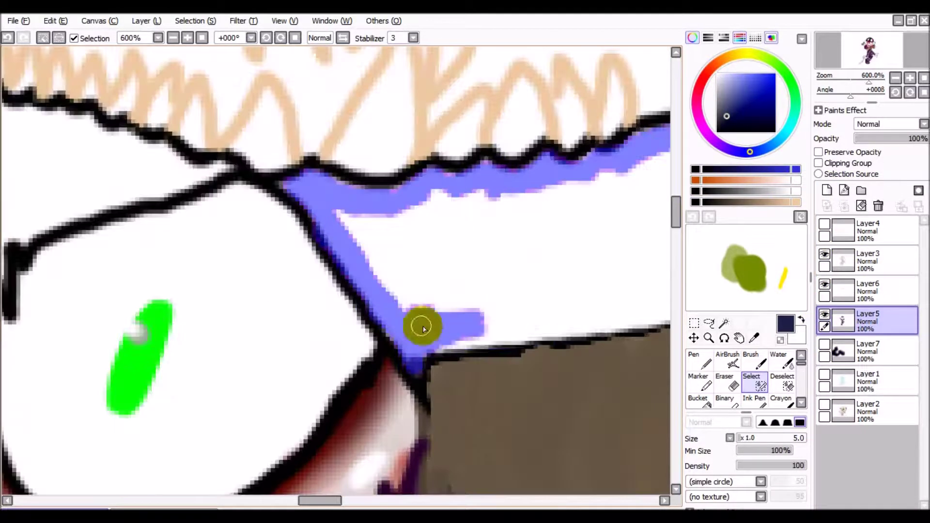
scroll(419, 326, down, 3)
drag(597, 213, 605, 291)
scroll(605, 291, down, 2)
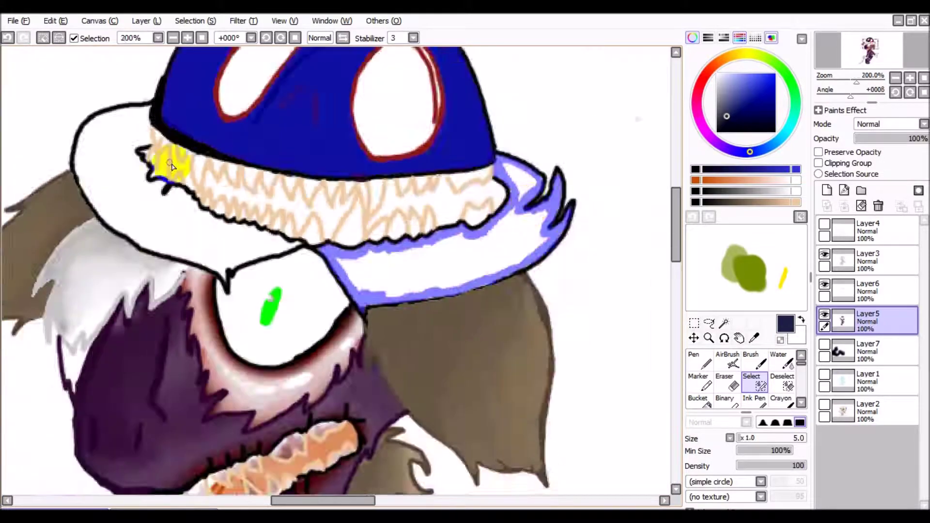
Outline the rest of the brim around the other end of the teeth and fill in the whole brim selection.
scroll(172, 166, up, 2)
mouse_move(270, 197)
mouse_down()
mouse_move(141, 284)
mouse_move(91, 257)
mouse_up()
scroll(237, 283, down, 1)
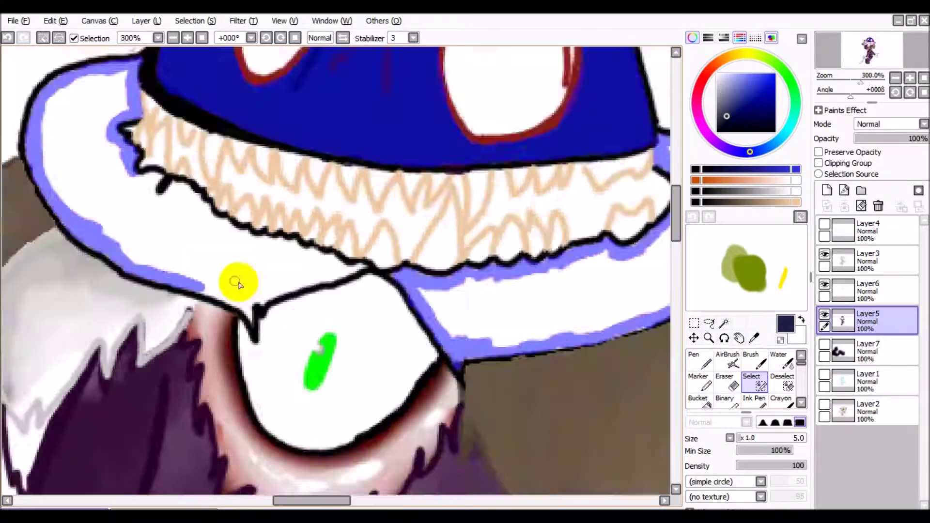
scroll(237, 283, up, 2)
click(134, 120)
scroll(514, 250, down, 7)
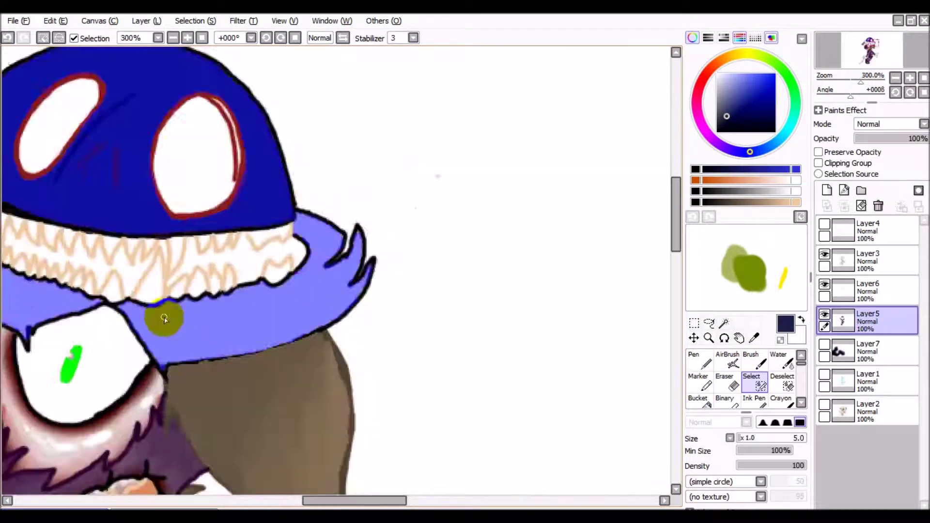
Paint the brim navy blue and add lighter grey-blue highlights to the hat with the Pen at size 63.
key(n)
scroll(267, 192, up, 2)
drag(334, 175, 411, 236)
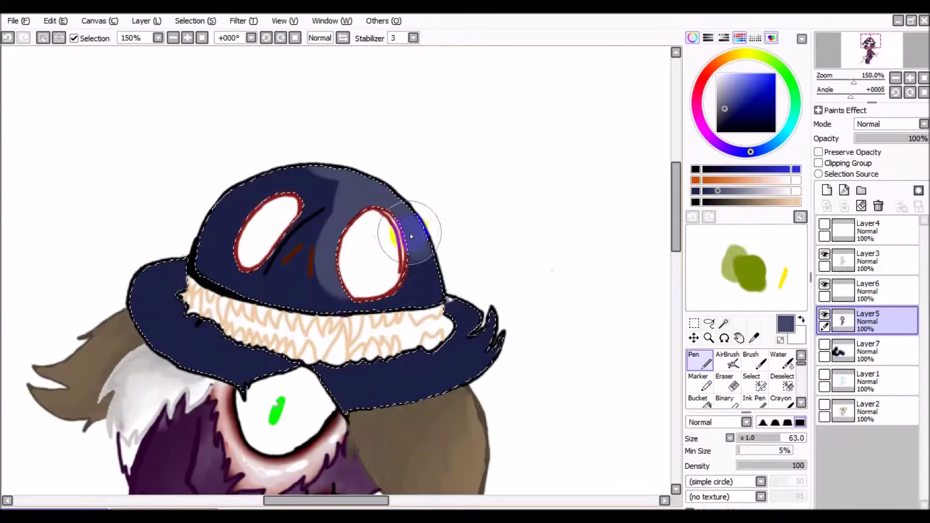
right_click(350, 390)
scroll(420, 143, down, 2)
Blend the light and dark blue shading across the hat's brim and crown with the Crayon at size 34.
key(c)
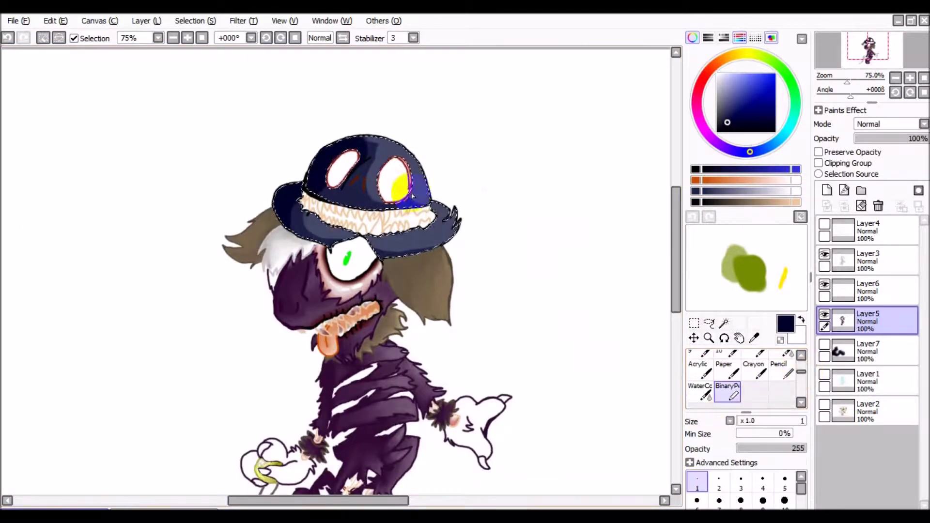
scroll(395, 199, up, 5)
scroll(484, 388, down, 3)
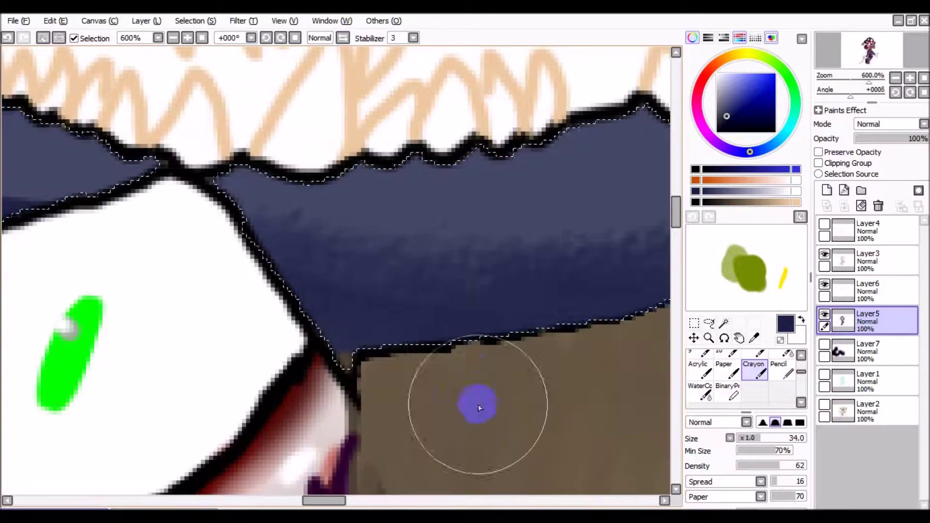
scroll(297, 394, up, 2)
scroll(411, 342, down, 2)
scroll(598, 369, up, 2)
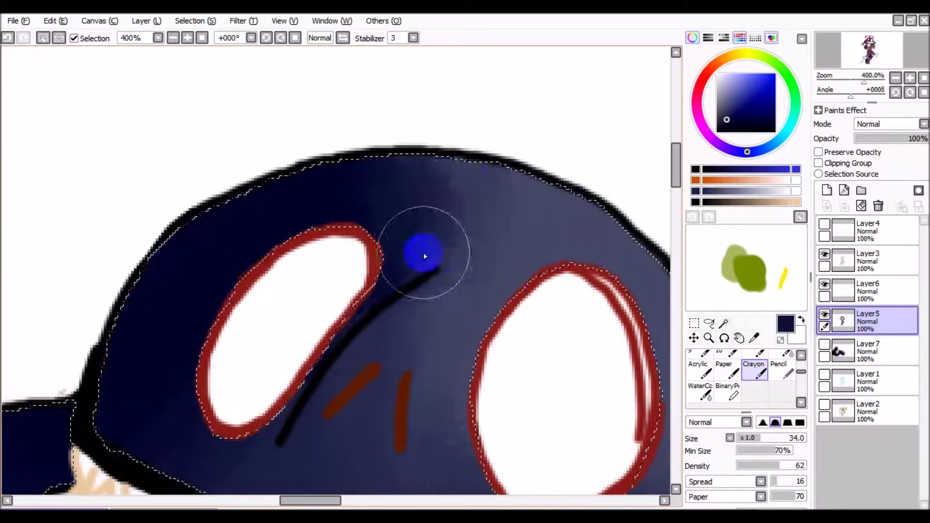
scroll(430, 262, down, 2)
scroll(456, 343, up, 2)
scroll(351, 150, down, 1)
scroll(350, 151, up, 2)
Shade a dark red glow around the hat's eyes on Layer3 with the Crayon at size 17.
alt+click(363, 67)
scroll(305, 369, down, 1)
click(845, 257)
scroll(448, 299, up, 1)
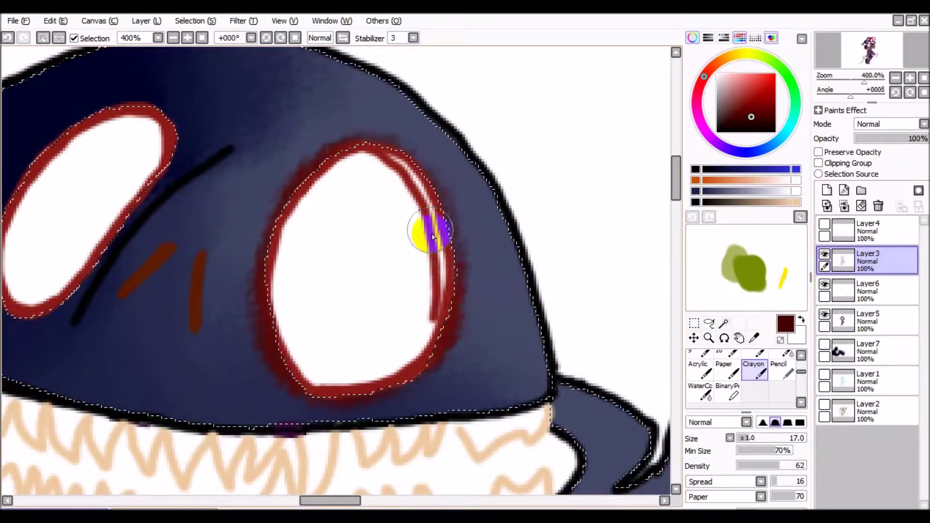
scroll(448, 299, down, 1)
alt+click(274, 175)
scroll(284, 174, down, 2)
scroll(773, 370, up, 3)
click(823, 315)
scroll(501, 241, down, 1)
click(823, 315)
Deepen the hat's shadows on Layer5 with dark navy, using the Crayon at size 30 and density 46.
click(867, 320)
scroll(556, 308, up, 1)
alt+click(557, 307)
scroll(391, 379, up, 1)
scroll(407, 353, down, 1)
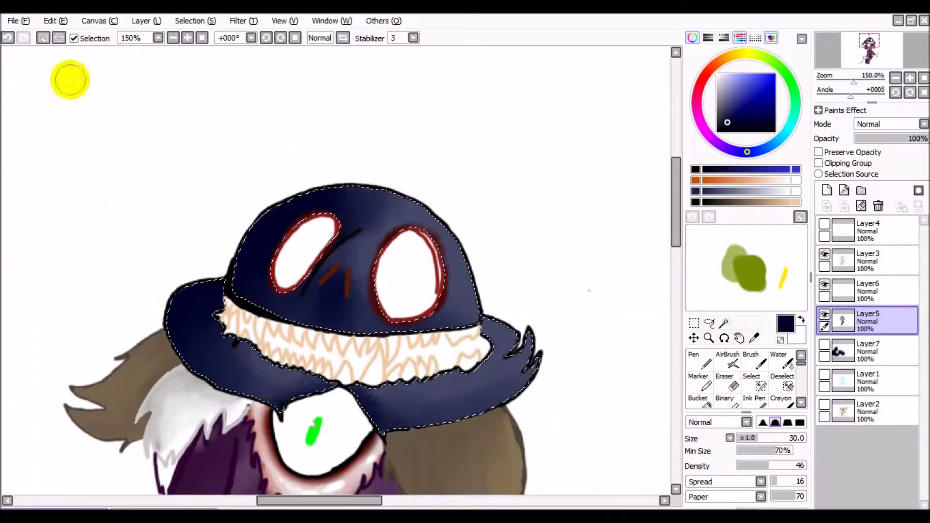
scroll(339, 272, down, 3)
Clear the selection and touch up the dark purple fur edges near the sword arm's cuff with the Pen at size 1.
click(752, 383)
scroll(301, 259, up, 4)
scroll(339, 218, down, 3)
scroll(400, 384, up, 4)
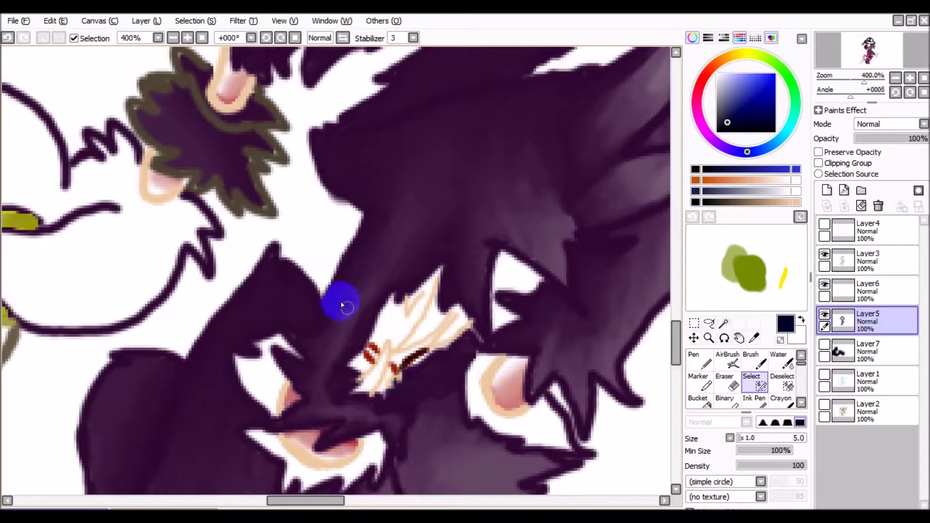
scroll(400, 384, up, 1)
alt+click(624, 210)
key(n)
scroll(294, 416, up, 1)
drag(171, 85, 160, 218)
scroll(58, 79, up, 1)
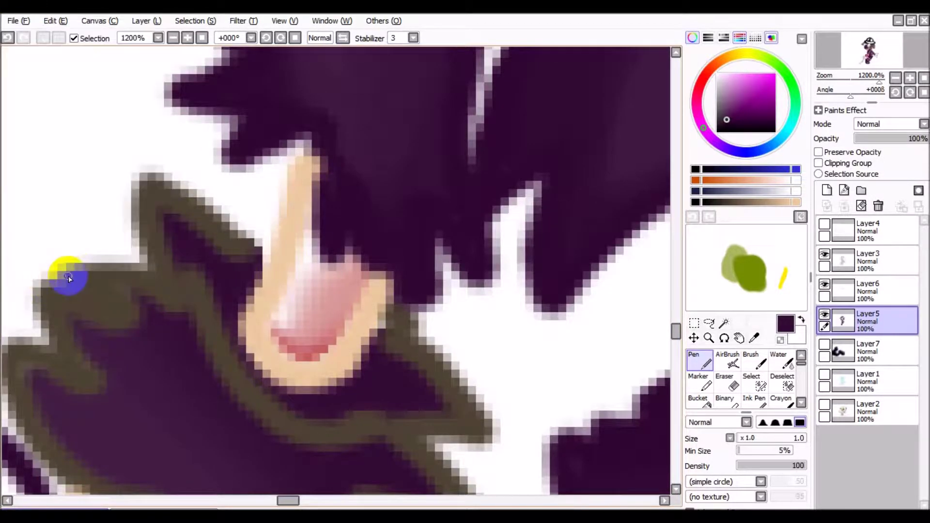
Select the dark gaps between the hat's teeth, from the narrow end past the middle, with the Select brush at size 5.
key(s)
scroll(66, 276, down, 8)
scroll(367, 343, up, 3)
scroll(357, 152, up, 6)
drag(80, 155, 149, 266)
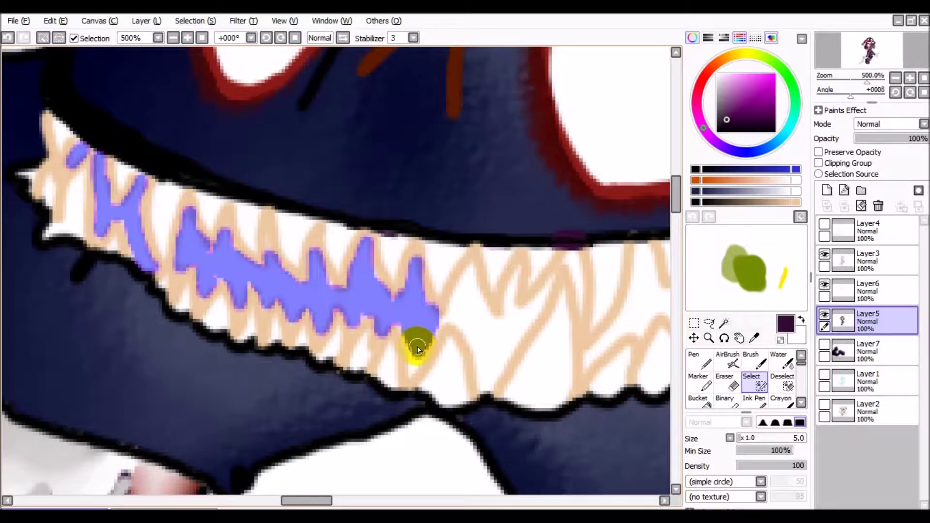
scroll(489, 403, down, 4)
scroll(477, 326, up, 5)
drag(368, 361, 431, 319)
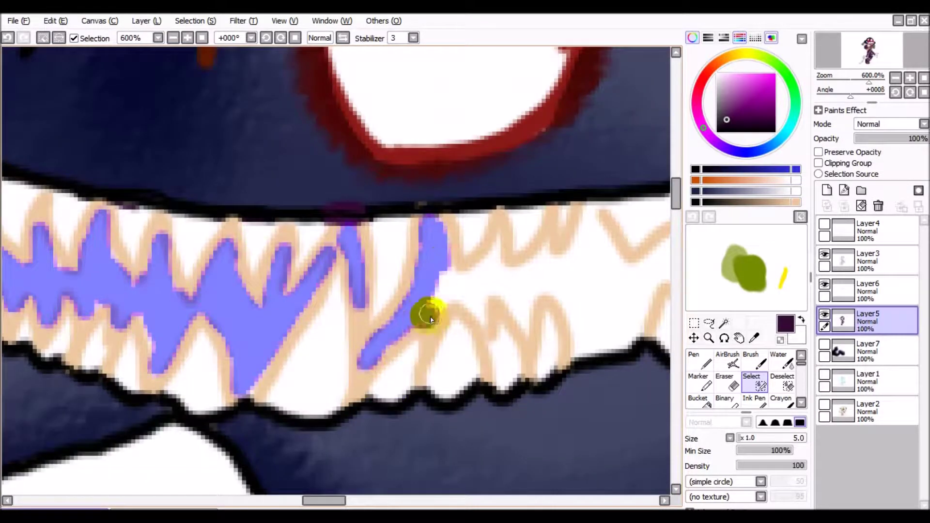
Extend the mouth selection between the remaining teeth to the rounded end of the hat's grin.
drag(450, 286, 516, 272)
drag(516, 271, 354, 272)
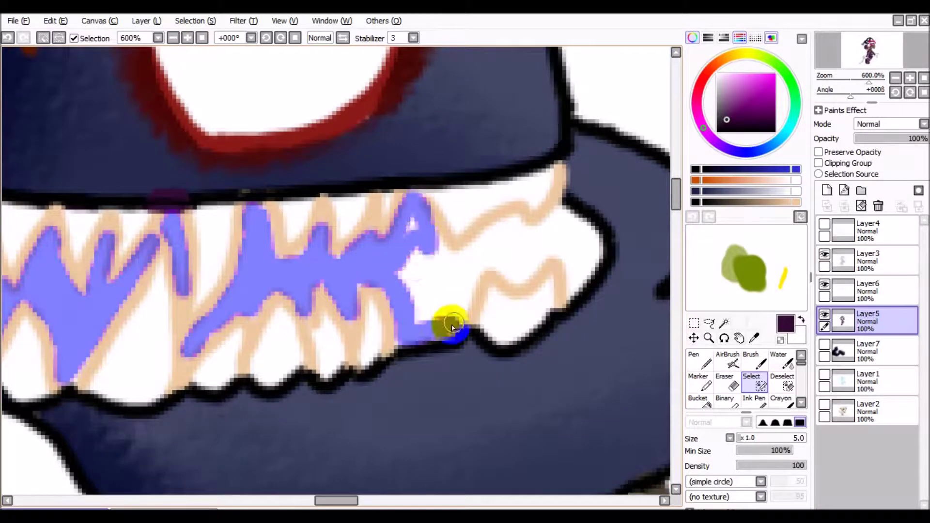
scroll(418, 318, down, 4)
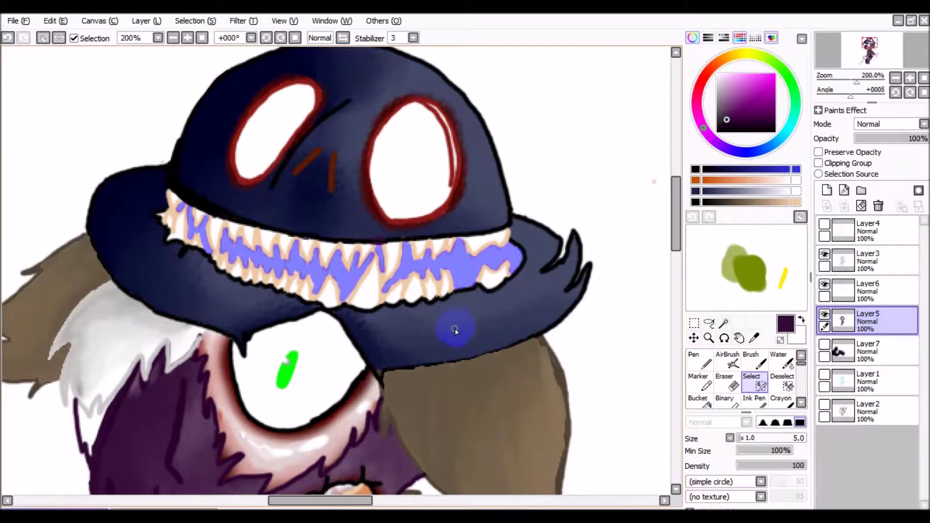
Paint the selected mouth gaps dark red and shade them with black, using the Pen at size 74 and density 30.
click(697, 360)
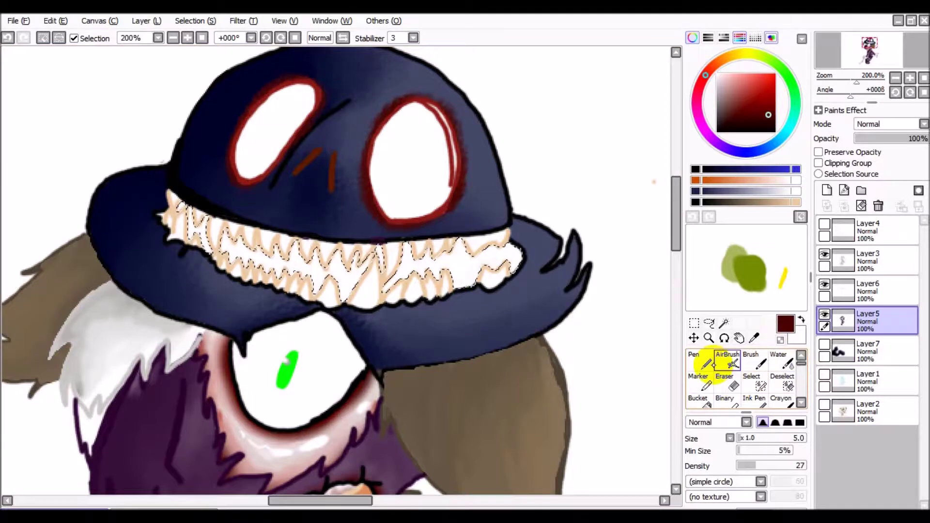
drag(203, 228, 411, 238)
alt+click(412, 238)
key(3)
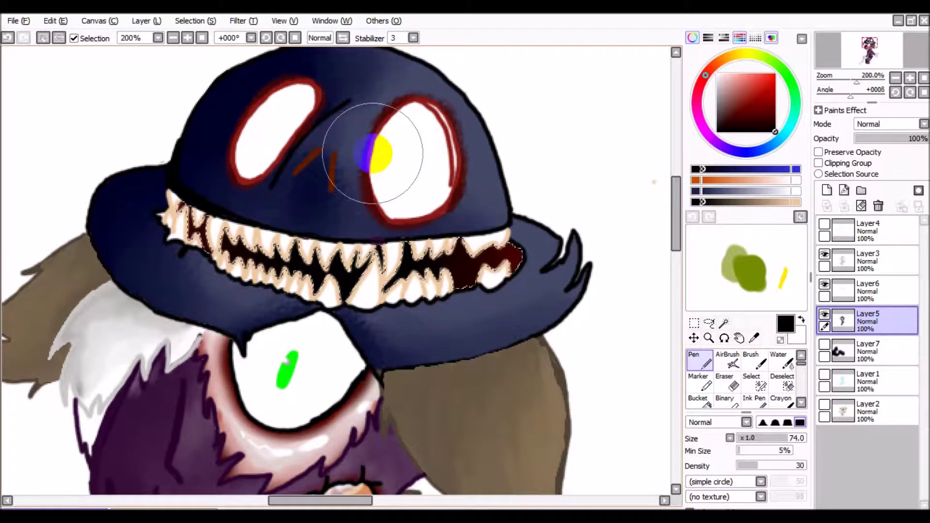
Select the small unpainted gap below the white fur tips on the creature's snout with the Select brush.
click(754, 383)
scroll(42, 97, down, 2)
scroll(388, 284, up, 3)
scroll(473, 151, up, 2)
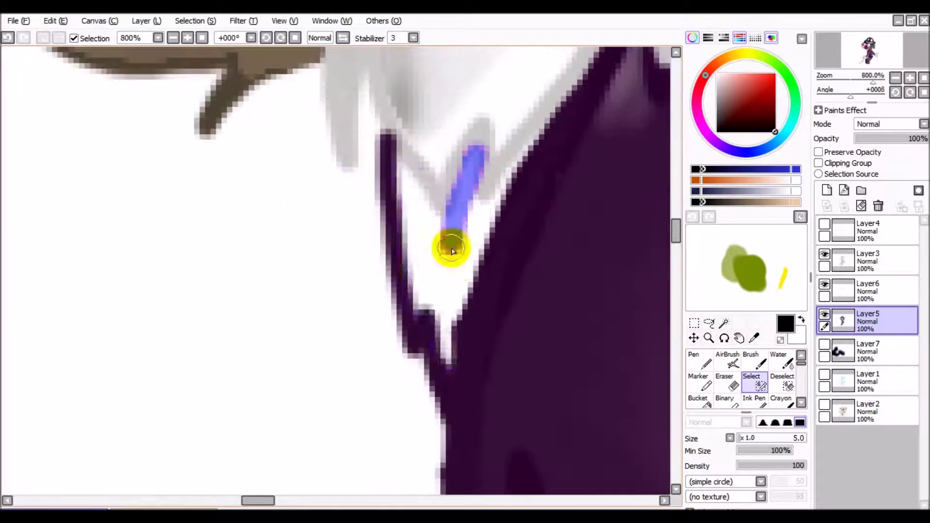
drag(473, 151, 489, 209)
Fill the selected snout gap with purple using the Pen at size 74 and clear the selection.
click(698, 361)
scroll(353, 235, down, 4)
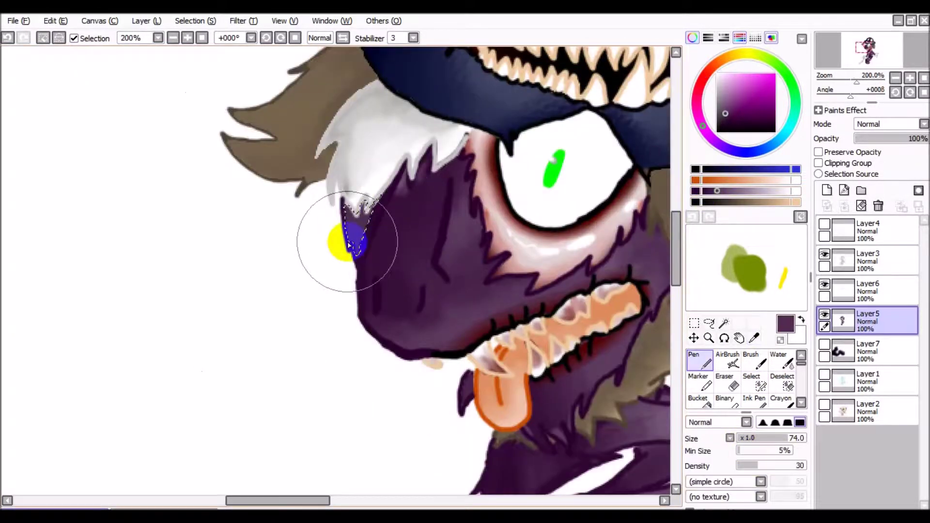
drag(353, 235, 393, 260)
scroll(380, 301, down, 1)
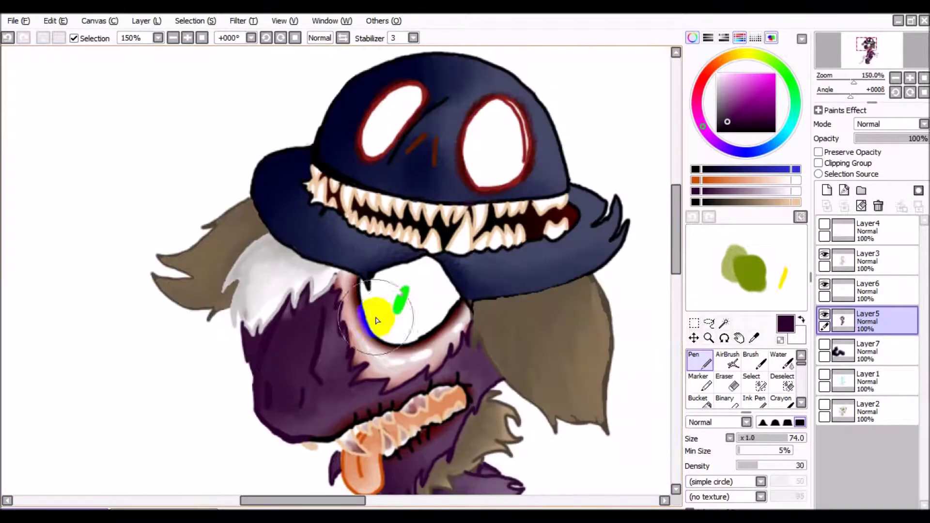
Touch up the edge where the hat brim meets the creature's eye on Layer3 with the Pen at size 1.
scroll(428, 376, up, 3)
scroll(442, 208, up, 3)
alt+click(446, 180)
scroll(544, 263, down, 3)
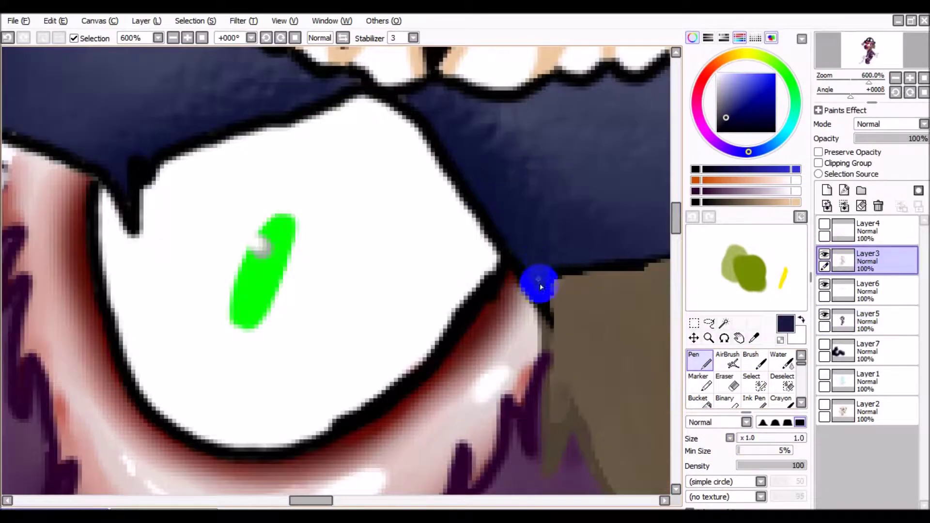
scroll(544, 264, down, 3)
scroll(499, 320, up, 3)
scroll(498, 321, down, 4)
Outline the inside of the creature's eyeball with the Select brush at size 1 and switch to Layer5.
click(758, 385)
scroll(513, 167, up, 4)
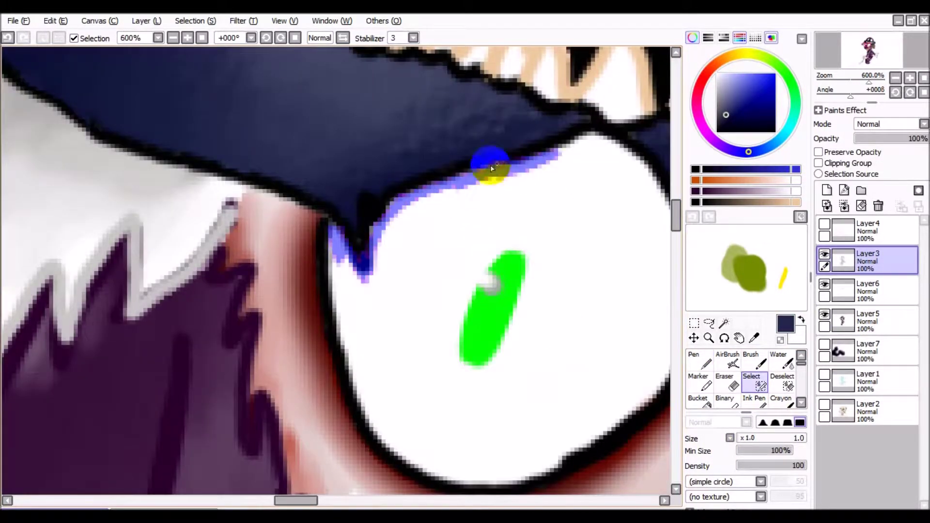
mouse_move(513, 166)
mouse_down()
mouse_move(338, 268)
mouse_move(368, 303)
mouse_up()
scroll(368, 302, down, 2)
click(867, 319)
scroll(473, 343, up, 3)
scroll(561, 218, down, 1)
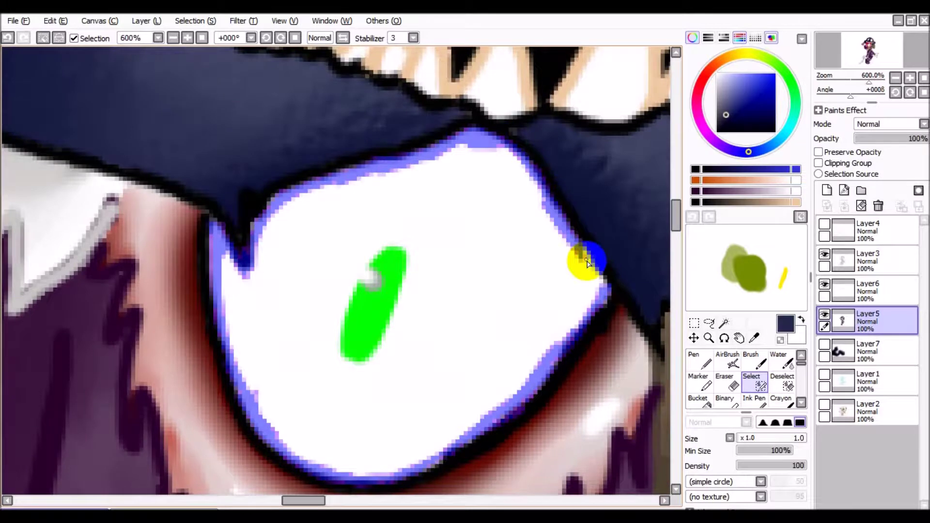
Fill in the eyeball selection, paint it off-white with the Pen at size 29 and save the drawing.
click(724, 323)
click(533, 242)
click(703, 79)
click(717, 76)
key(n)
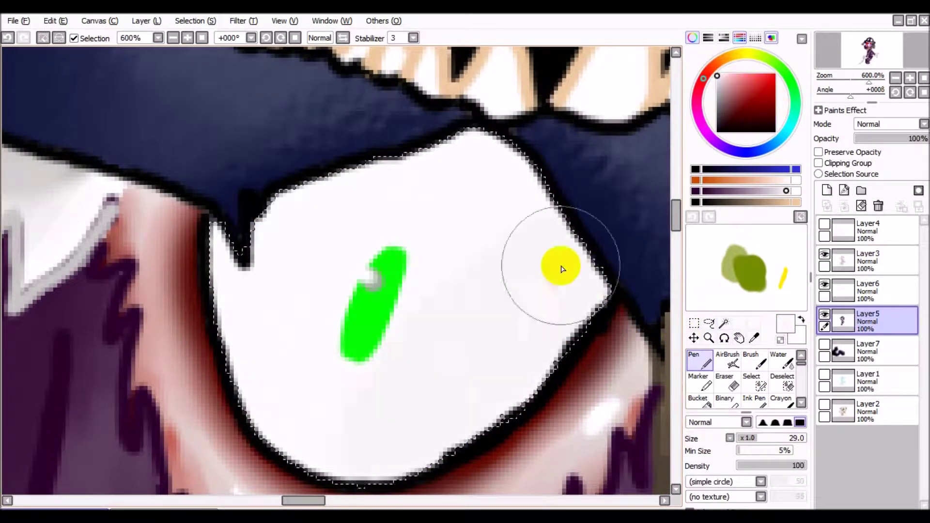
scroll(491, 316, down, 6)
click(19, 20)
click(39, 99)
scroll(819, 261, down, 1)
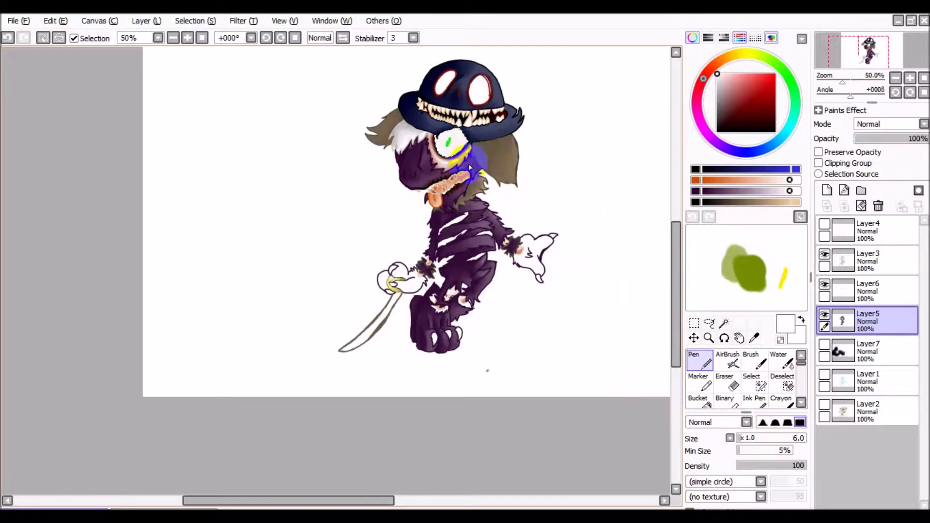
Dab white highlights onto the selected eyeball with the Pen at sizes between 1 and 9 and save the drawing.
scroll(469, 167, up, 5)
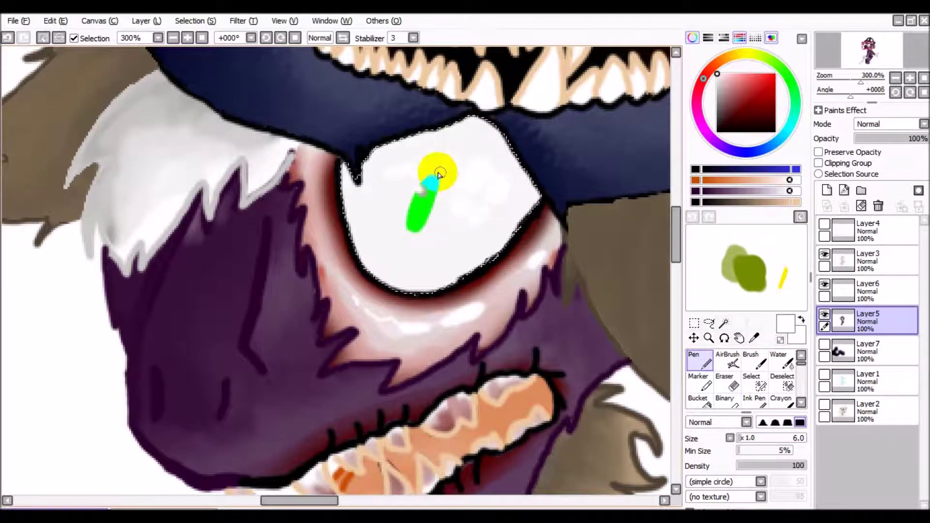
scroll(440, 174, down, 3)
scroll(439, 181, up, 5)
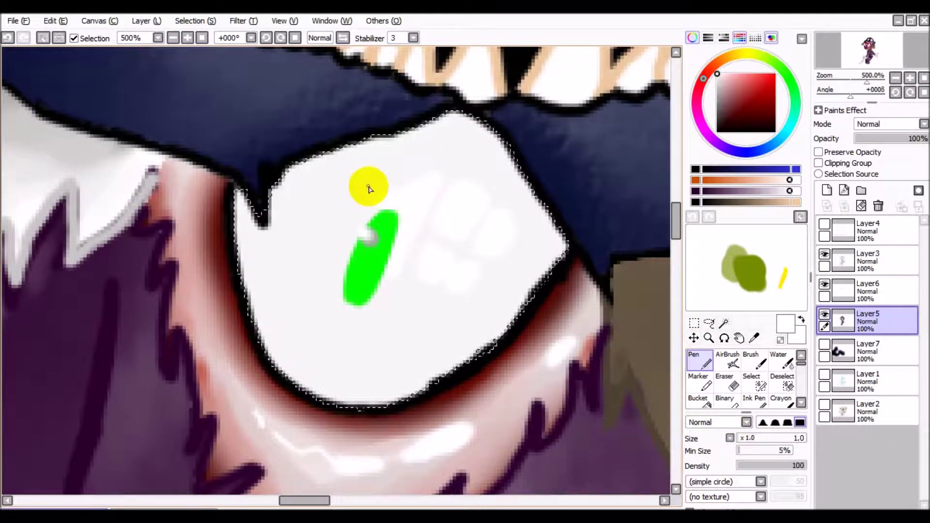
scroll(368, 188, down, 3)
scroll(480, 285, up, 3)
click(743, 437)
scroll(439, 290, down, 4)
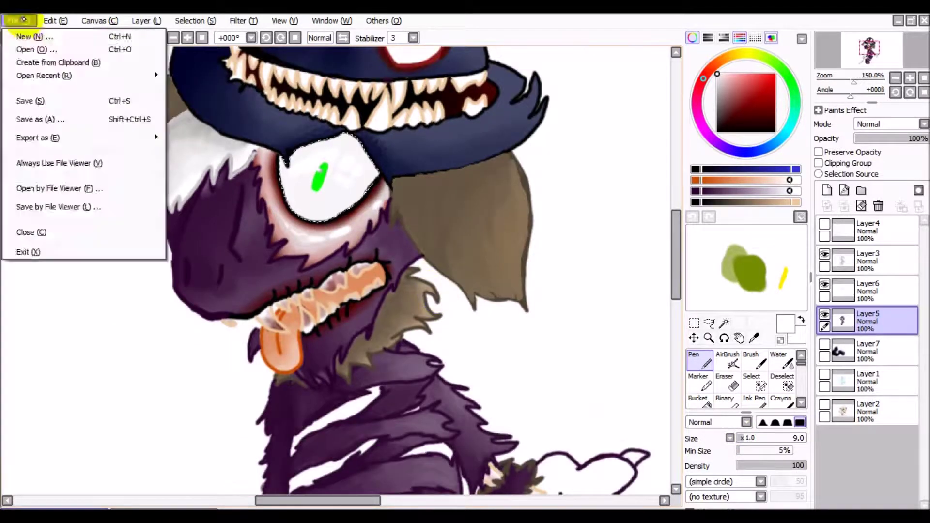
click(52, 95)
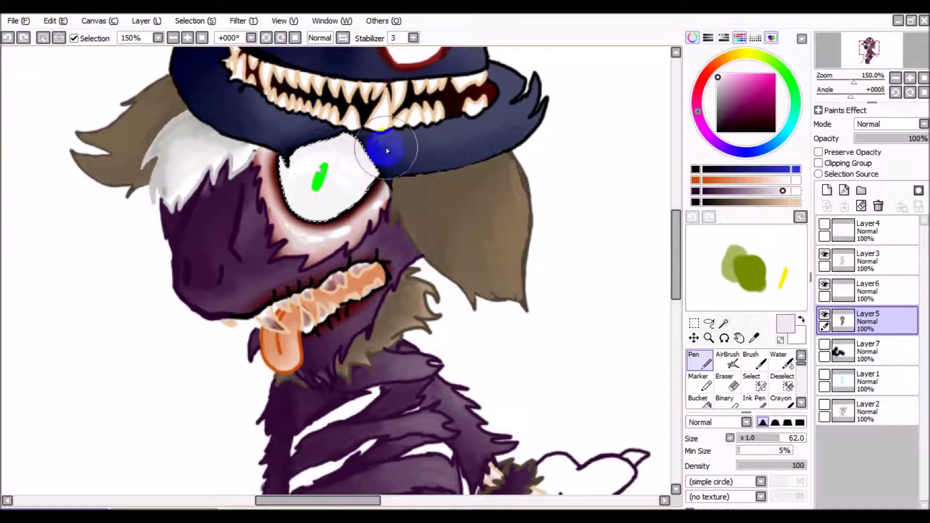
Shade the edges of the selected eyeball with soft greyish purple tones using the Pen at size 62.
drag(373, 254, 397, 228)
scroll(436, 268, down, 2)
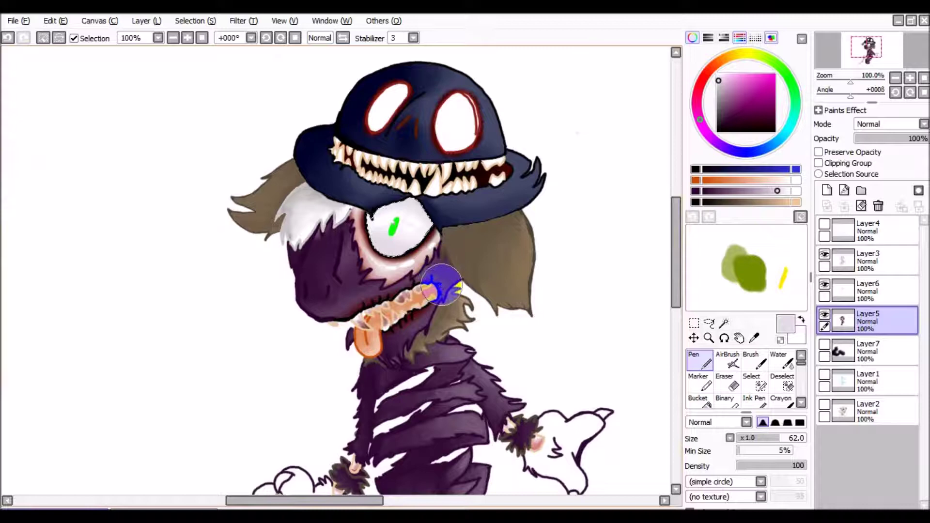
click(760, 191)
scroll(465, 307, up, 3)
scroll(446, 146, down, 2)
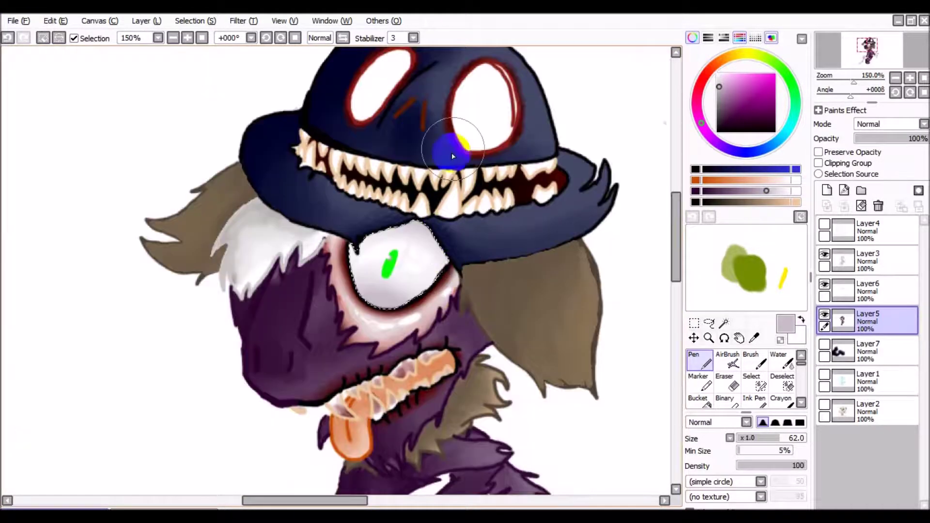
scroll(357, 327, up, 1)
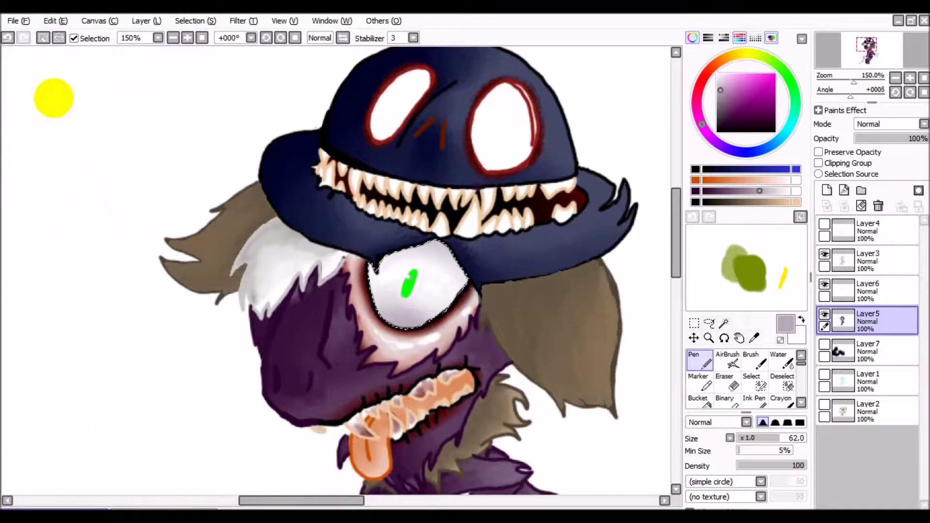
scroll(52, 94, down, 2)
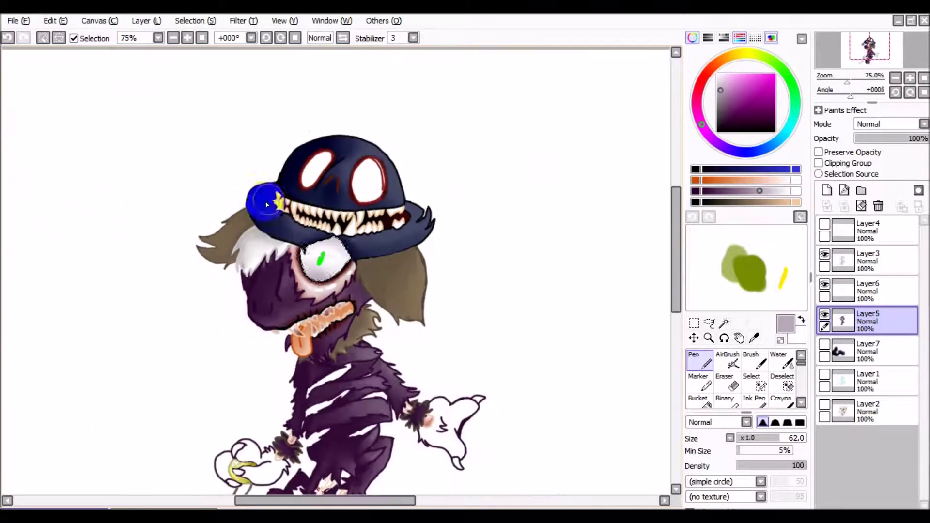
Clear the eyeball selection and mark the foot claws and the open hand's claws with the Select brush at size 1.
click(754, 383)
drag(438, 300, 451, 310)
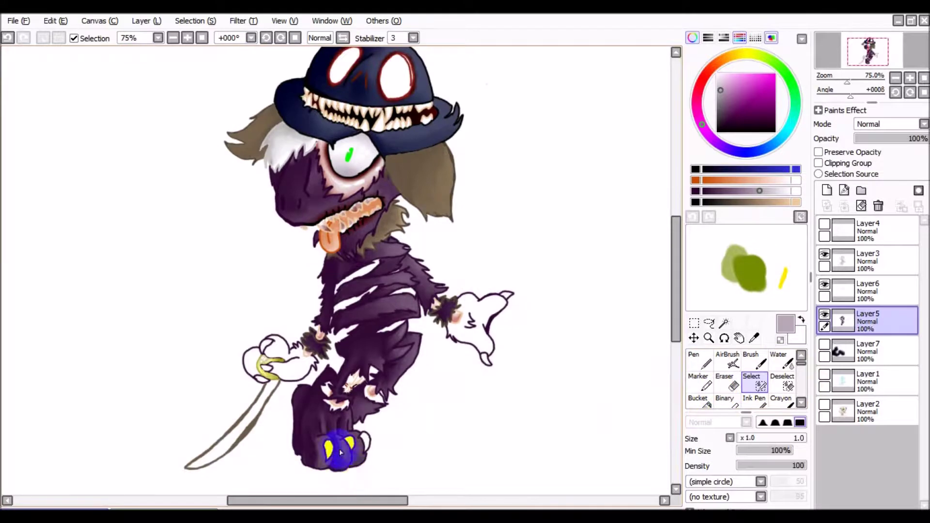
scroll(340, 452, up, 5)
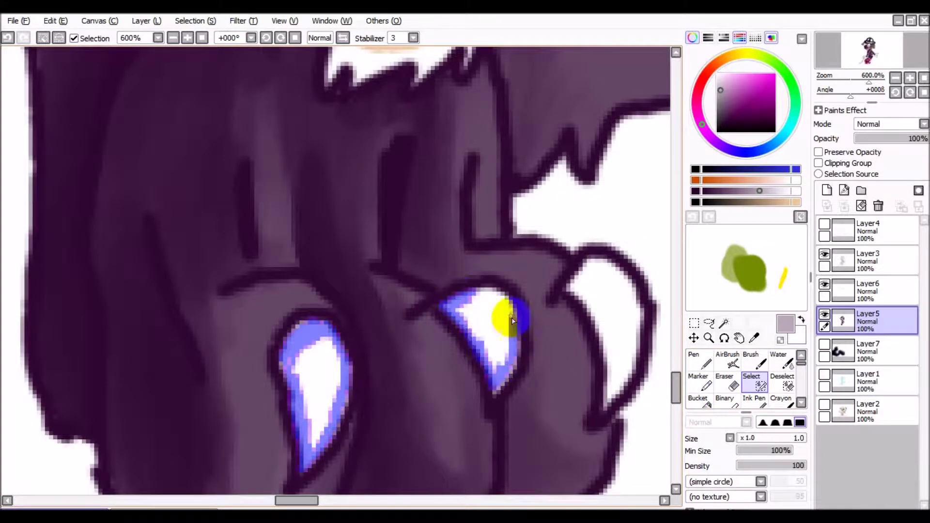
scroll(624, 277, down, 5)
scroll(486, 347, up, 5)
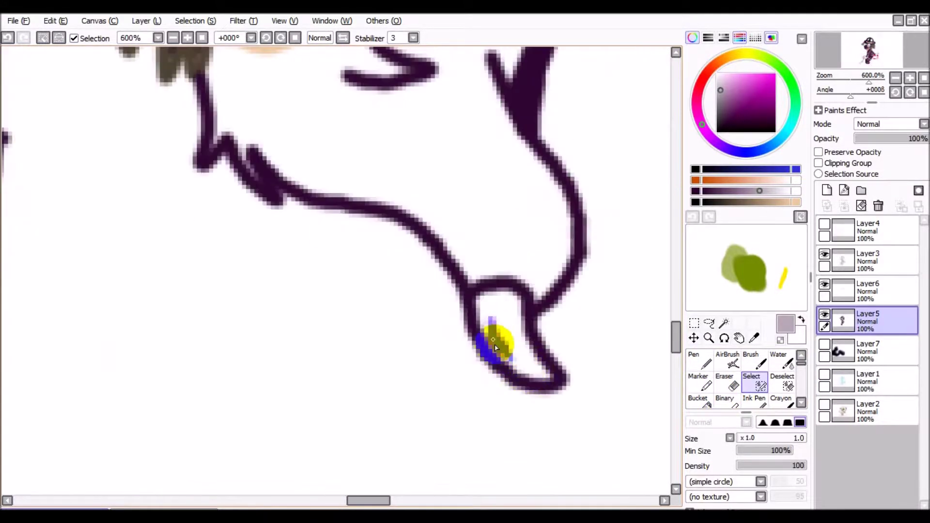
scroll(509, 328, up, 1)
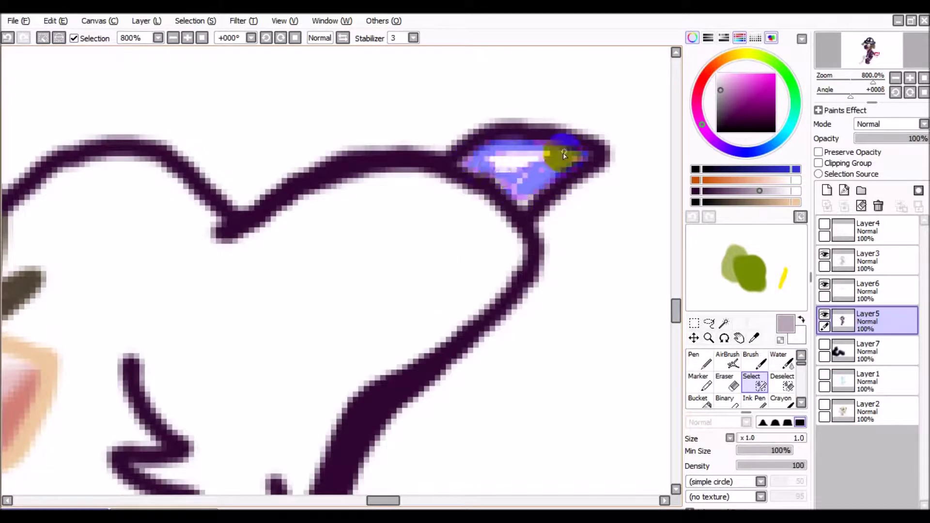
Add the three claws of the sword-holding hand to the selection with the Select brush at size 1.
scroll(519, 191, down, 3)
scroll(238, 297, up, 3)
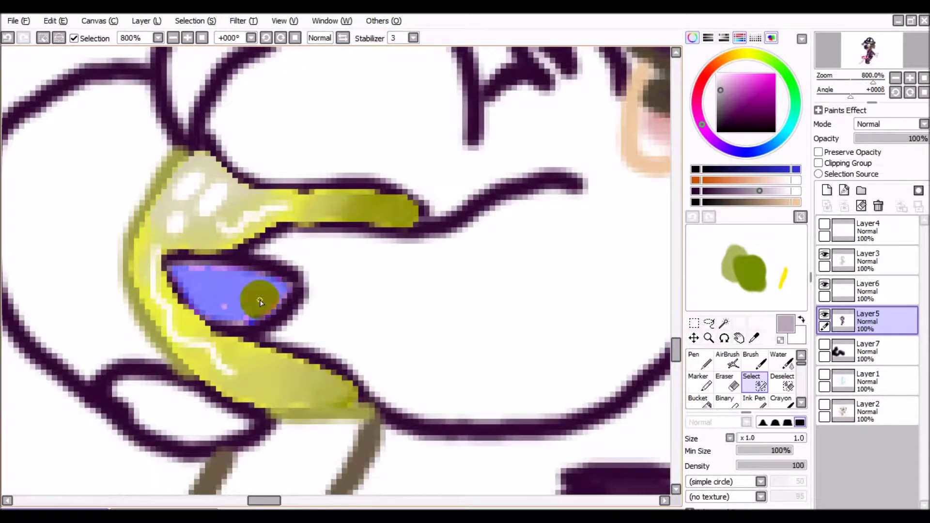
scroll(284, 288, down, 2)
scroll(218, 218, up, 2)
scroll(137, 312, down, 1)
scroll(202, 376, up, 1)
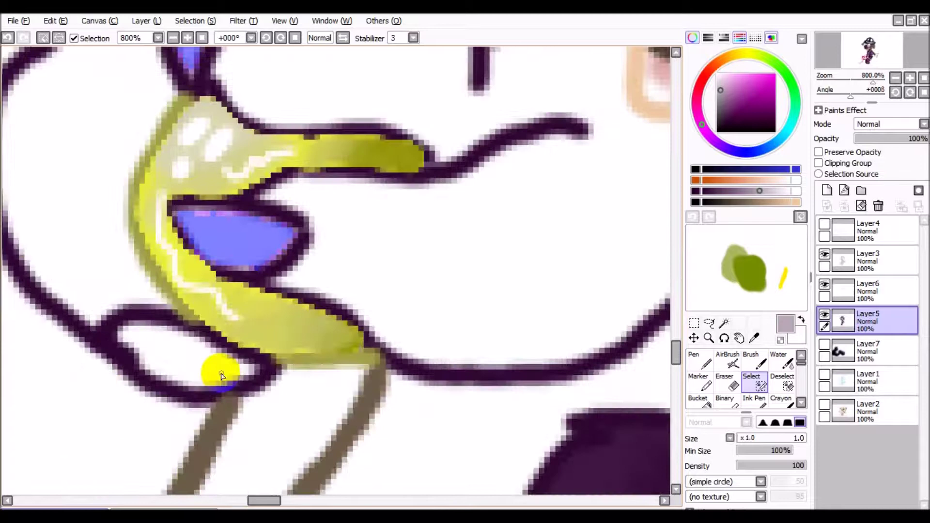
scroll(216, 369, down, 5)
Fill the selected claws on the foot and both hands with near-black using the soft Pen at size 62.
key(n)
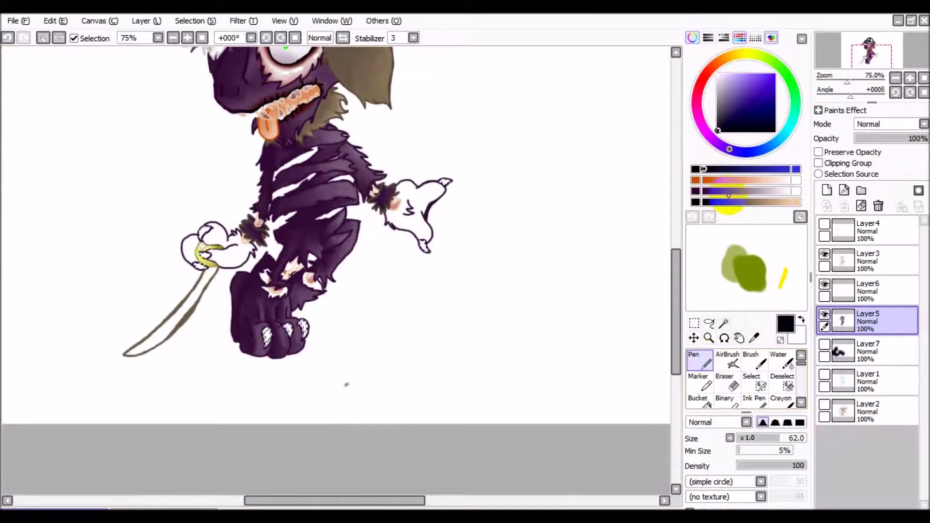
scroll(203, 426, up, 2)
key(w)
scroll(203, 426, up, 2)
key(n)
scroll(332, 446, down, 2)
drag(276, 439, 285, 458)
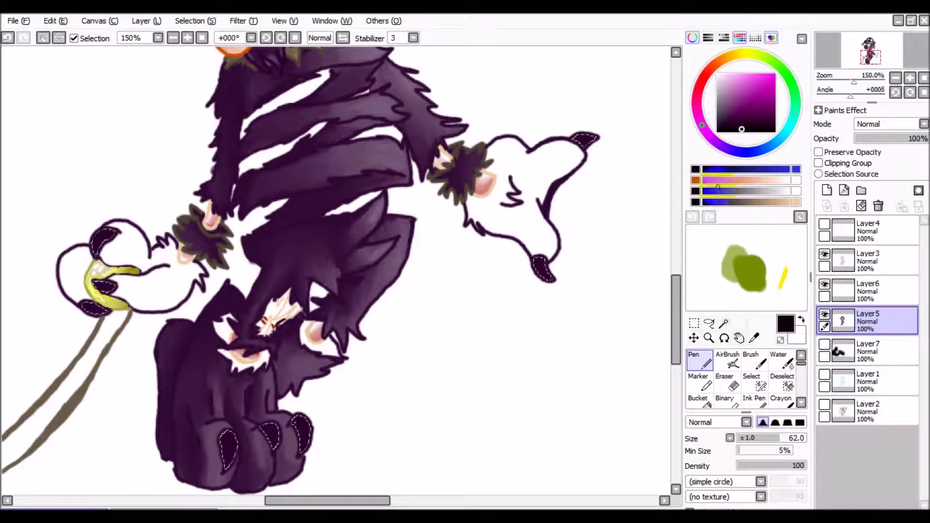
Mix a dark purple from magenta and black and shade the selected claws with the Acrylic brush at size 1.
mouse_move(713, 139)
mouse_down()
mouse_move(703, 128)
mouse_move(727, 124)
mouse_move(718, 130)
mouse_up()
click(776, 122)
scroll(415, 384, down, 2)
scroll(415, 384, up, 1)
scroll(723, 387, down, 2)
click(723, 396)
click(700, 397)
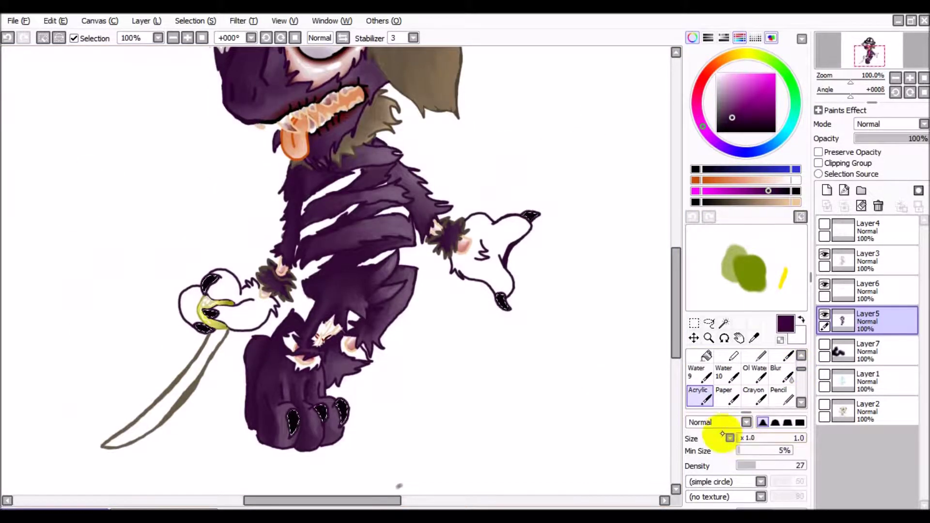
scroll(363, 208, up, 10)
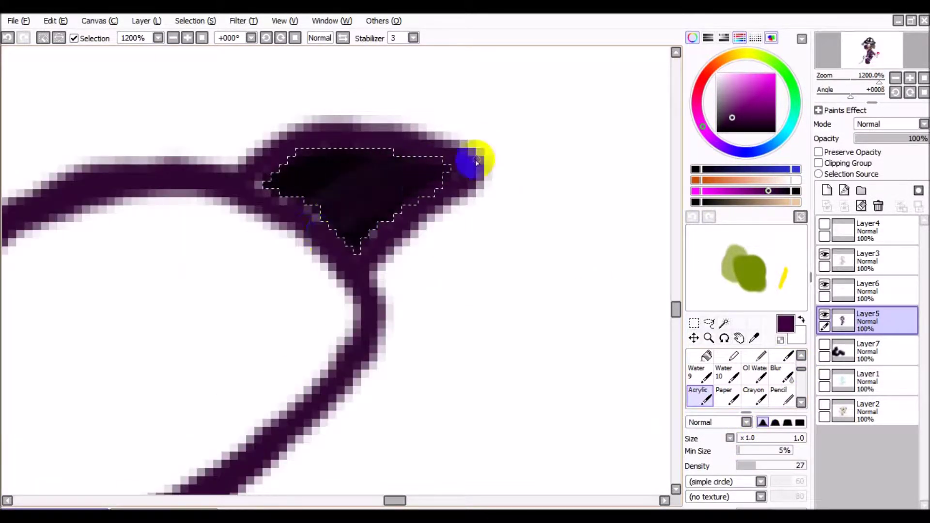
scroll(353, 374, down, 5)
scroll(326, 294, up, 3)
drag(326, 295, 198, 270)
scroll(99, 172, down, 3)
drag(100, 172, 57, 380)
Draw small white highlights on the sword-hand and foot claws with the Pen at size 1.
key(x)
scroll(697, 359, up, 2)
click(698, 361)
scroll(71, 231, up, 3)
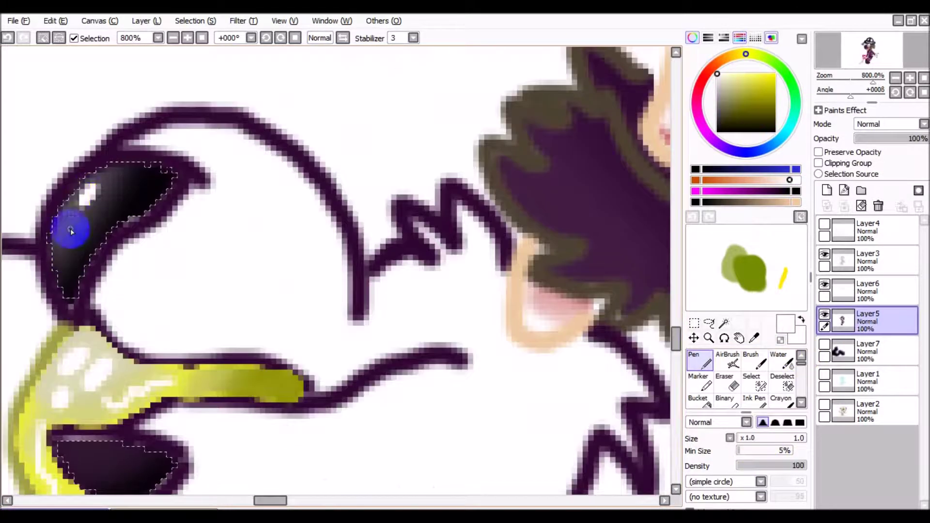
scroll(72, 231, down, 2)
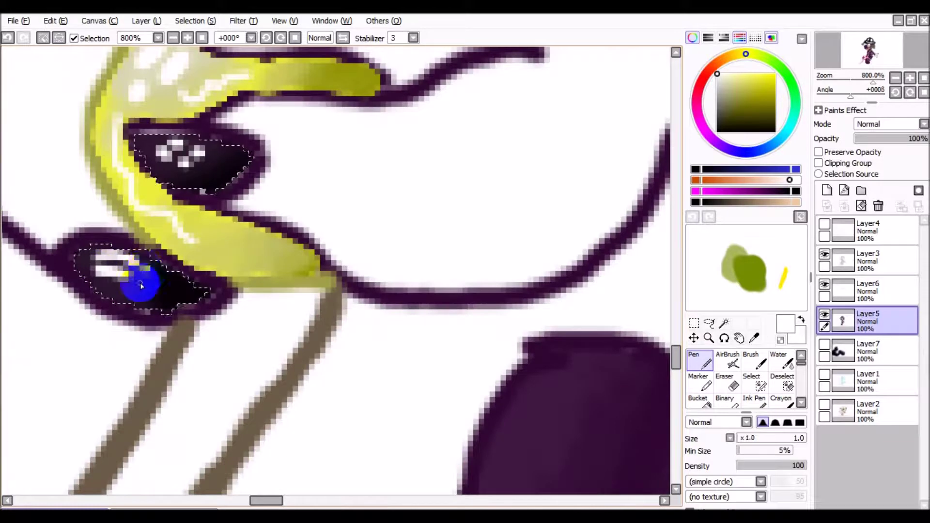
mouse_move(139, 277)
mouse_down()
mouse_move(234, 361)
mouse_move(392, 324)
mouse_up()
drag(443, 344, 344, 386)
scroll(414, 264, down, 5)
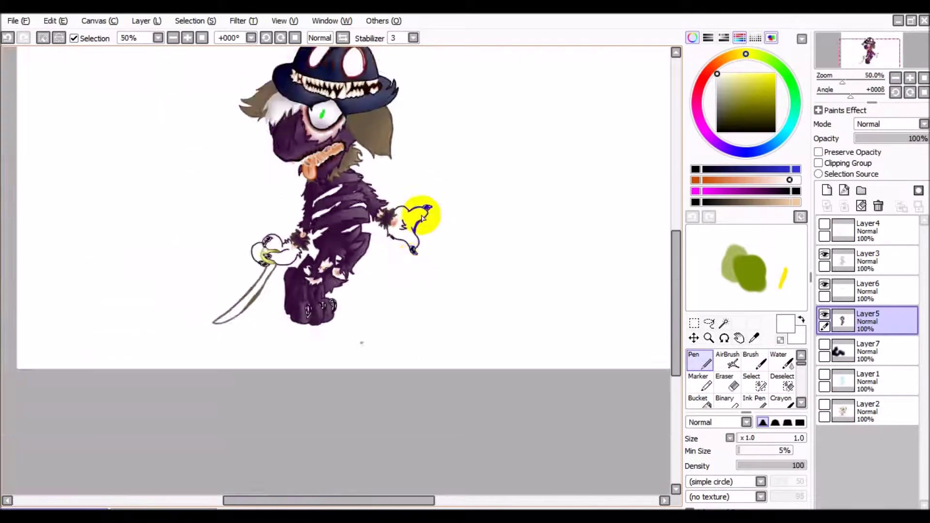
Lighten the open hand's lower claw with white at Pen size 26, add size 1 highlights and save the drawing.
scroll(415, 264, up, 5)
click(747, 438)
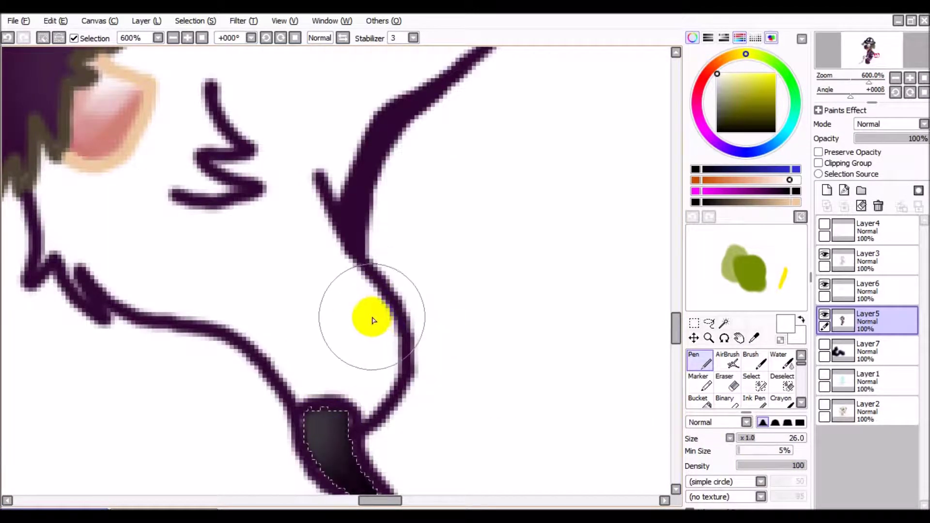
scroll(373, 320, down, 1)
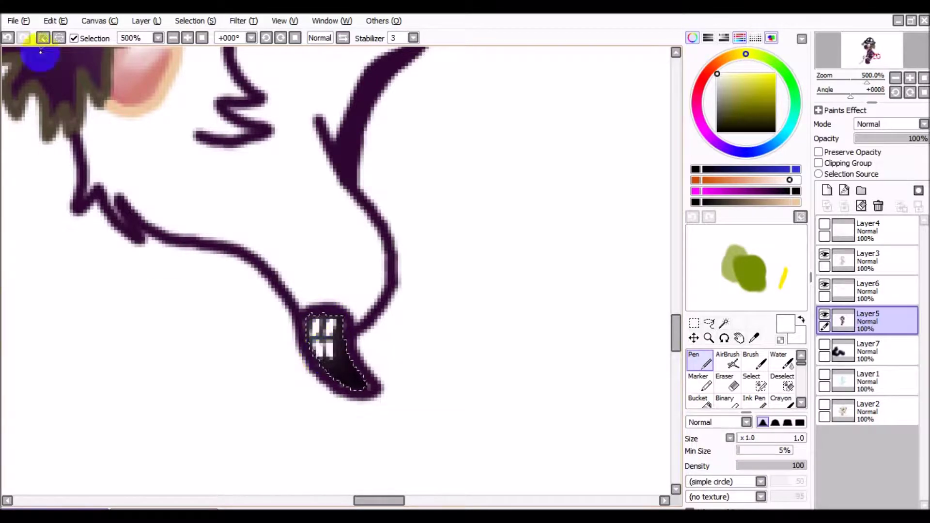
scroll(442, 351, down, 4)
click(19, 20)
click(62, 101)
Paint the gaps between the bones in the leg wound dark red and its lower edges salmon with the Pen at size 1.
click(751, 382)
scroll(278, 377, up, 8)
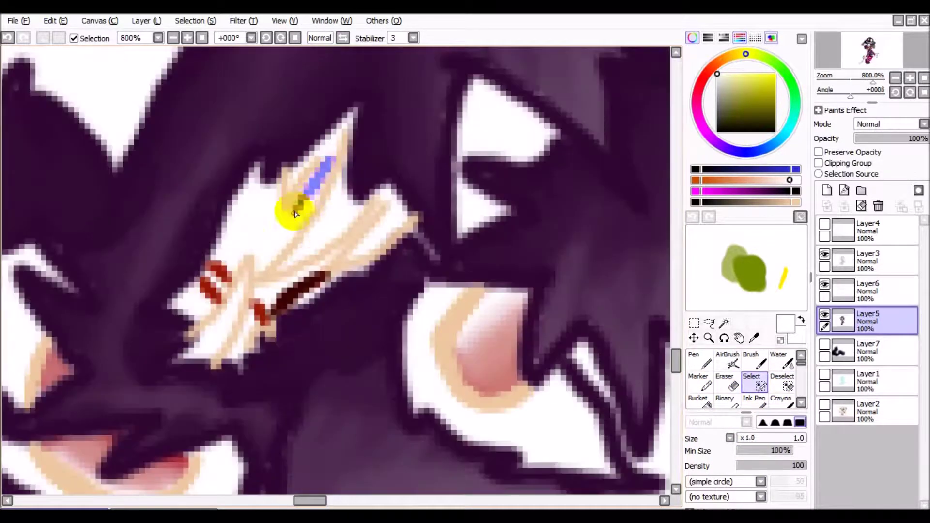
click(700, 362)
drag(235, 312, 261, 210)
scroll(306, 295, down, 1)
scroll(271, 303, up, 1)
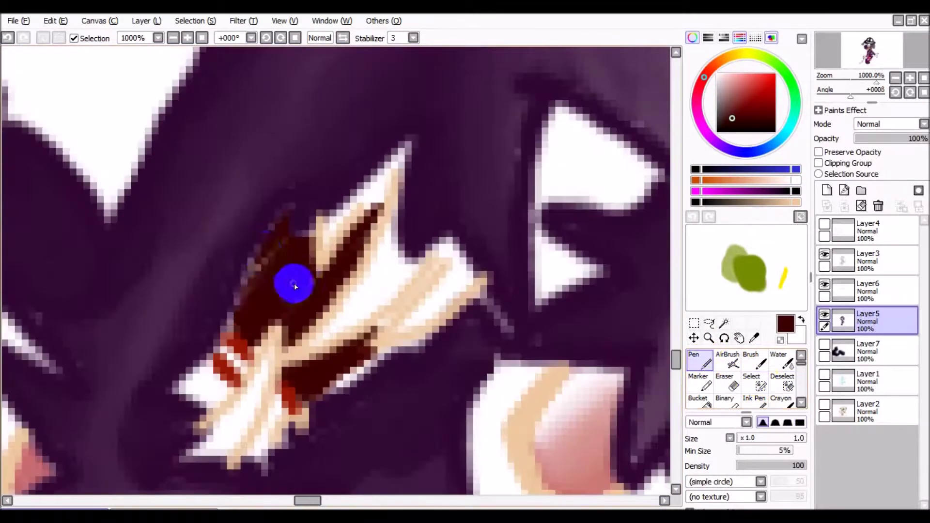
scroll(307, 380, down, 2)
scroll(200, 265, up, 3)
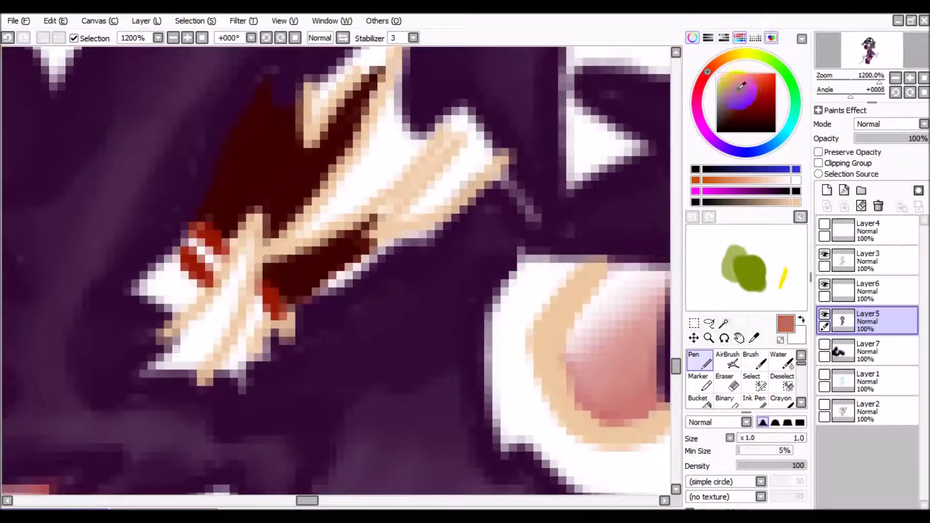
scroll(242, 362, down, 4)
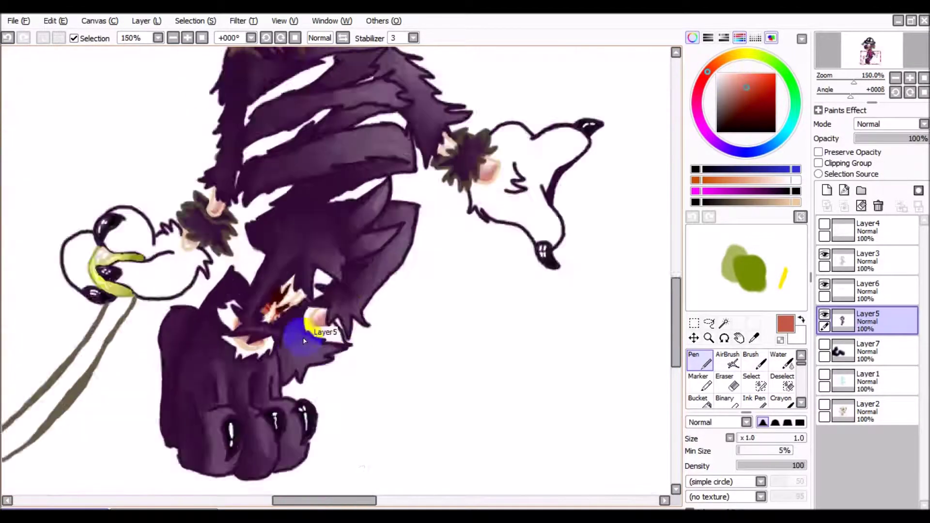
Sample dark purple from the fur and cover the light streak beside the leg wound with the Pen at size 1.
scroll(242, 291, up, 3)
scroll(234, 218, up, 1)
scroll(304, 298, down, 1)
right_click(307, 207)
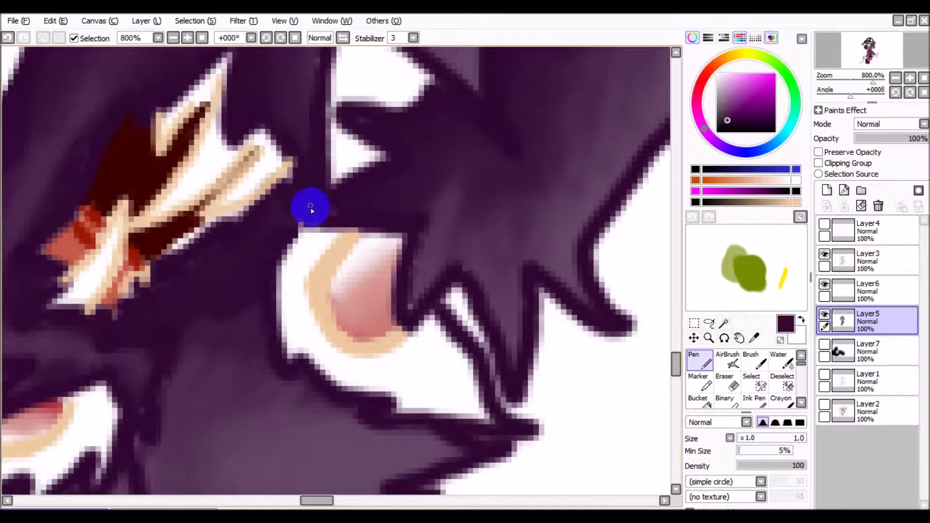
scroll(307, 208, down, 2)
click(18, 21)
key(Escape)
Touch up the light gaps along the edges of the foot and hand claws with near-black at Pen size 1.
scroll(365, 344, down, 2)
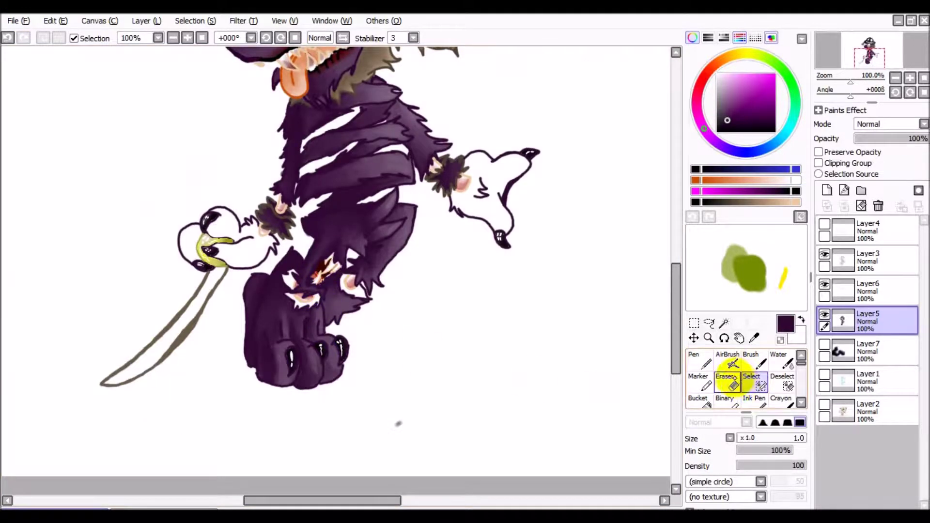
scroll(409, 295, up, 3)
scroll(116, 418, left, 3)
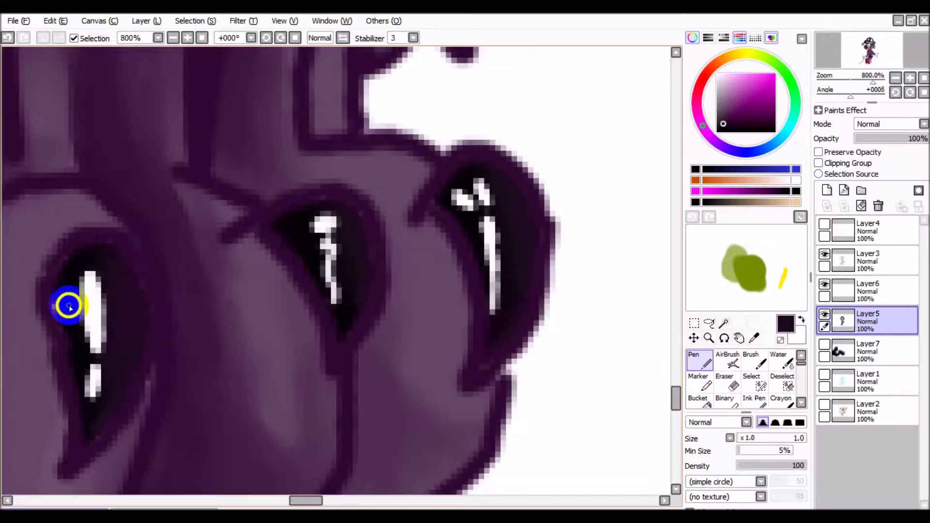
scroll(146, 448, down, 3)
scroll(425, 373, up, 5)
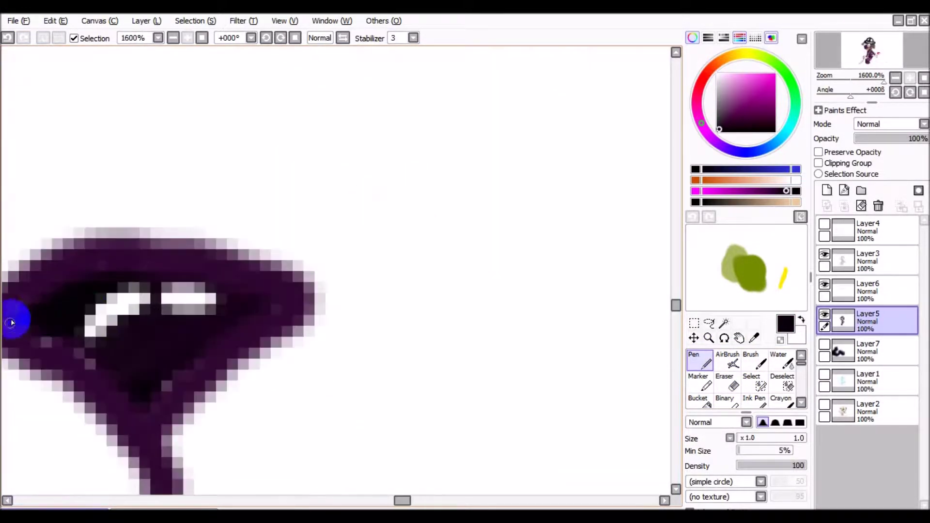
scroll(12, 322, down, 2)
scroll(135, 384, down, 3)
scroll(206, 97, up, 1)
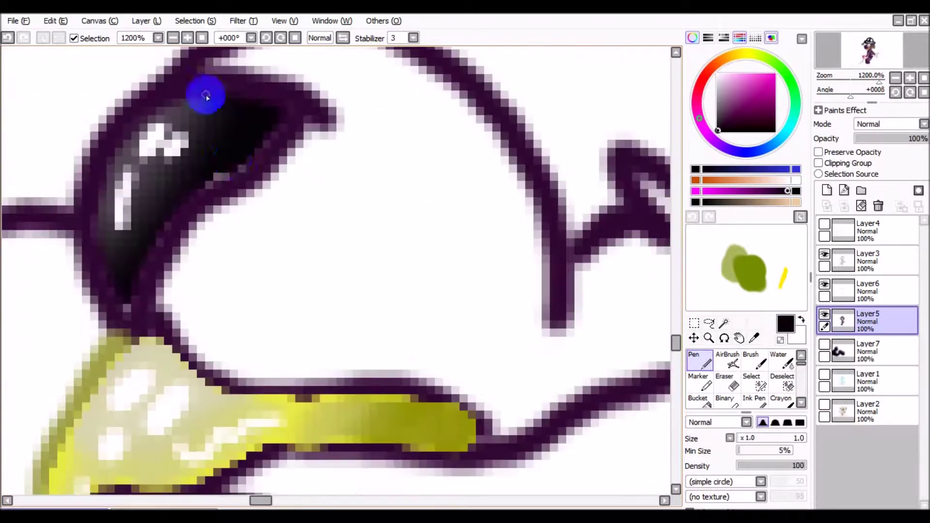
scroll(207, 97, down, 8)
Select the white areas around the three beige-rimmed pink patches on the legs with the Select pen at size 1.
click(756, 382)
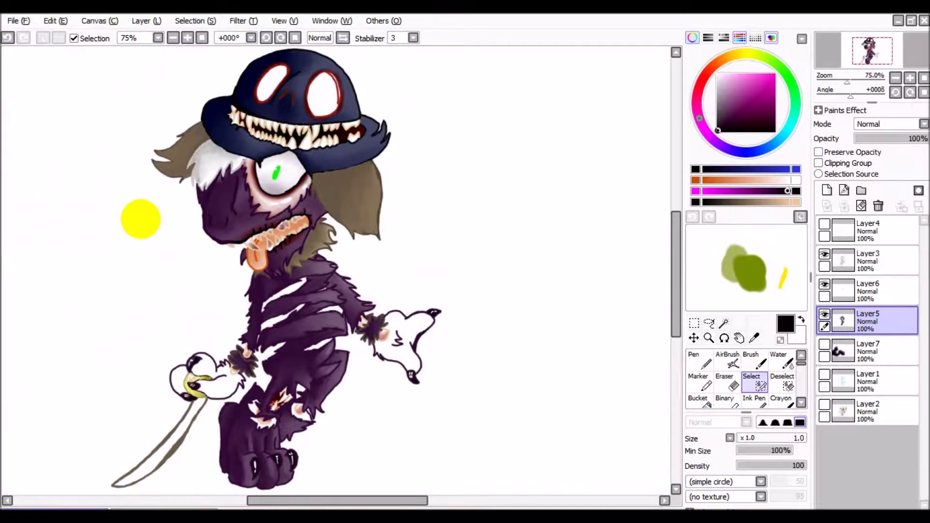
scroll(177, 249, up, 8)
mouse_move(160, 203)
mouse_down()
mouse_move(114, 243)
mouse_move(150, 264)
mouse_move(187, 369)
mouse_move(182, 400)
mouse_move(369, 343)
mouse_up()
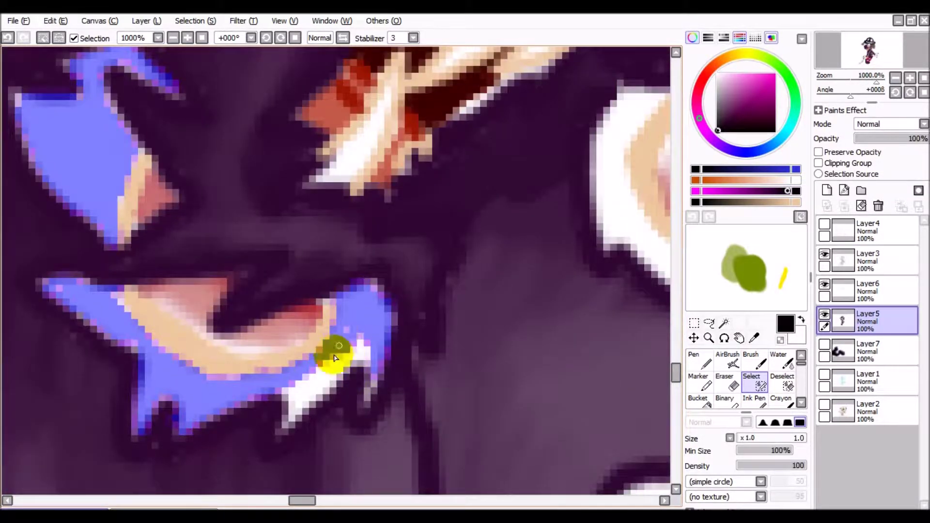
scroll(133, 222, up, 3)
scroll(76, 307, down, 3)
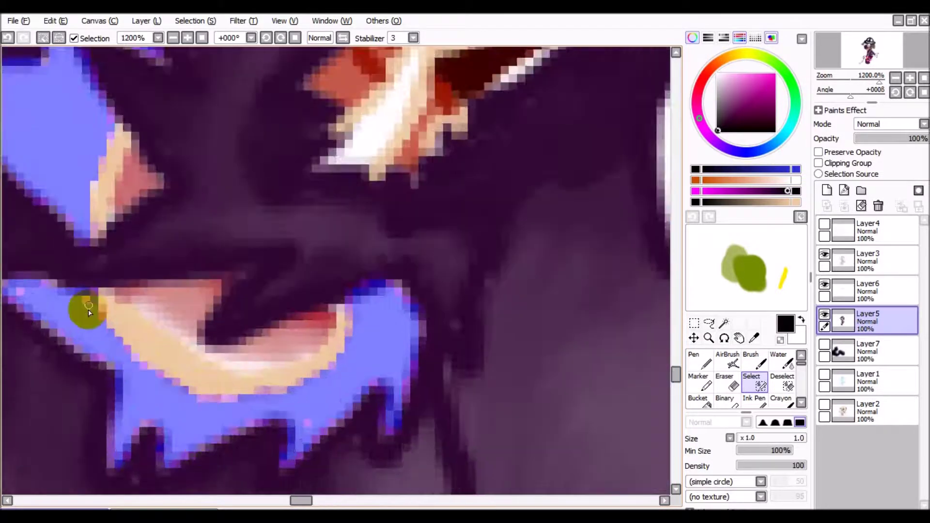
scroll(266, 301, down, 5)
scroll(173, 189, up, 4)
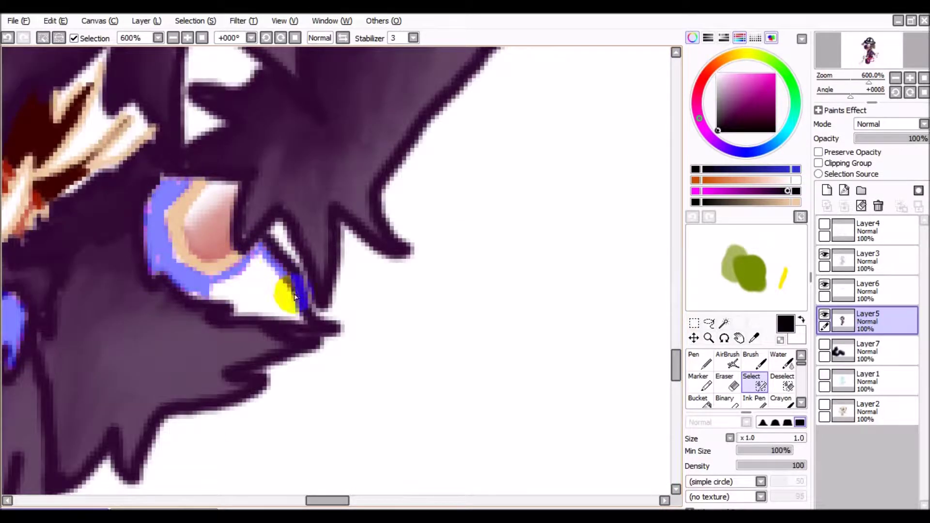
Fill the selected areas around the pink leg patches with dark red.
click(706, 402)
click(697, 361)
scroll(162, 276, up, 1)
click(767, 189)
drag(271, 290, 483, 326)
scroll(388, 339, down, 2)
Shade the dark red areas' edges with dark purple sampled from the fur, using the Pen at size 30 and density 15, and deselect.
alt+click(329, 363)
drag(336, 270, 358, 310)
click(746, 466)
alt+click(127, 256)
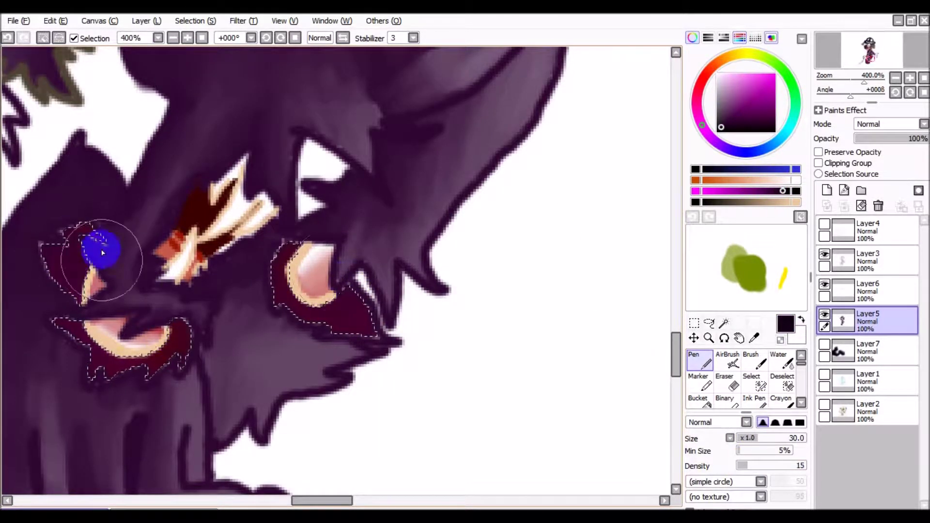
scroll(73, 234, down, 3)
click(43, 37)
Touch up the edges of the dark red areas with sampled colours using the Pen at size 1 and density 100, and erase the stray mark below the foot.
click(719, 411)
scroll(249, 284, up, 5)
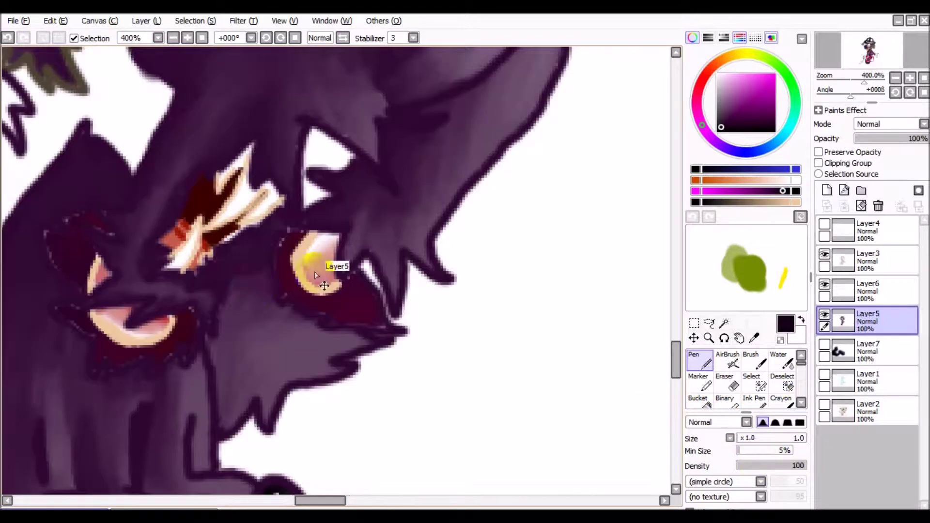
scroll(232, 364, down, 1)
scroll(64, 377, up, 2)
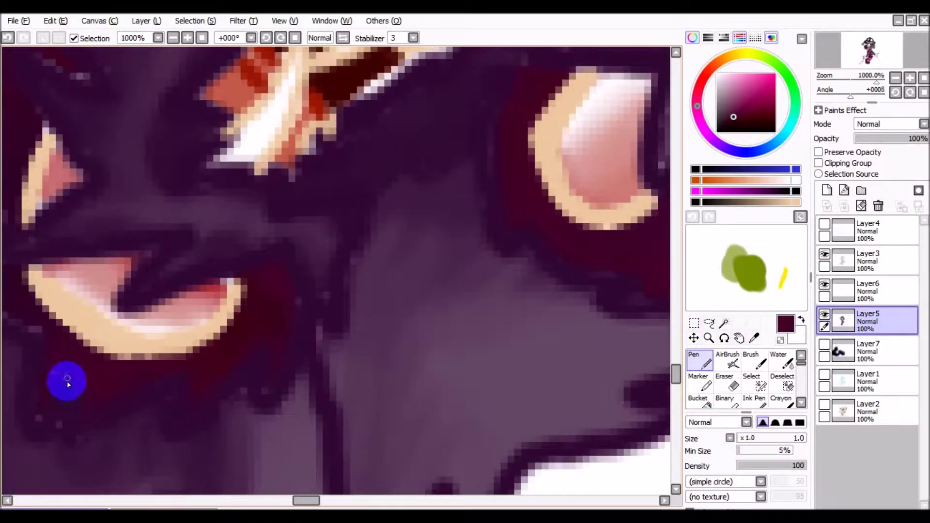
scroll(419, 348, down, 1)
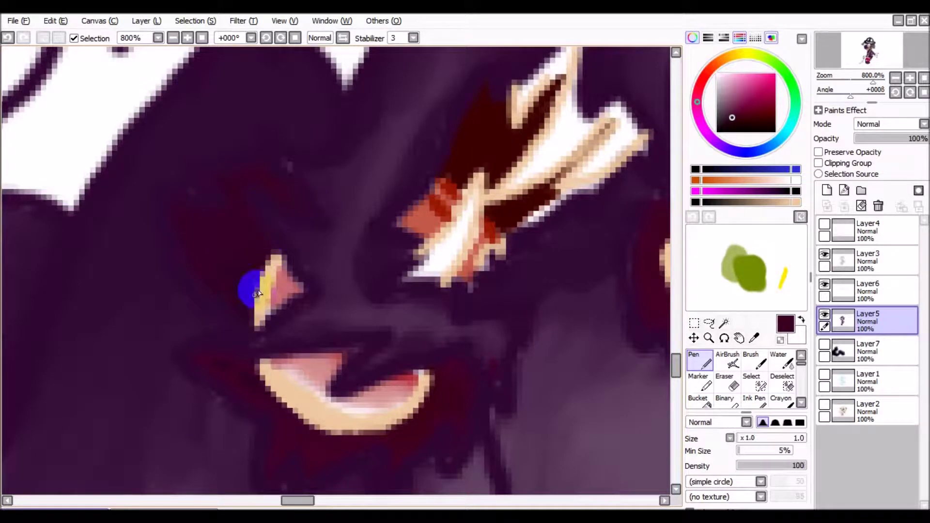
scroll(290, 320, down, 1)
scroll(379, 380, up, 1)
scroll(353, 415, down, 3)
scroll(139, 222, up, 2)
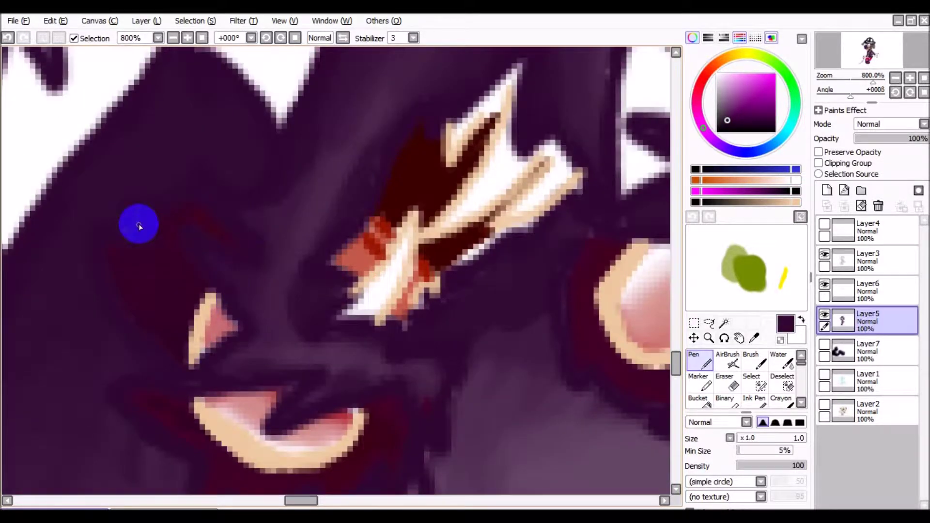
scroll(209, 241, down, 2)
scroll(209, 242, down, 2)
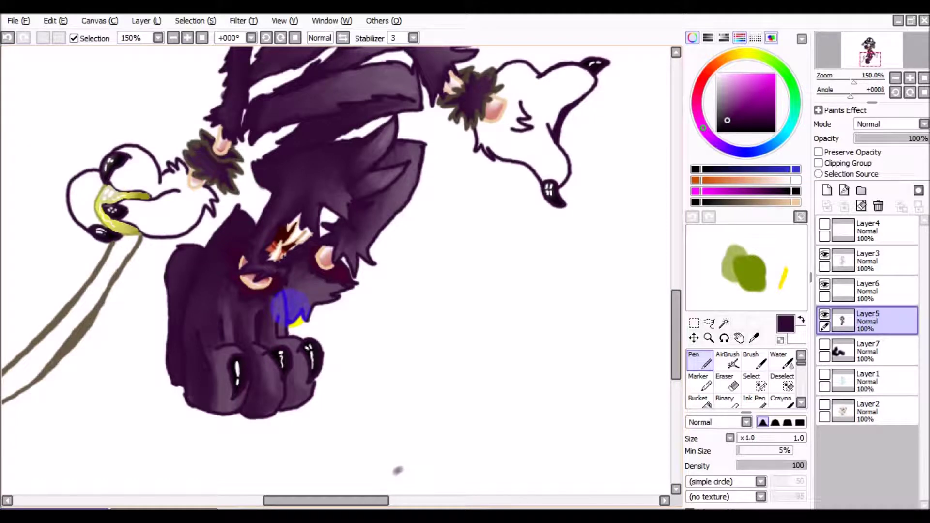
key(e)
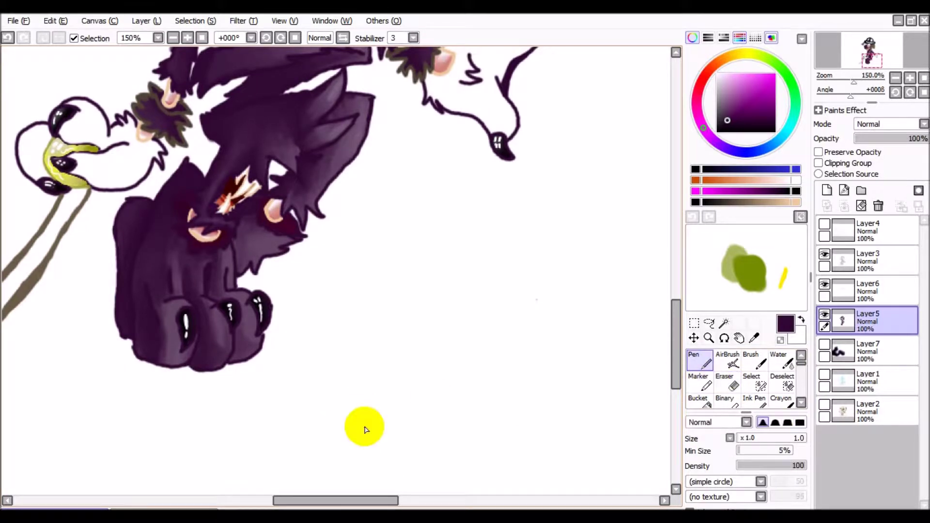
scroll(365, 429, down, 2)
Trace a selection just inside the sword hand's lower palm and wrist outlines and around the yellow handle with the Select pen.
scroll(343, 432, up, 1)
key(s)
scroll(174, 264, up, 4)
mouse_move(155, 201)
mouse_down()
mouse_move(175, 307)
mouse_move(364, 317)
mouse_move(322, 395)
mouse_up()
scroll(218, 298, down, 2)
mouse_move(218, 299)
mouse_down()
mouse_move(288, 409)
mouse_move(274, 337)
mouse_move(218, 347)
mouse_move(374, 432)
mouse_move(532, 437)
mouse_move(354, 484)
mouse_move(502, 249)
mouse_up()
scroll(550, 421, down, 1)
scroll(435, 213, down, 1)
mouse_move(434, 213)
mouse_down()
mouse_move(309, 162)
mouse_move(331, 124)
mouse_up()
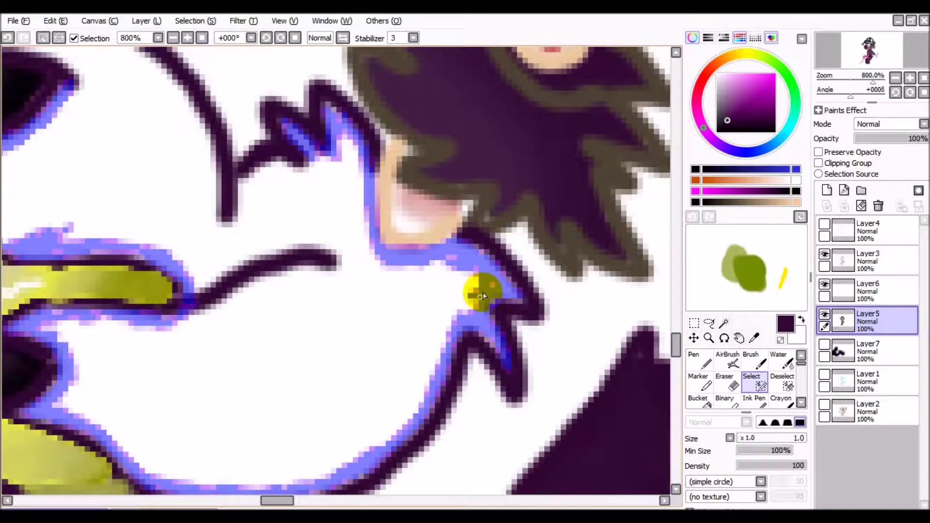
Extend the traced selection along the sword hand's upper and outer fingers and around the upper claw.
scroll(236, 195, up, 1)
drag(236, 195, 153, 164)
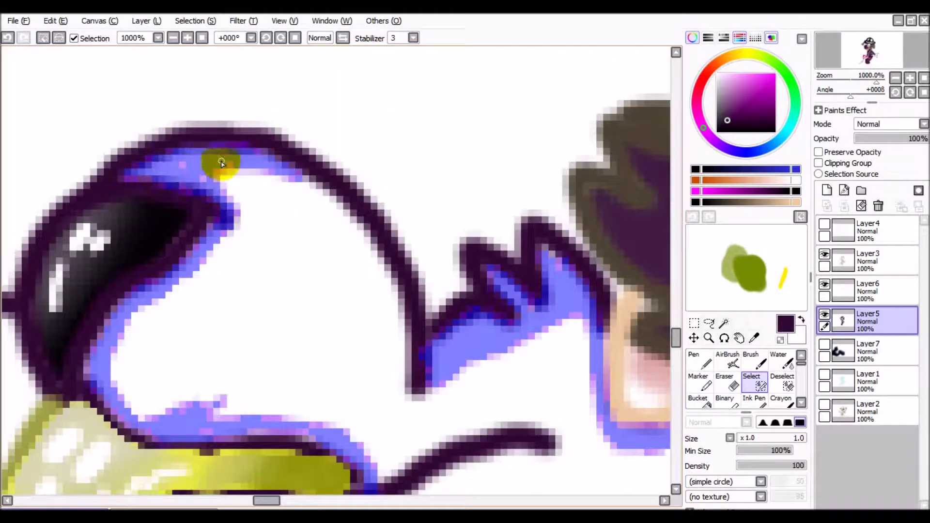
mouse_move(387, 265)
mouse_down()
mouse_move(199, 407)
mouse_move(262, 228)
mouse_move(128, 248)
mouse_up()
scroll(199, 407, down, 1)
mouse_move(231, 177)
mouse_down()
mouse_move(156, 230)
mouse_move(130, 353)
mouse_up()
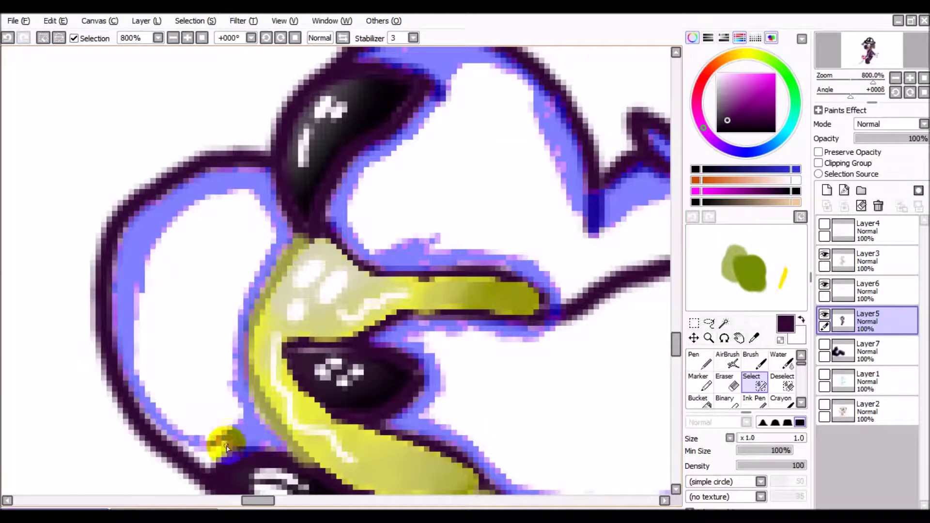
Add the interiors of the sword hand's palm and outer finger to the selection with the Magic Wand.
click(795, 169)
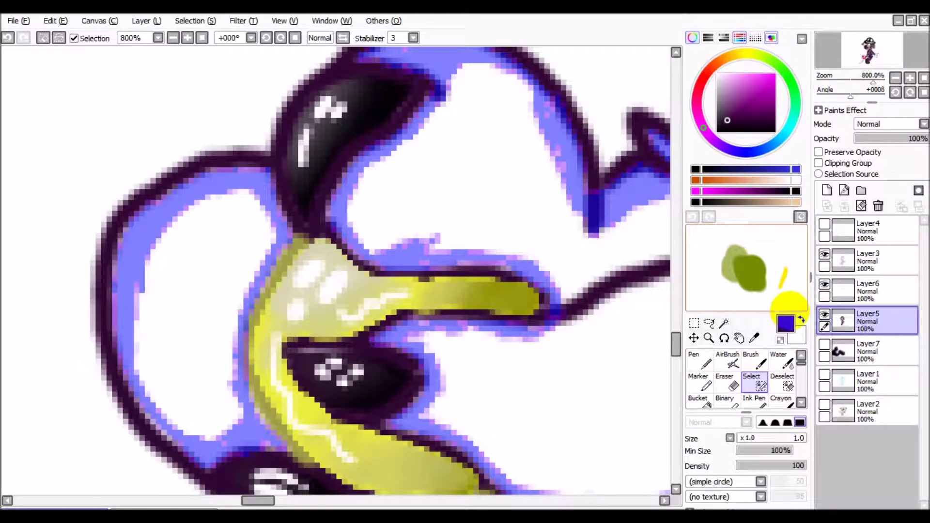
key(w)
click(594, 252)
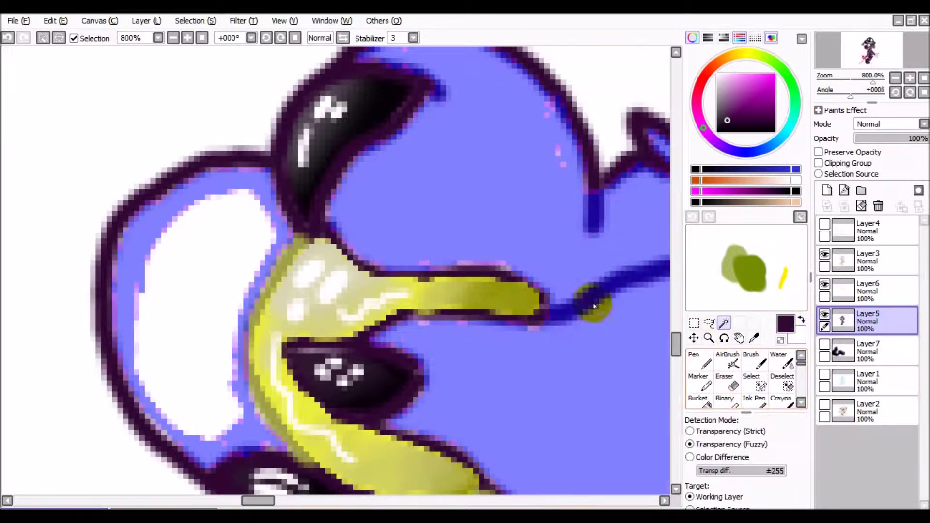
click(194, 315)
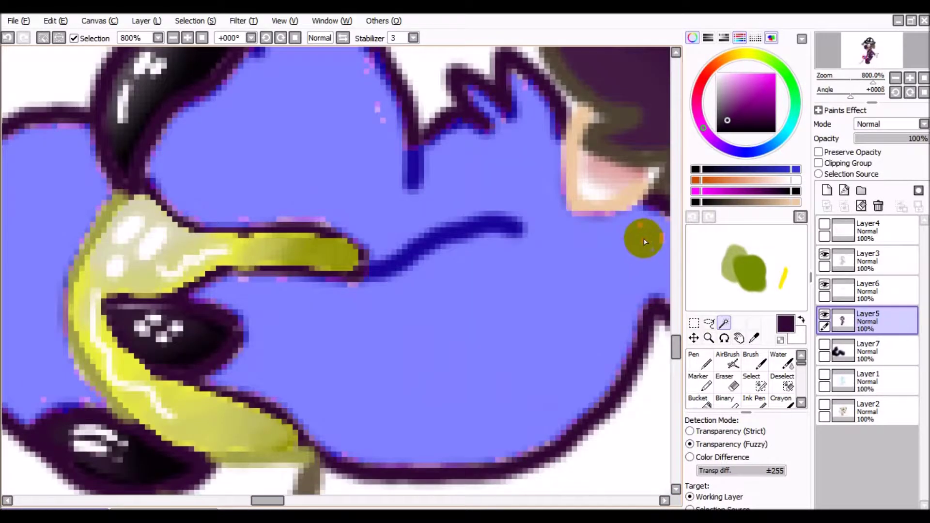
scroll(639, 235, down, 5)
scroll(380, 266, up, 4)
key(ctrl+d)
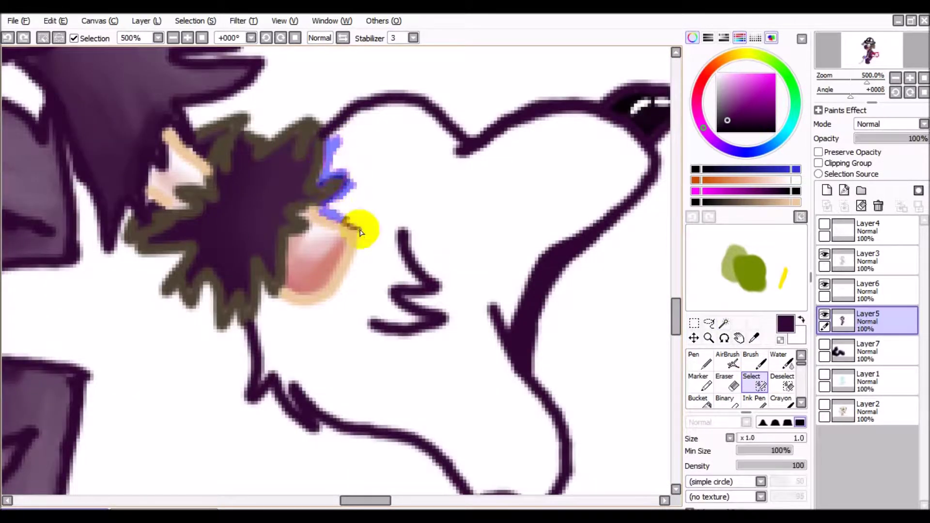
Trace the inside edges of the open hand with the Select pen and add its interior to the selection with the Magic Wand.
scroll(280, 344, up, 4)
mouse_move(357, 183)
mouse_down()
mouse_move(429, 130)
mouse_move(495, 104)
mouse_up()
scroll(345, 366, down, 2)
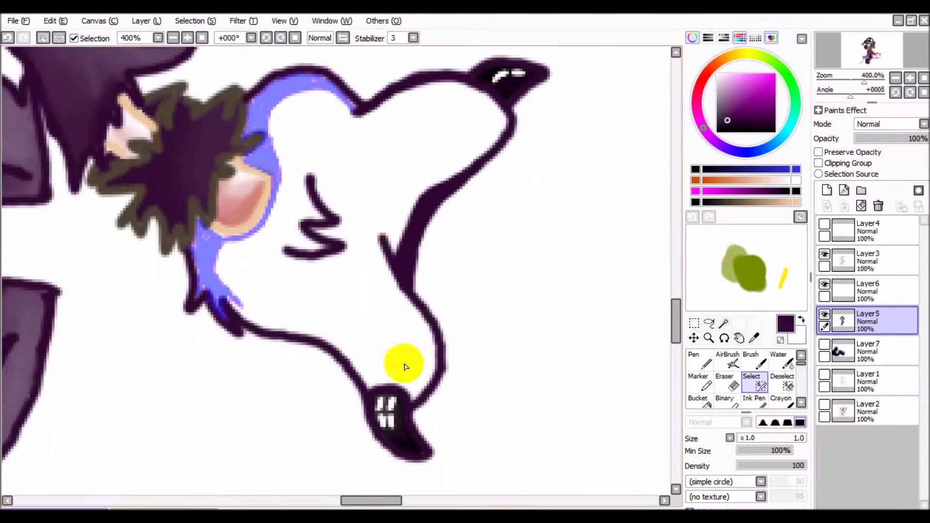
scroll(182, 311, up, 2)
drag(183, 312, 426, 405)
scroll(426, 405, down, 2)
drag(368, 310, 408, 342)
scroll(408, 343, up, 5)
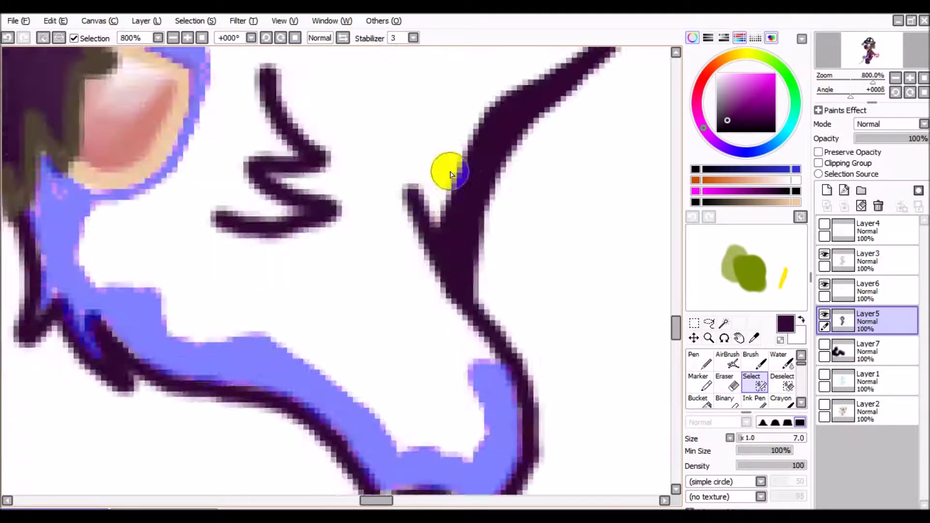
scroll(204, 201, down, 3)
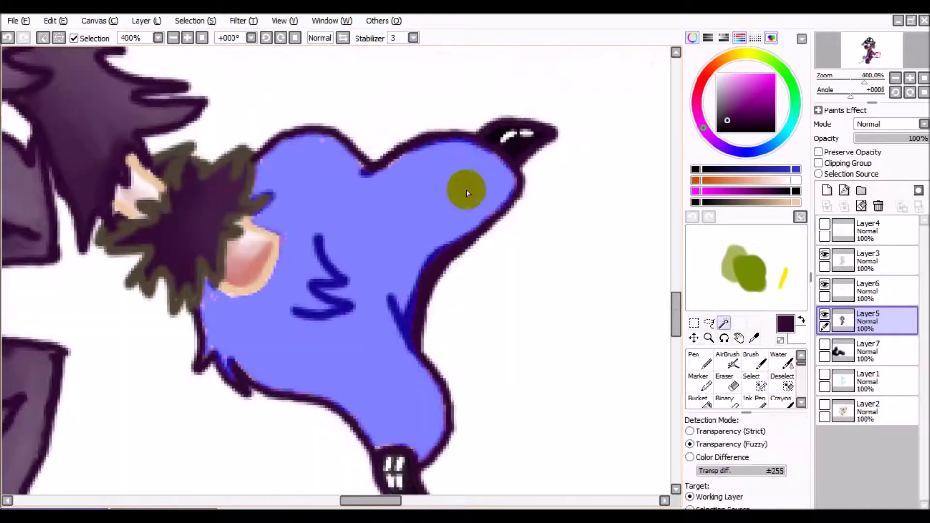
scroll(465, 191, up, 1)
scroll(171, 323, down, 3)
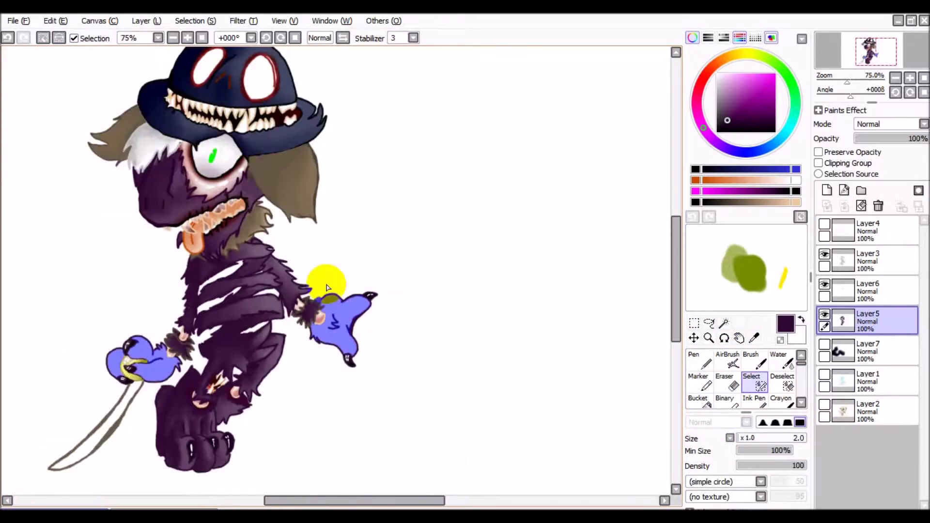
Mix a dark purple and fill both selected hands with it using the Bucket.
scroll(42, 97, up, 1)
click(699, 400)
scroll(98, 253, up, 1)
scroll(98, 253, up, 2)
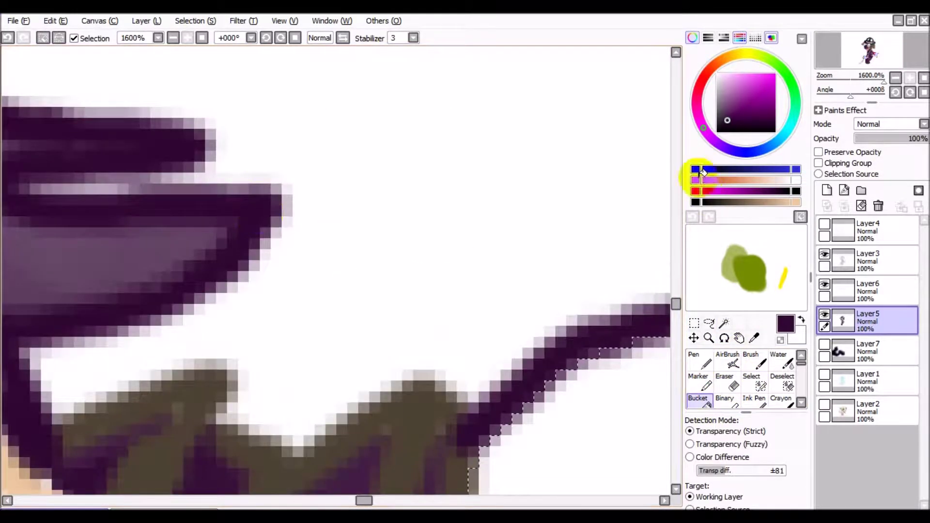
drag(728, 179, 714, 179)
scroll(557, 290, down, 5)
click(590, 301)
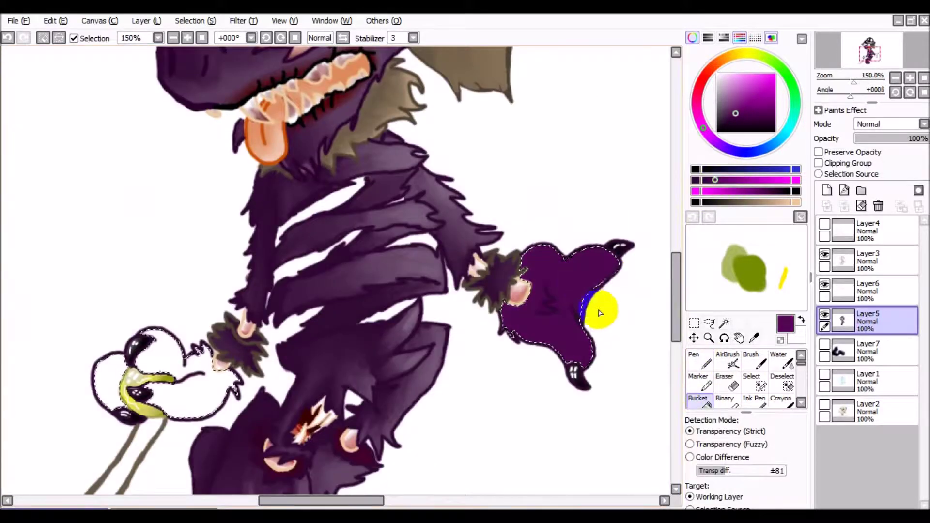
click(713, 411)
Shade both hands with a darker purple using the Pen at size 36.
click(697, 361)
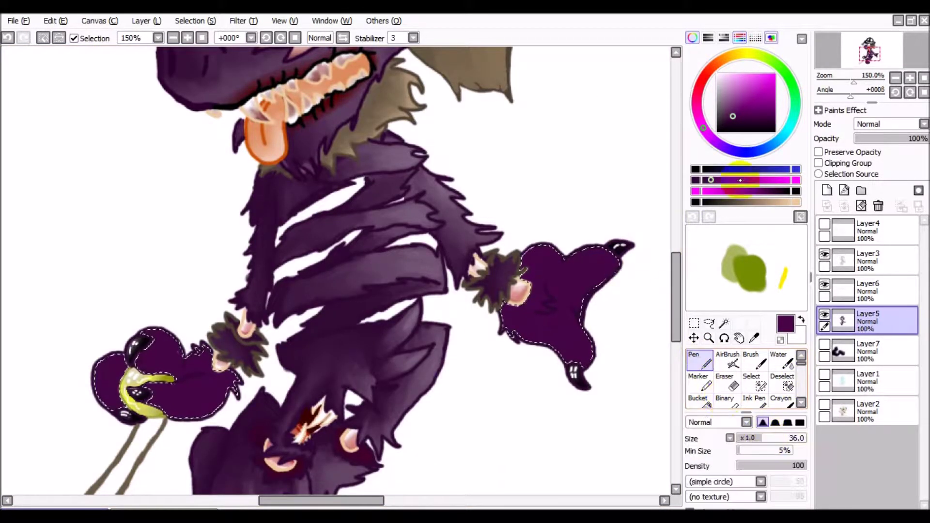
scroll(550, 249, up, 3)
scroll(308, 446, down, 4)
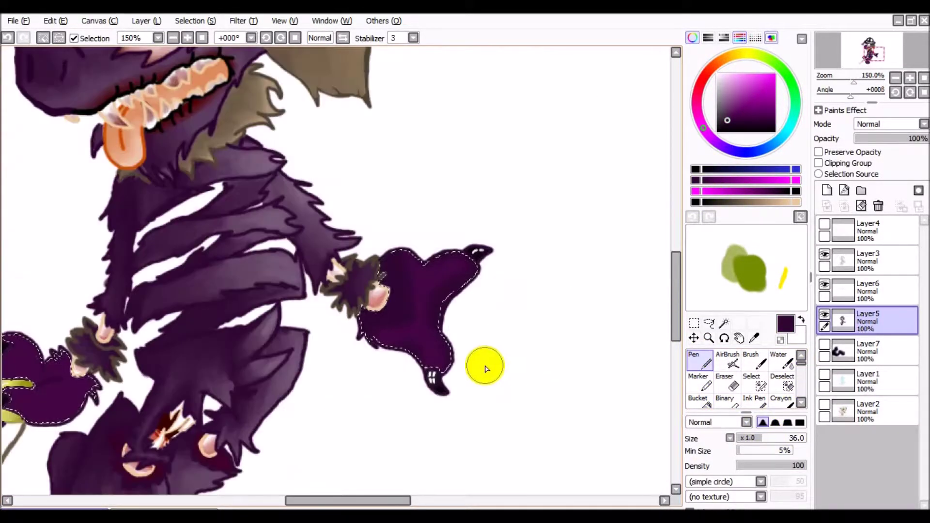
scroll(486, 368, up, 3)
scroll(595, 395, down, 3)
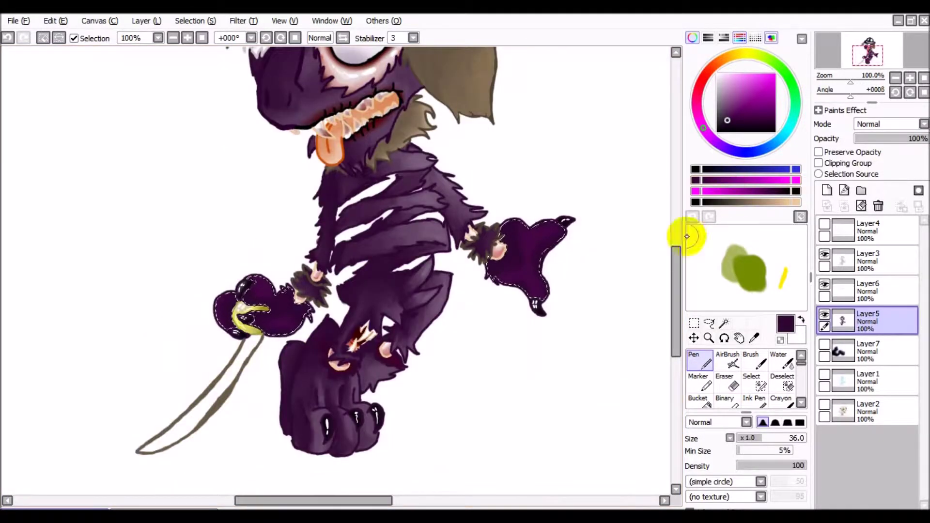
Paint bright purple highlights on the fingers and palms of both hands with the Pen at size 12.
scroll(509, 332, up, 3)
drag(484, 165, 508, 155)
drag(415, 228, 499, 184)
click(736, 437)
scroll(494, 353, down, 3)
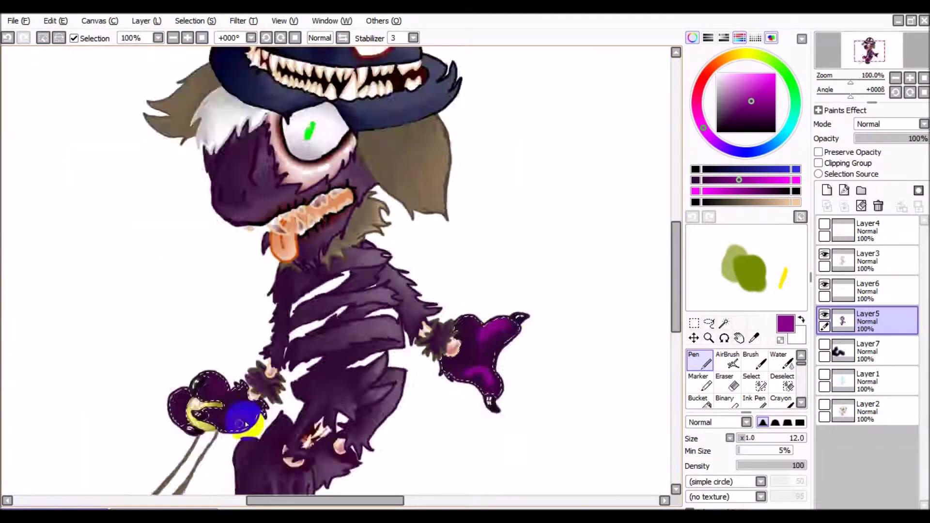
scroll(184, 397, up, 5)
scroll(797, 365, down, 2)
Soften the highlight on the sword hand's lower palm with sampled dark purple using the Acrylic brush at size 6 and density 35.
click(697, 368)
click(737, 440)
click(758, 466)
right_click(199, 298)
right_click(184, 305)
scroll(184, 305, up, 3)
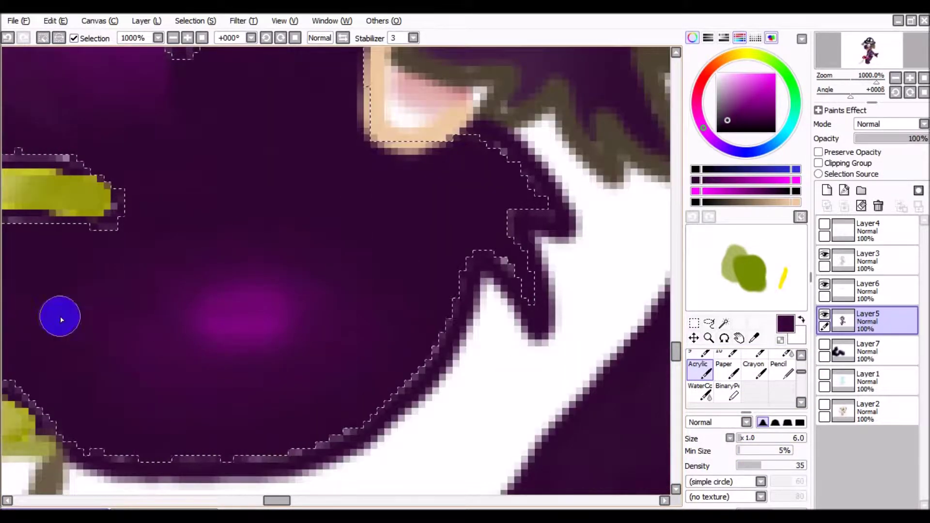
scroll(307, 378, down, 2)
Blend the highlights on the sword hand's upper and outer fingers into the dark purple with the Acrylic brush.
right_click(306, 378)
scroll(384, 300, down, 2)
scroll(326, 278, up, 3)
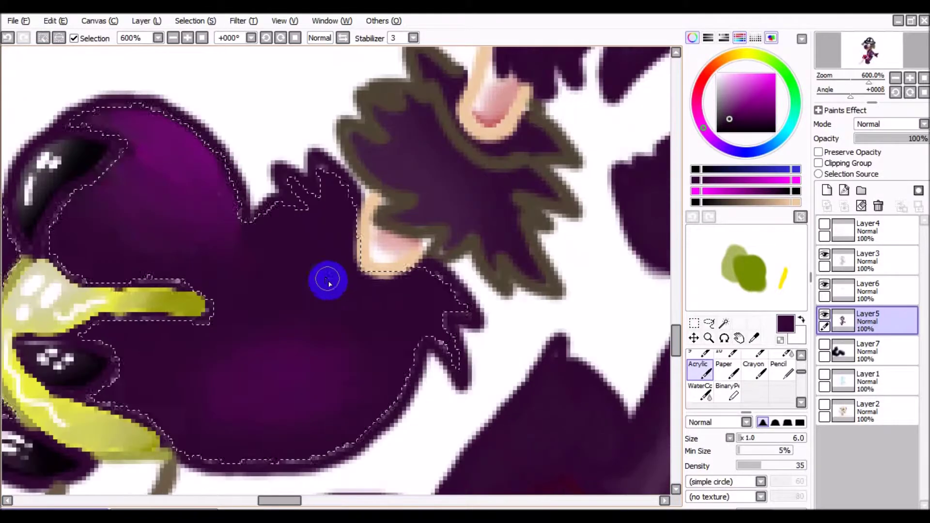
scroll(328, 250, down, 3)
scroll(150, 296, up, 3)
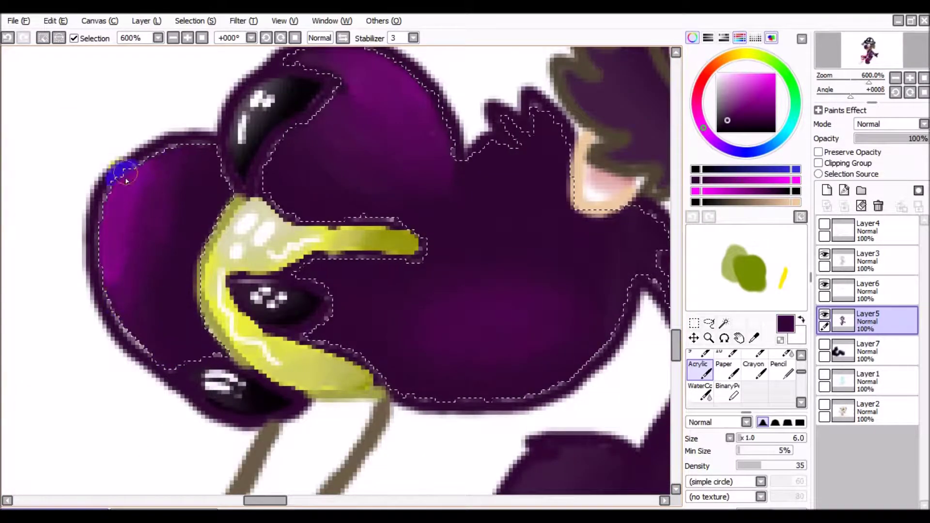
scroll(152, 220, down, 4)
Build up the open hand's lower finger highlight in bright purple and blend both finger highlights with sampled dark purple using the Acrylic brush.
key(alt+f)
key(Escape)
scroll(473, 232, up, 4)
mouse_move(305, 340)
mouse_down()
mouse_move(371, 362)
mouse_move(422, 357)
mouse_up()
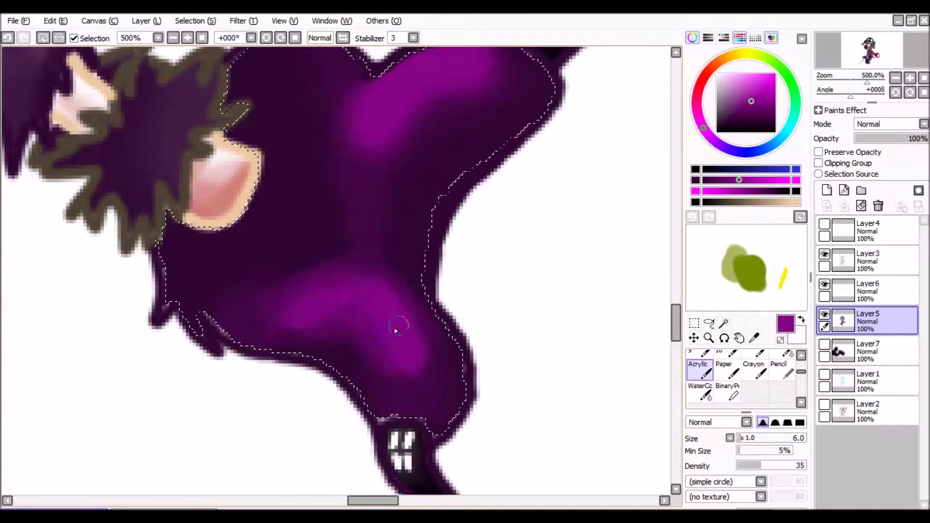
alt+click(446, 406)
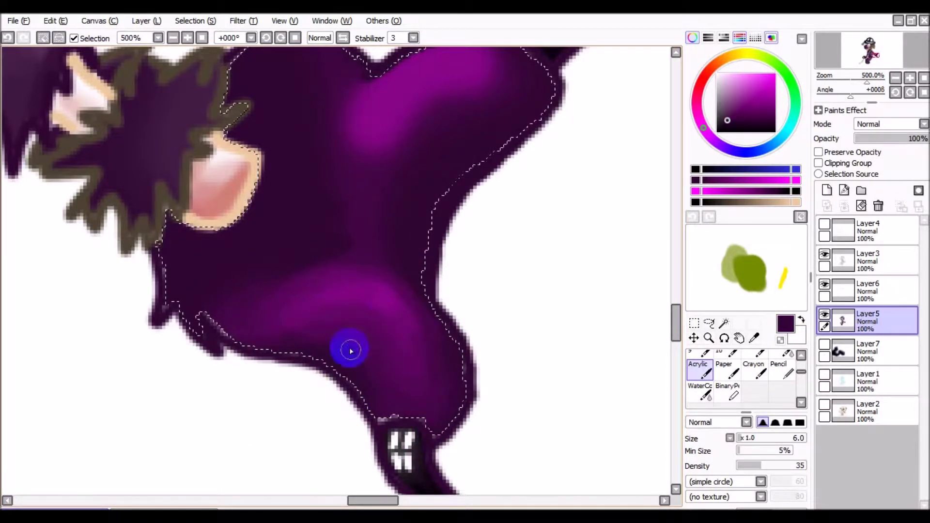
scroll(350, 349, up, 1)
scroll(348, 376, down, 3)
scroll(349, 245, up, 3)
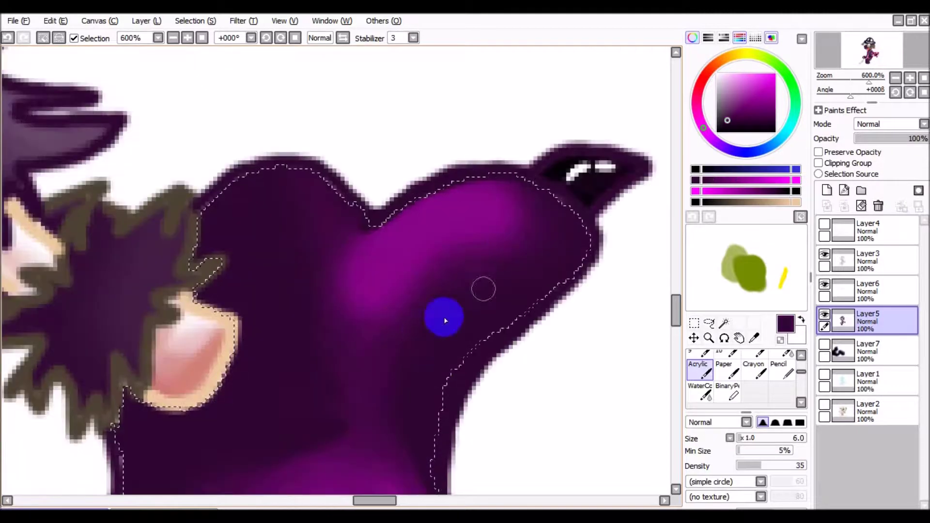
drag(297, 401, 291, 334)
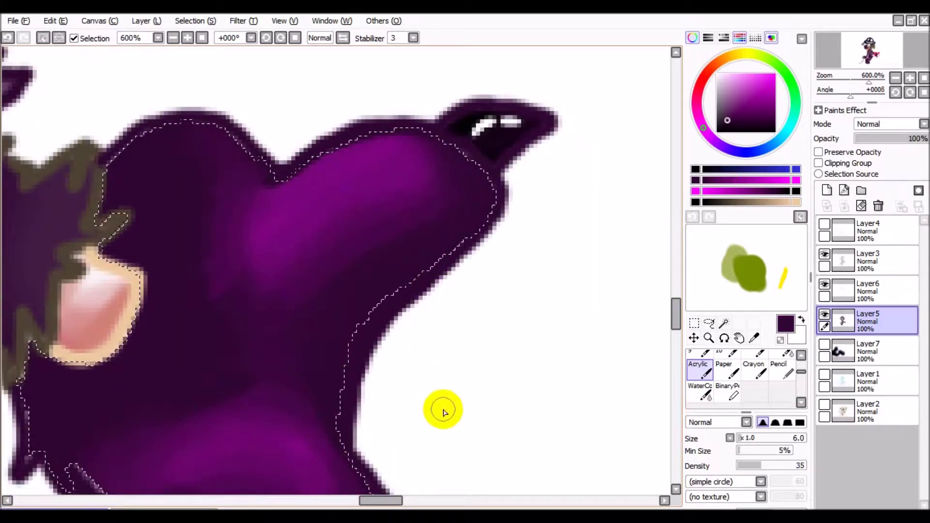
Finish blending the purple highlights on the open hand's palm and fingers with the Acrylic brush at size 6 and density 35.
drag(321, 256, 401, 332)
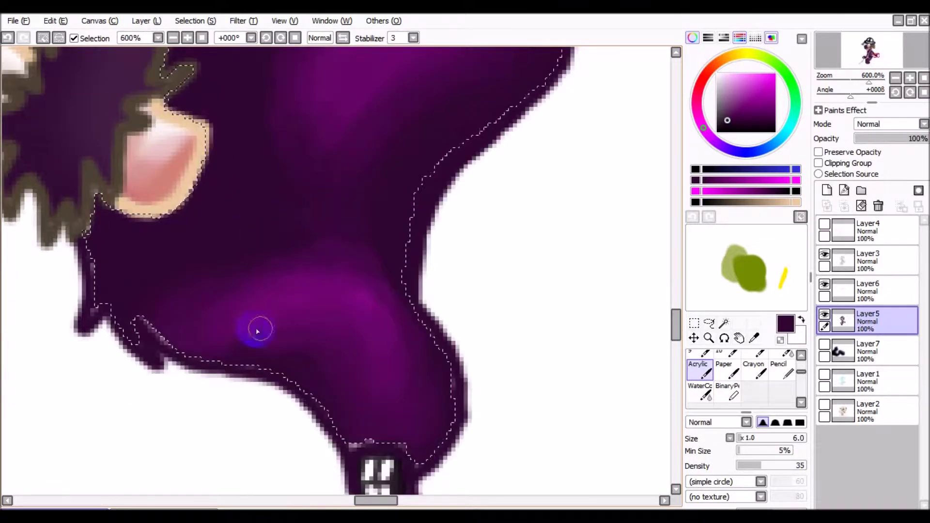
mouse_move(272, 402)
mouse_down()
mouse_move(310, 342)
mouse_move(276, 301)
mouse_move(312, 212)
mouse_up()
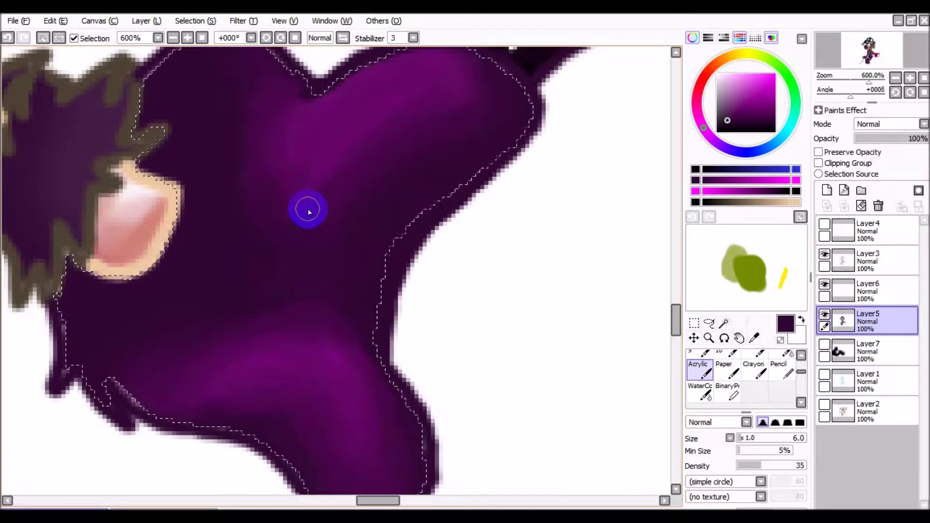
scroll(213, 355, down, 5)
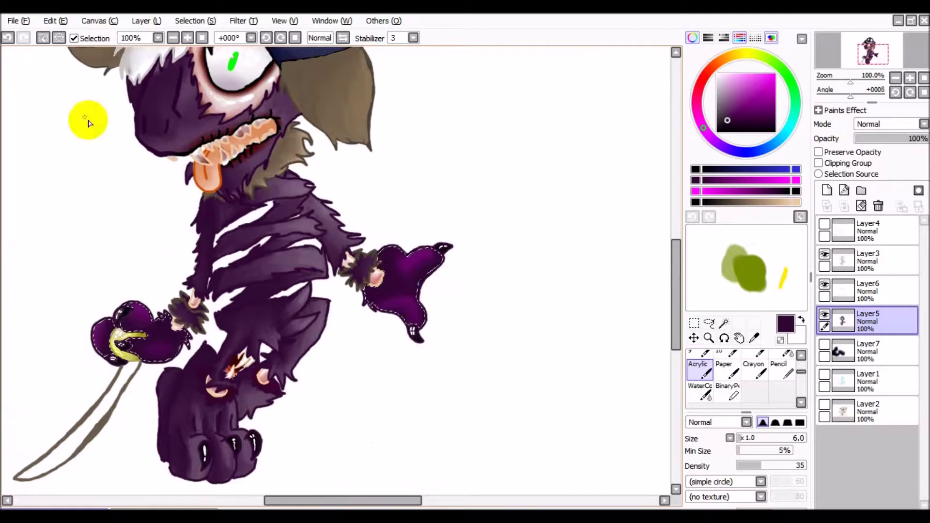
Clear the selection and cover the pale gaps along the open hand's outline with sampled dark purple using the Pen at size 1.
scroll(756, 382, up, 3)
click(698, 361)
scroll(481, 369, up, 6)
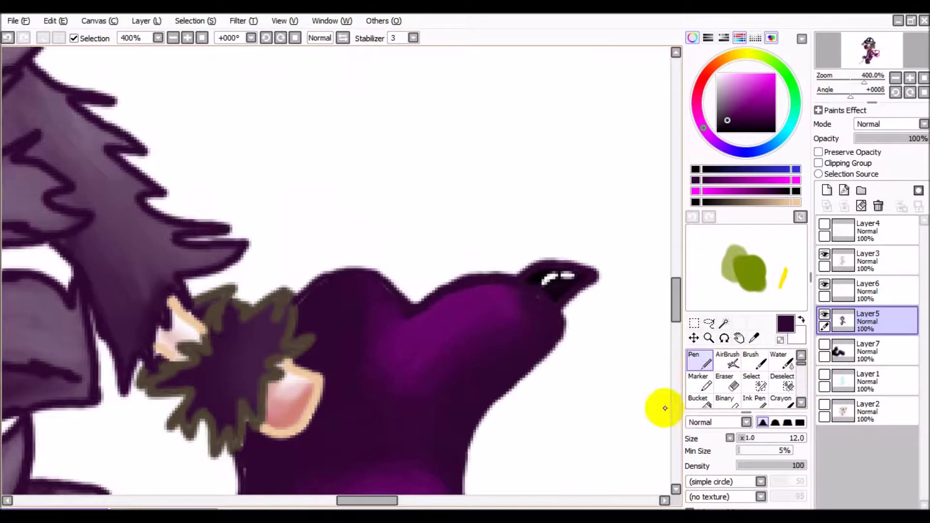
scroll(139, 282, up, 3)
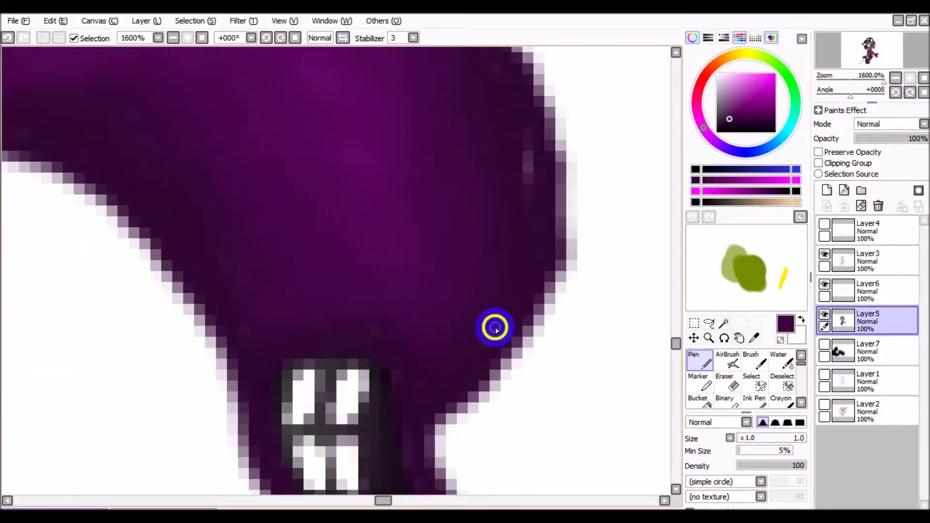
scroll(438, 183, down, 2)
scroll(210, 378, up, 2)
scroll(359, 263, down, 3)
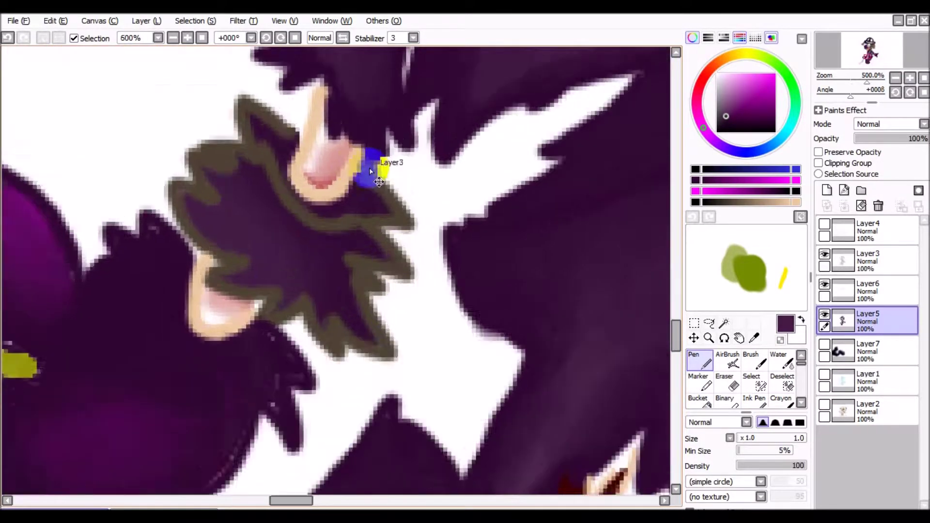
Touch up the pale gaps along the sword hand's wrist, palm and finger outlines with sampled purples using the Pen at size 1.
scroll(212, 278, up, 3)
mouse_move(364, 250)
mouse_down()
mouse_move(415, 124)
mouse_move(342, 222)
mouse_move(309, 313)
mouse_move(318, 166)
mouse_up()
scroll(369, 216, down, 1)
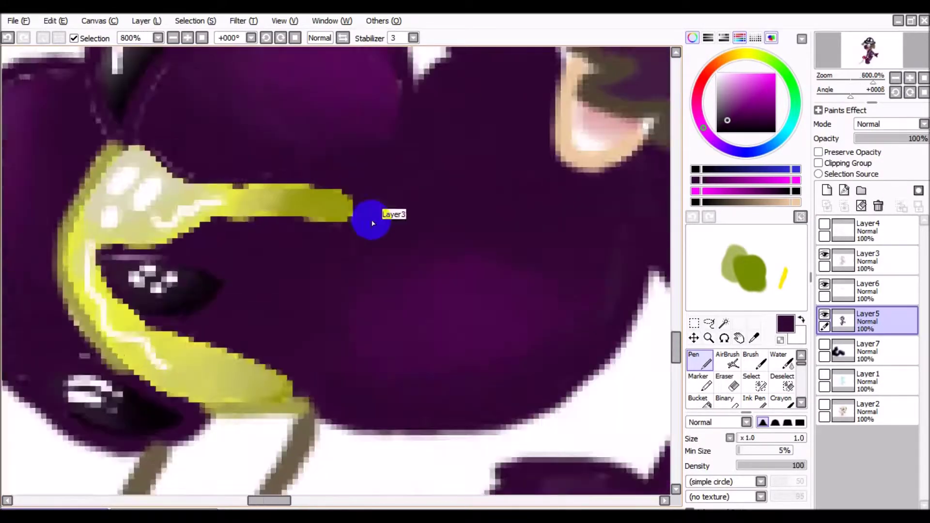
scroll(247, 307, up, 1)
scroll(478, 207, up, 1)
scroll(307, 208, down, 2)
drag(307, 208, 270, 270)
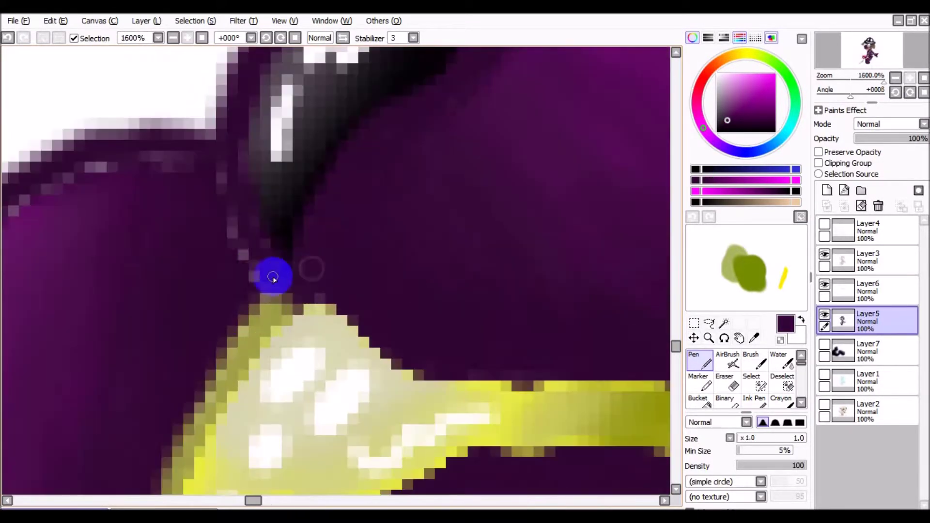
scroll(271, 386, up, 1)
drag(109, 356, 150, 397)
scroll(29, 317, up, 1)
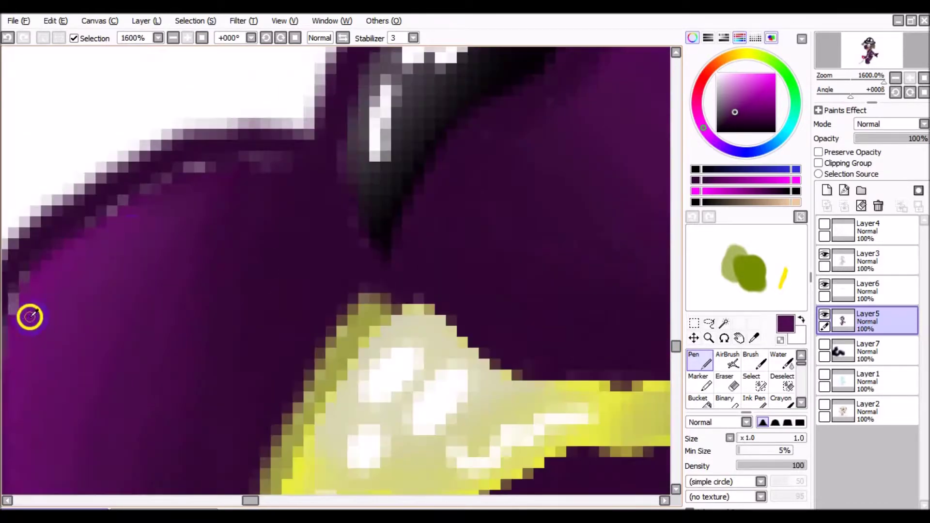
scroll(196, 170, down, 6)
Trace the inside edges of the sword blade with the Select pen at size 2 and select its interior with the Magic Wand.
scroll(379, 300, up, 5)
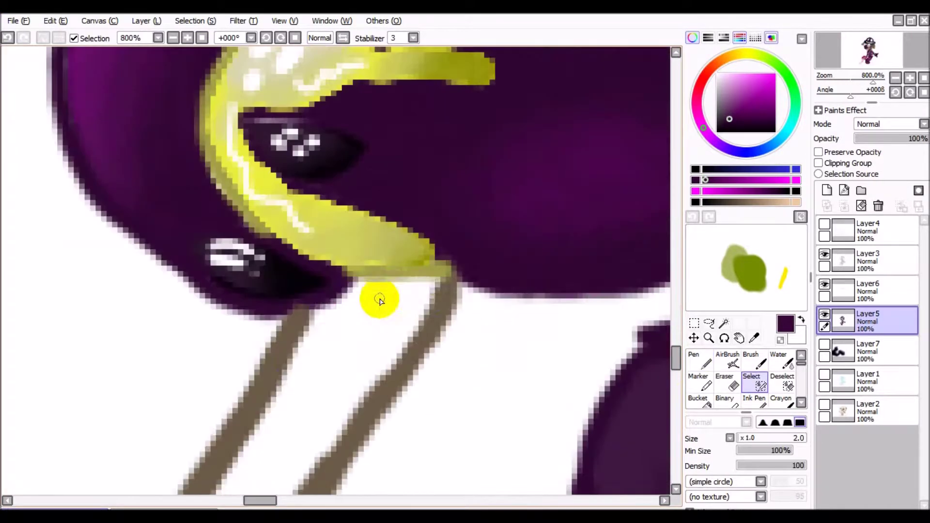
scroll(352, 403, down, 3)
drag(270, 495, 394, 321)
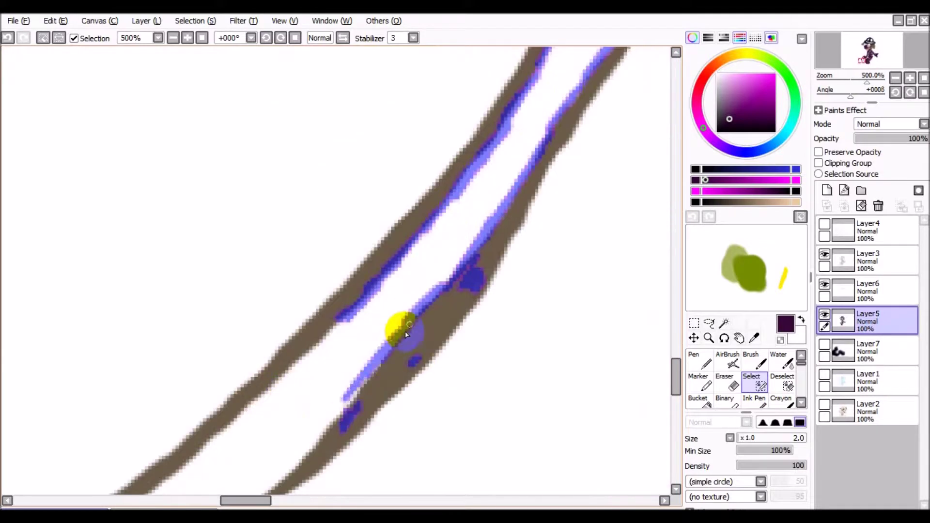
scroll(249, 357, down, 1)
key(w)
click(325, 307)
click(749, 382)
scroll(265, 370, down, 3)
scroll(265, 369, down, 2)
scroll(624, 257, up, 2)
Paint the blade peach with the Pen at size 45 and shade its hilt end in sampled brown with the Acrylic brush.
key(ctrl+d)
key(n)
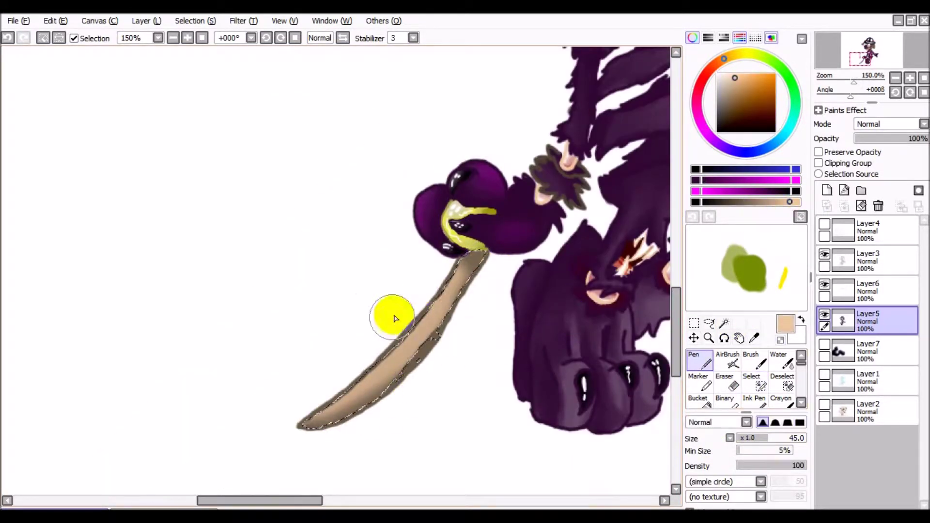
scroll(427, 236, up, 4)
key(a)
alt+click(427, 236)
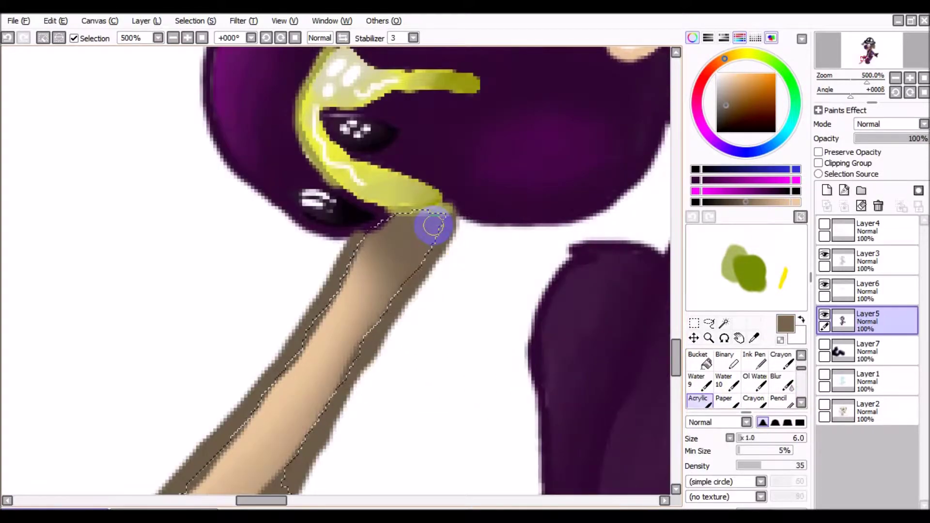
Soften and extend the brown shading along the blade with the Paper brush and the Oil Water brush at size 52.
scroll(434, 225, down, 4)
key(p)
scroll(508, 343, up, 5)
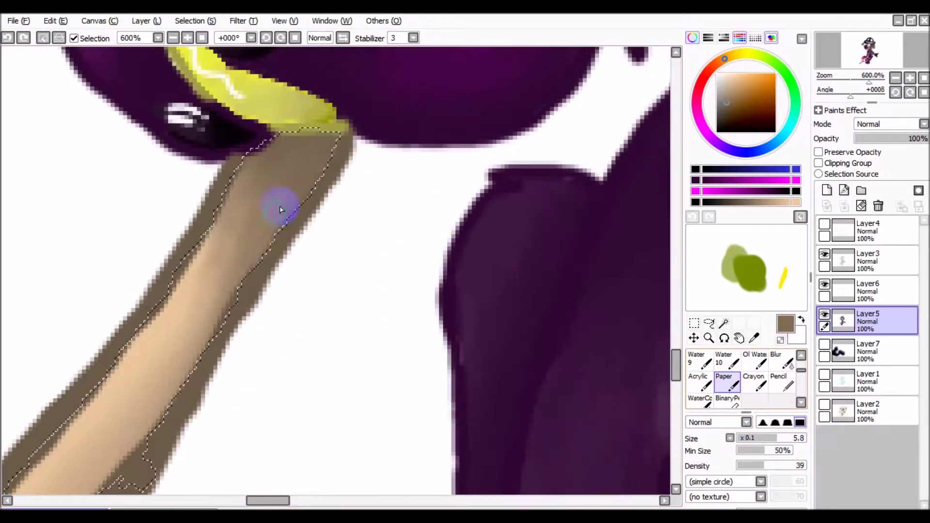
key(o)
scroll(199, 306, down, 3)
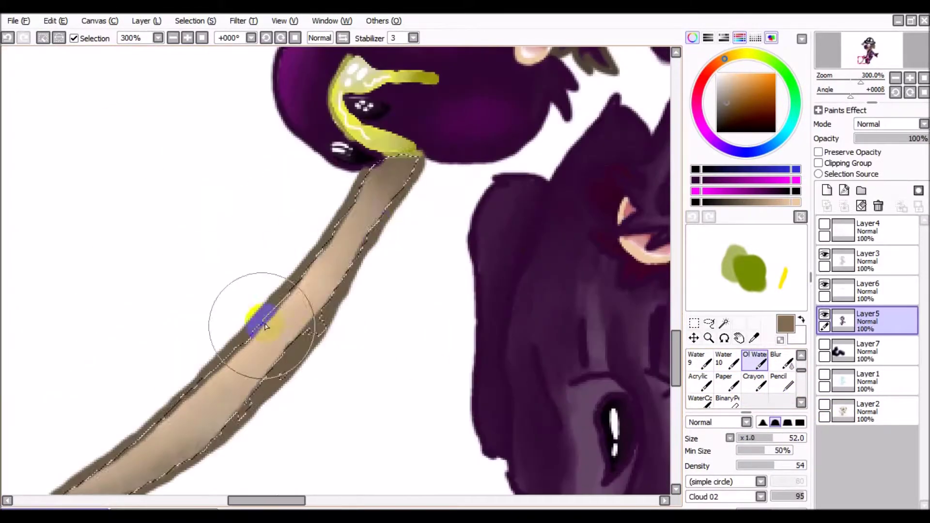
scroll(270, 373, down, 2)
scroll(349, 400, up, 3)
Draw a wavy white highlight with a small bright patch along the blade using the Pen, and clear the selection.
key(n)
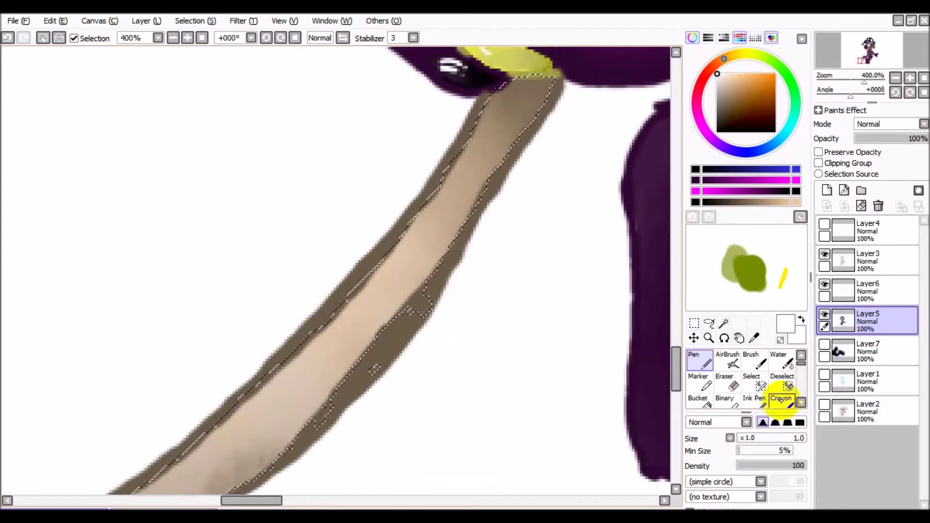
scroll(342, 332, down, 3)
scroll(342, 359, up, 3)
drag(228, 446, 307, 373)
scroll(307, 373, down, 2)
scroll(386, 368, up, 3)
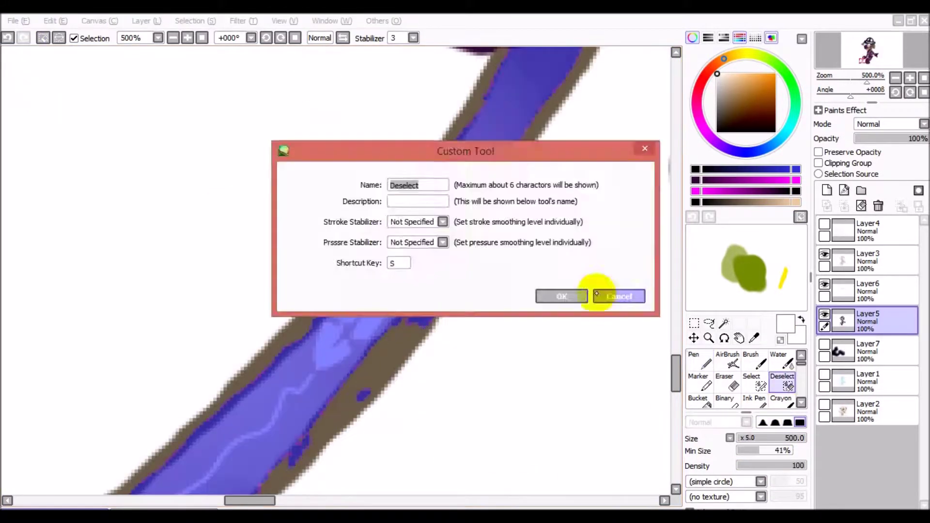
click(598, 292)
scroll(284, 357, down, 6)
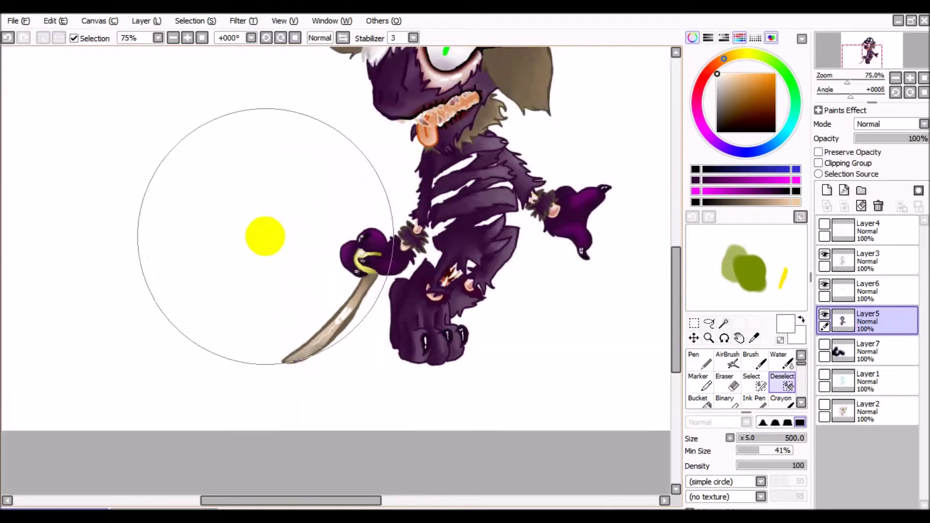
Show the dark smoke on Layer7 and add a new layer directly below it.
key(n)
scroll(475, 222, up, 2)
click(824, 344)
click(867, 230)
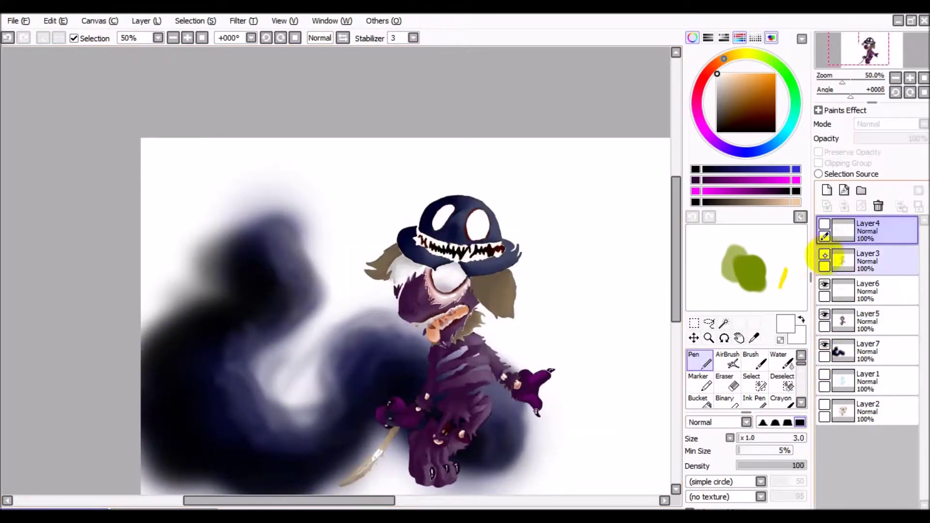
click(830, 390)
key(ctrl+shift+n)
Paint a soft black and grey haze across the background on the new layer with the Pen at size 500 and density 34.
scroll(643, 338, down, 4)
drag(790, 437, 782, 380)
mouse_move(557, 242)
mouse_down()
mouse_move(323, 169)
mouse_move(523, 421)
mouse_up()
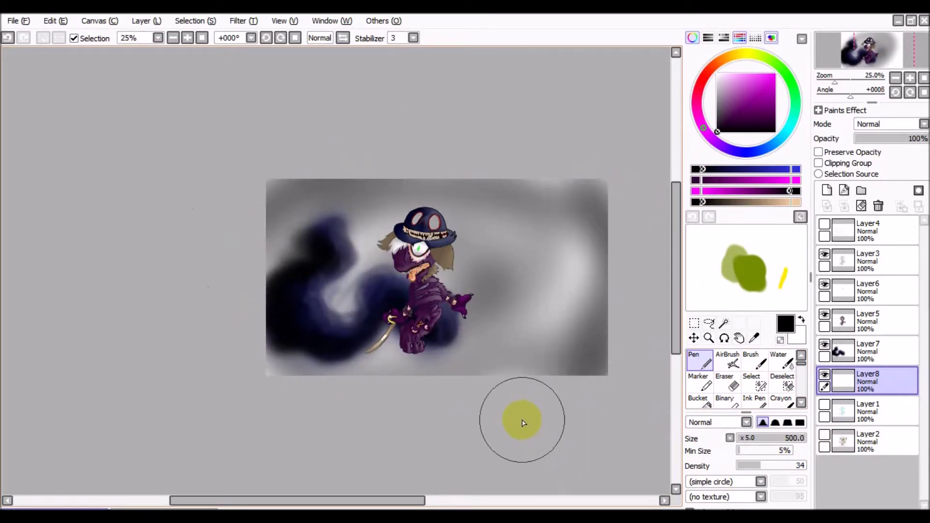
scroll(286, 359, up, 1)
mouse_move(276, 500)
mouse_down()
mouse_move(301, 499)
mouse_move(292, 499)
mouse_up()
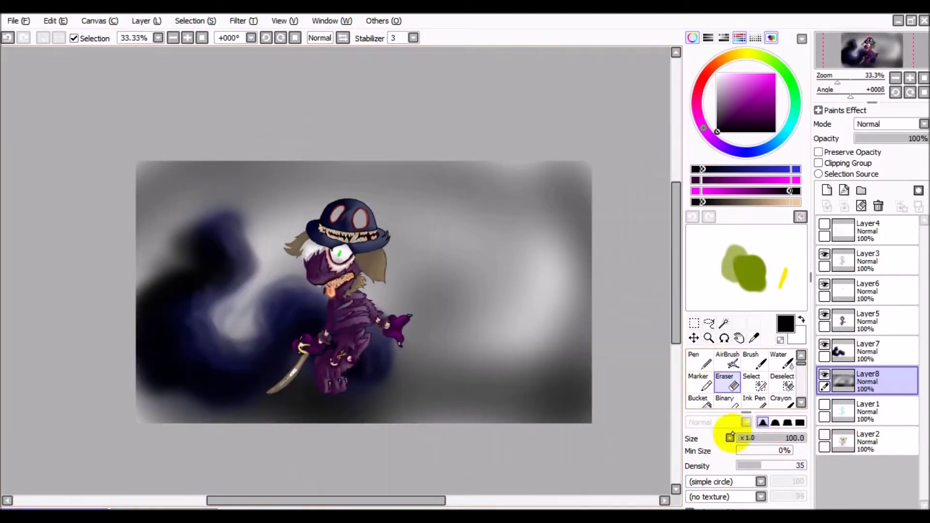
On Layer5, trace just inside the red rims of the hat's two eyes with the Select pen at size 1.
click(867, 320)
click(751, 382)
scroll(355, 181, up, 7)
drag(426, 148, 385, 230)
drag(419, 118, 355, 180)
mouse_move(401, 352)
mouse_down()
mouse_move(443, 123)
mouse_move(215, 261)
mouse_up()
scroll(426, 124, up, 1)
drag(410, 142, 305, 339)
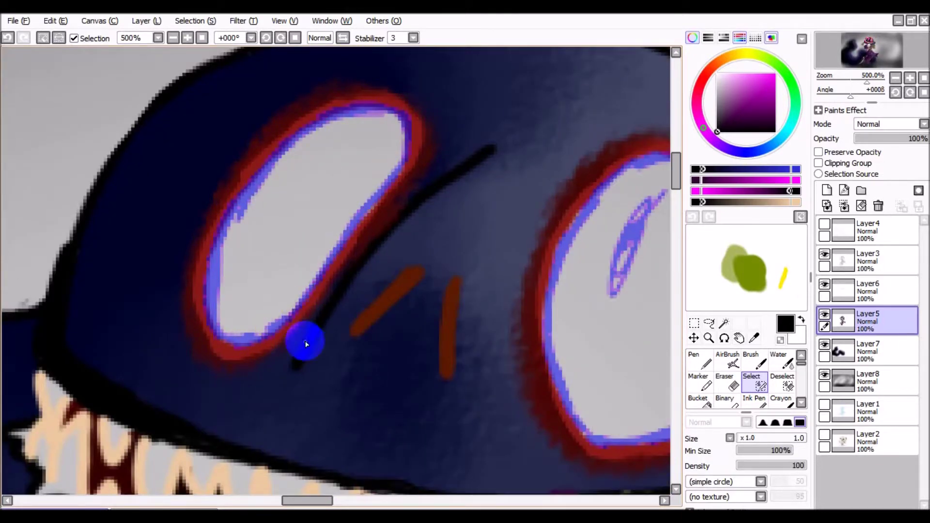
Add the interiors of the hat's two eyes to the selection with the Magic Wand.
key(w)
click(309, 242)
click(619, 259)
double_click(751, 383)
key(Escape)
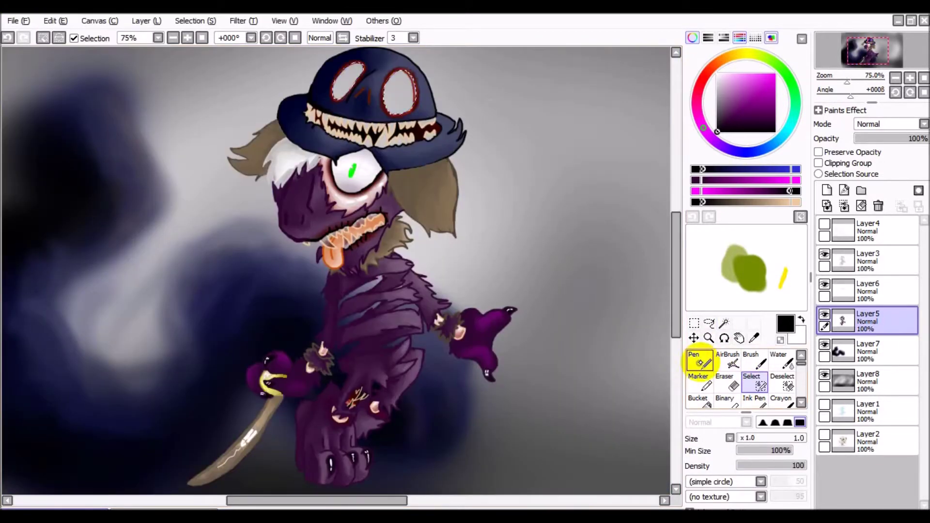
Shade the hat's two eyes dark red with the Crayon at size 30 and paint small glowing white pupils in them with the Pen.
click(797, 356)
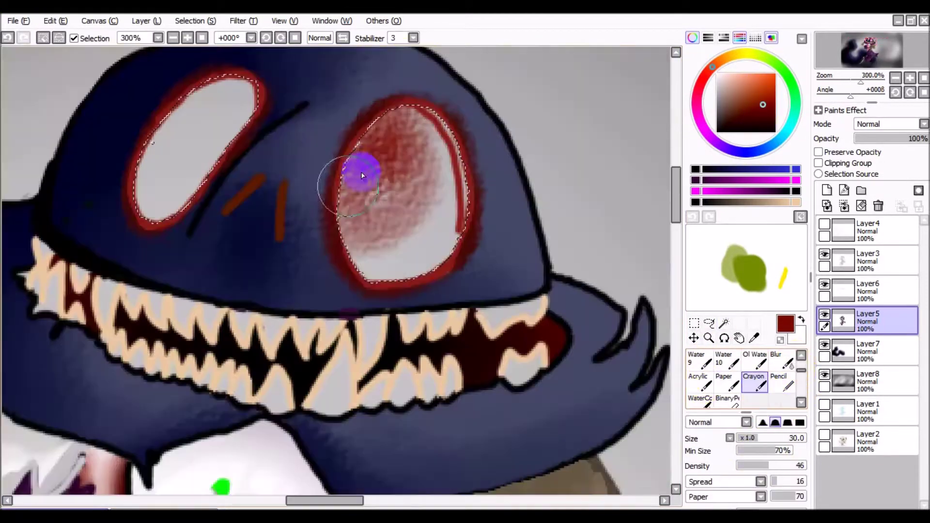
mouse_move(362, 175)
mouse_down()
mouse_move(391, 182)
mouse_move(761, 110)
mouse_up()
click(716, 74)
scroll(523, 188, down, 1)
drag(438, 208, 436, 213)
click(748, 438)
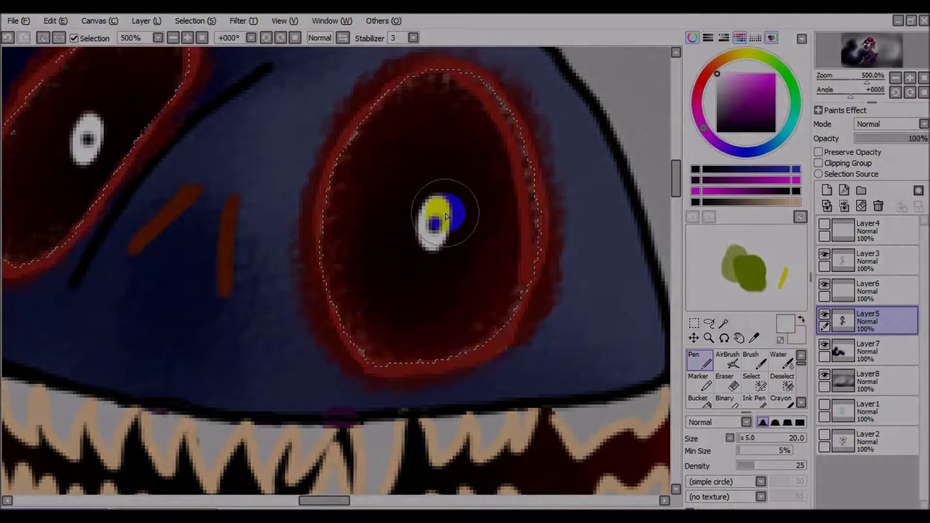
scroll(428, 272, down, 2)
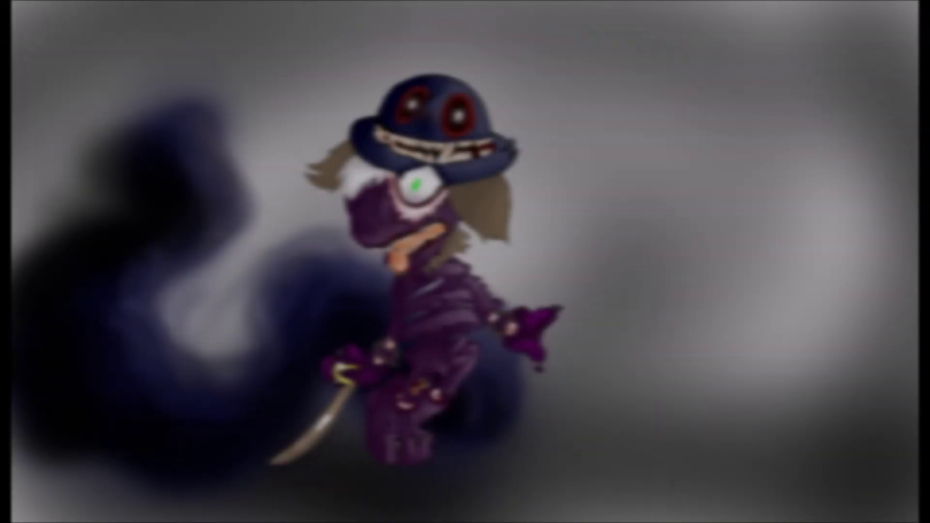